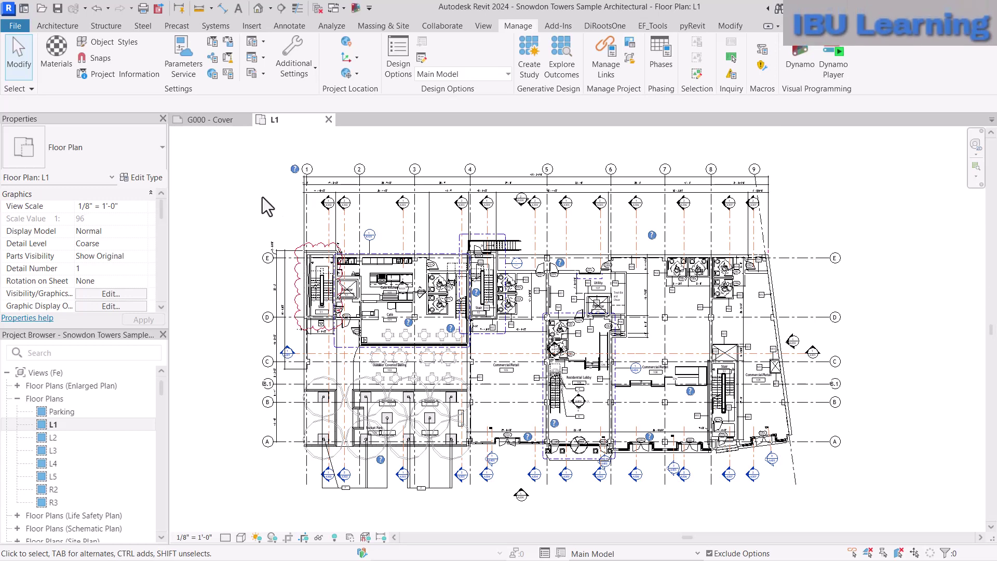
- Review the G000 - Cover sheet and L1 floor plan, then return to the Revit Home screen
click(208, 121)
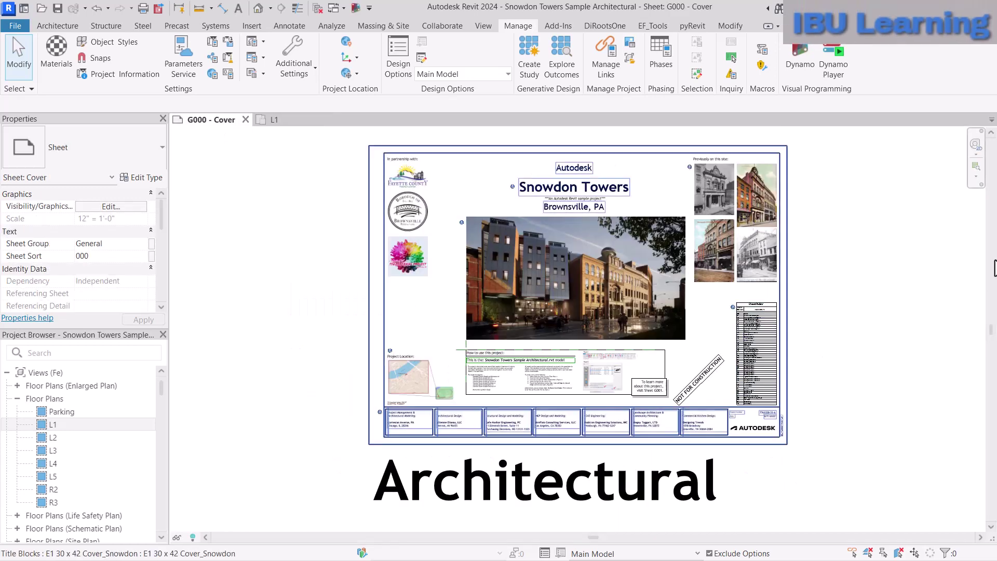
scroll(561, 219, up, 5)
scroll(389, 182, down, 5)
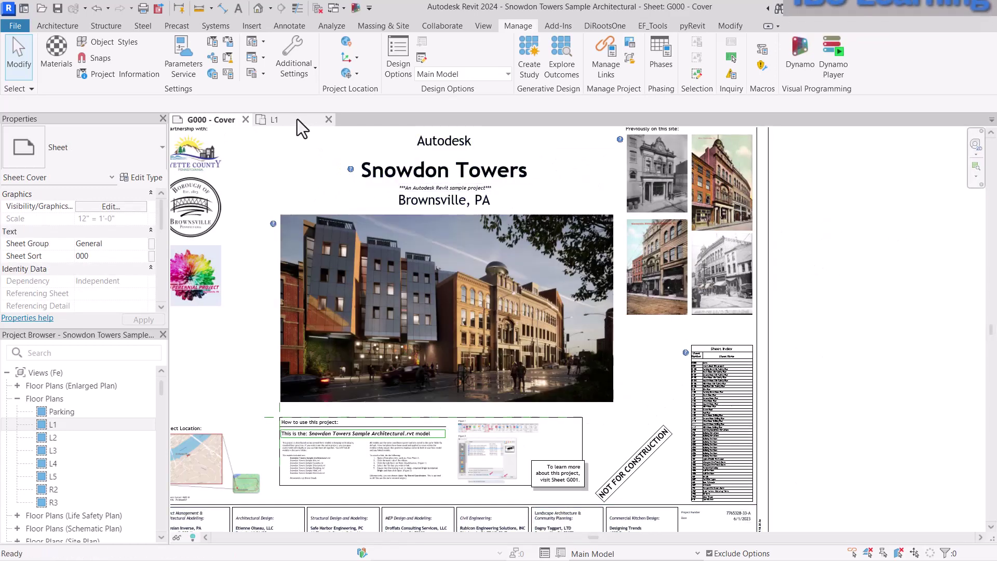
click(294, 119)
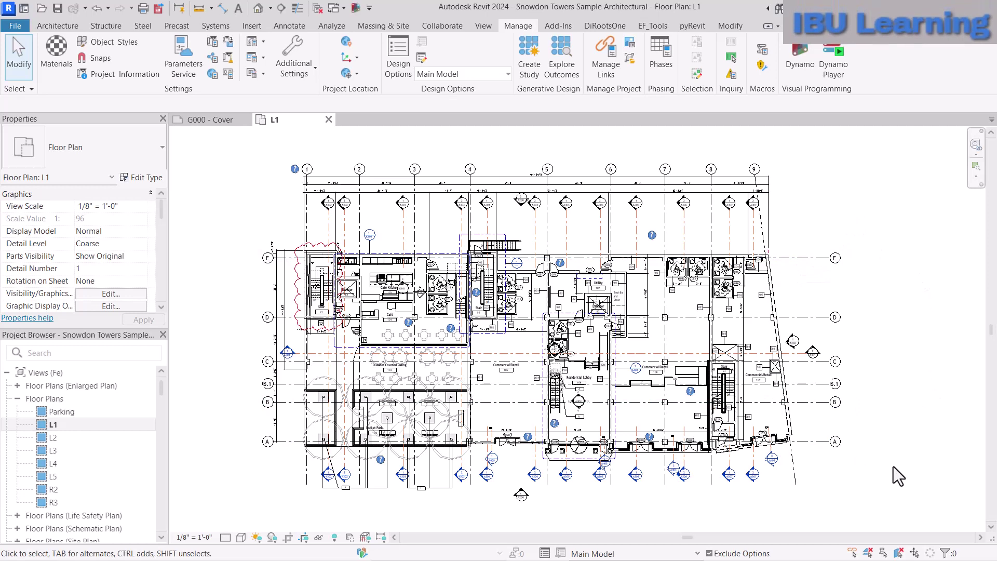
scroll(892, 463, up, 1)
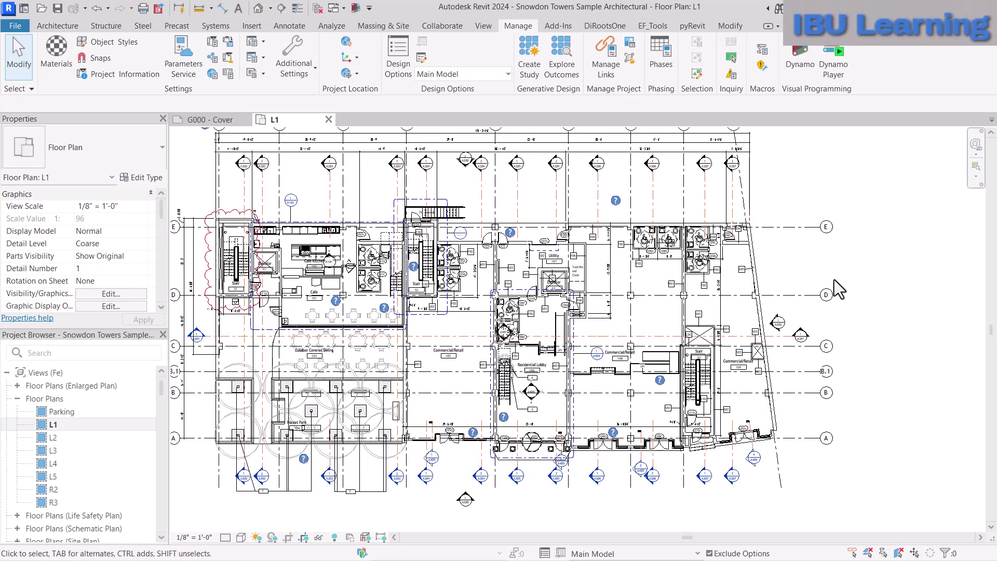
key(ctrl+d)
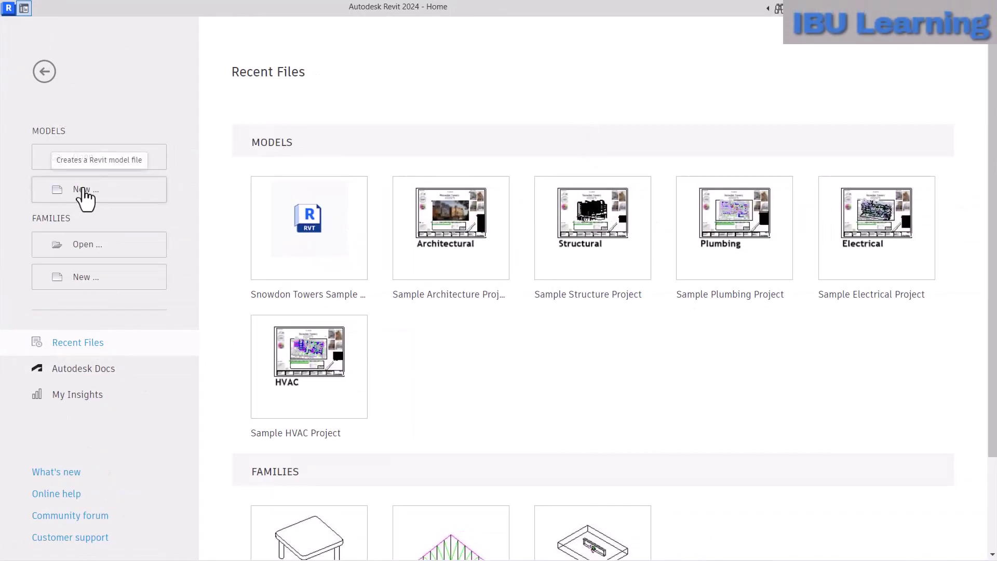
- Create a new project from the Structural Template
click(102, 200)
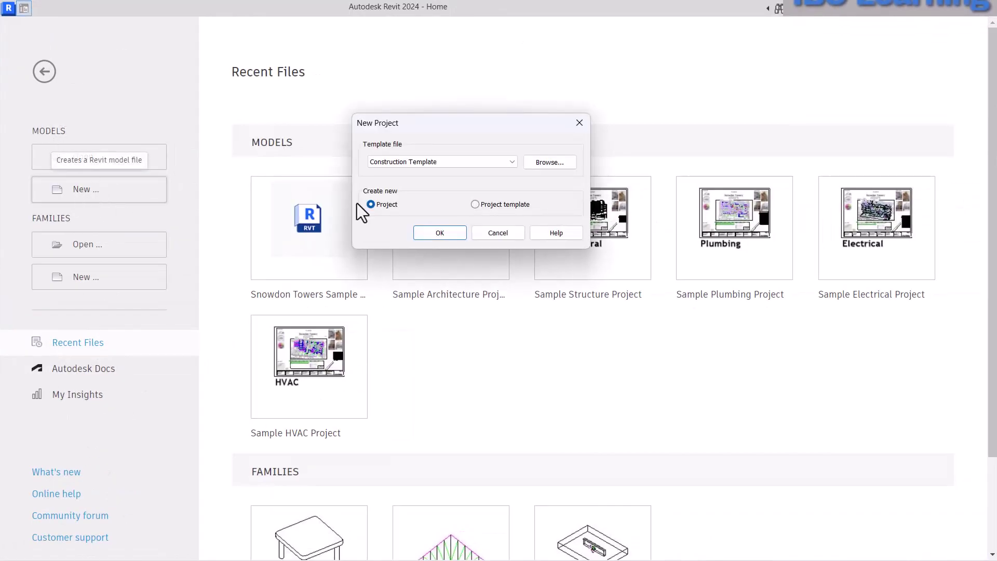
click(439, 164)
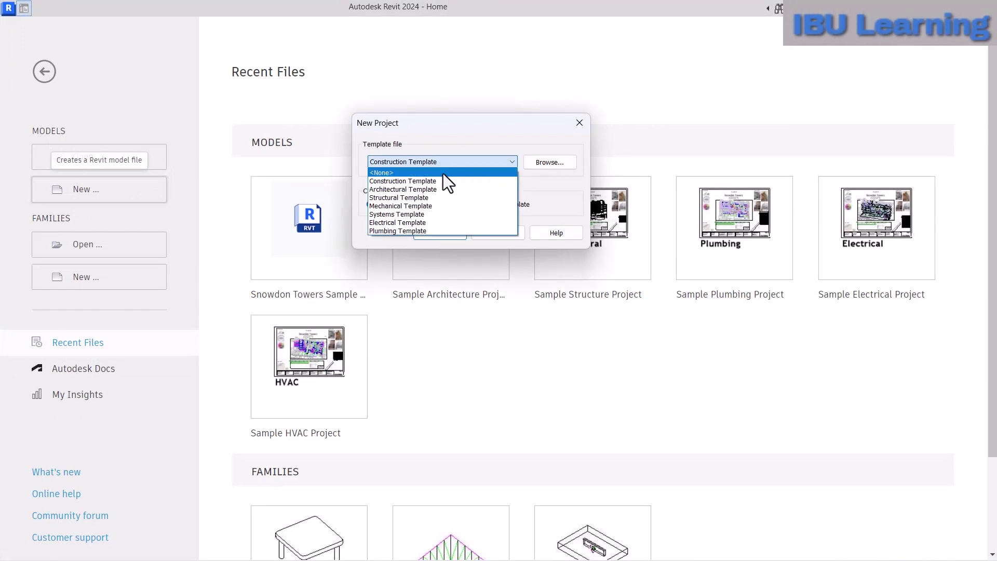
click(397, 199)
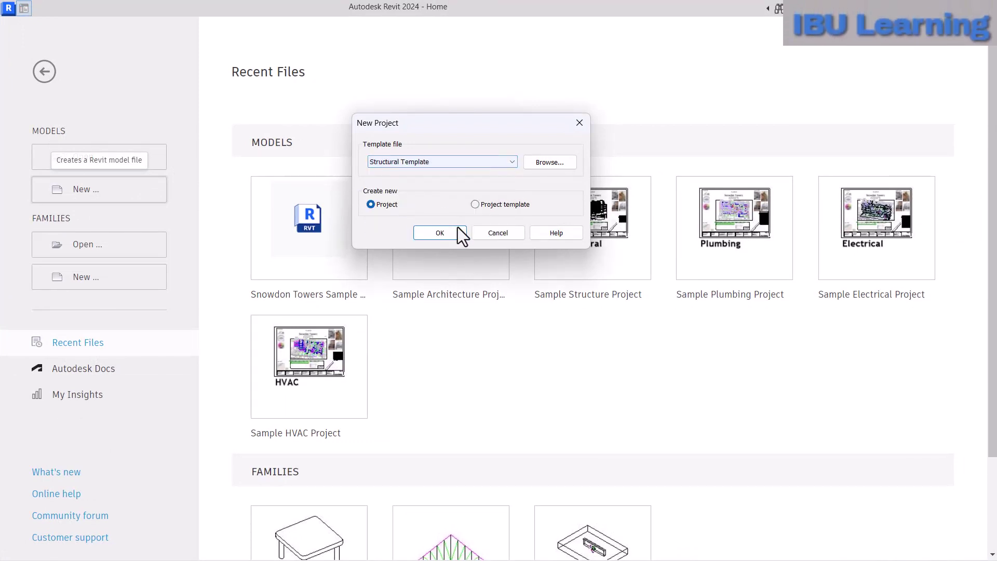
click(447, 232)
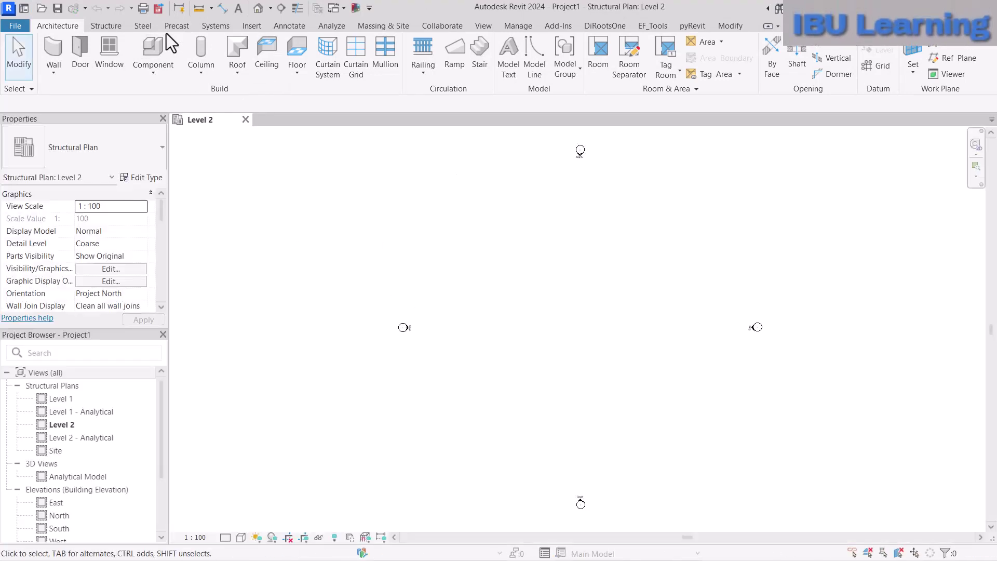
- Start Link Revit from the Insert tab, then cancel it for now
click(252, 26)
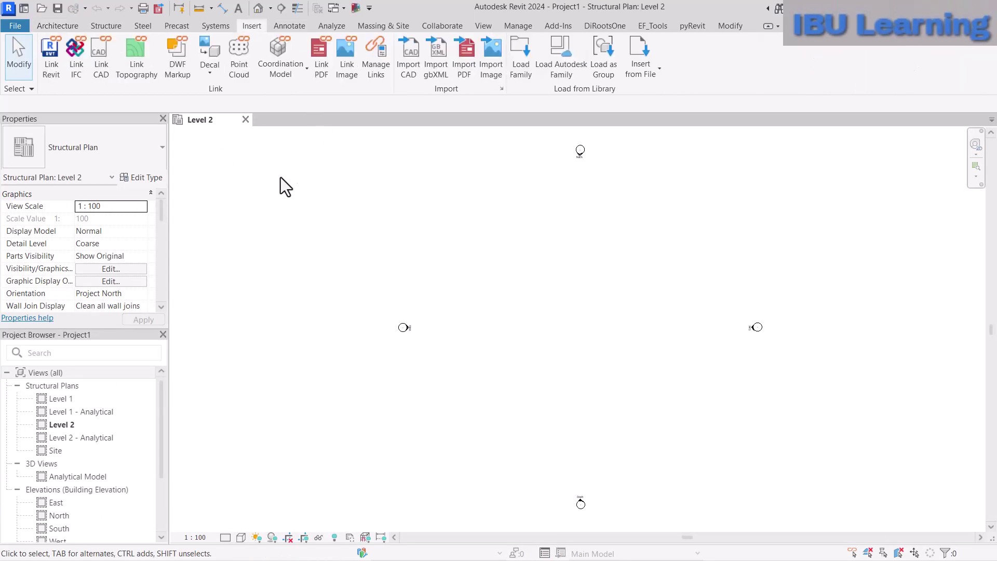
click(50, 65)
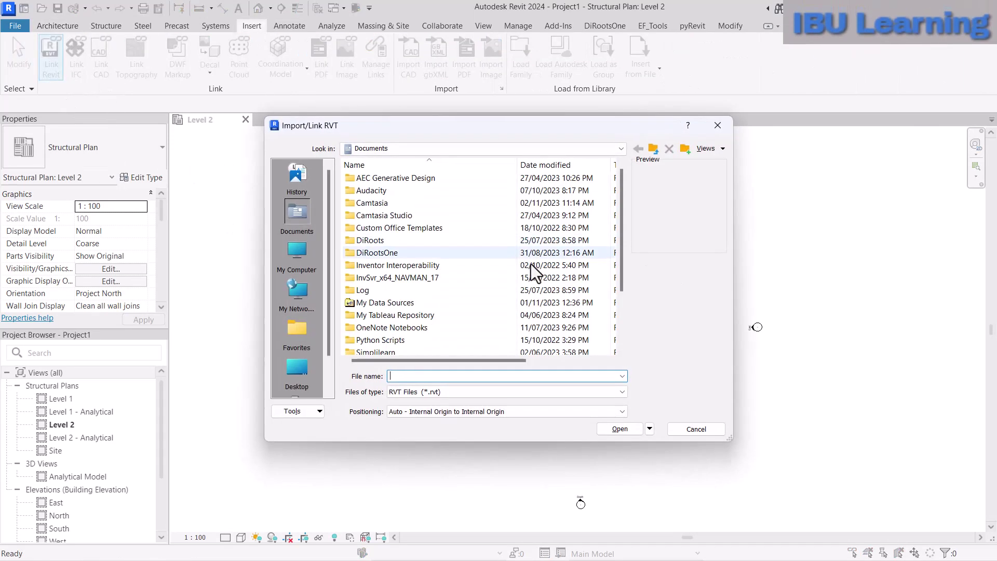
click(718, 125)
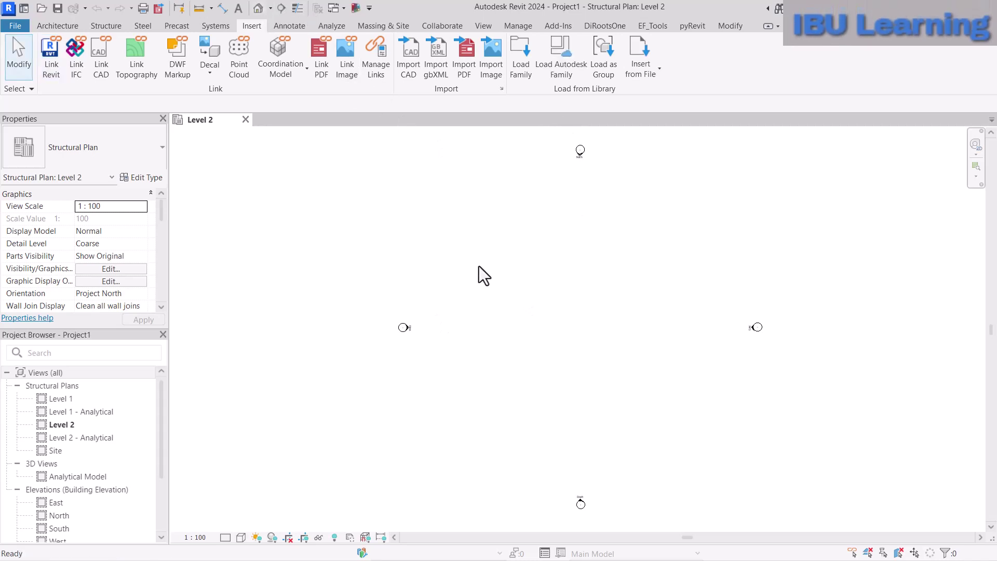
- Open the default 3D view and select the Level 1 and Level 2 datums, then deselect them
key(3)
key(d)
drag(676, 176, 567, 327)
click(409, 194)
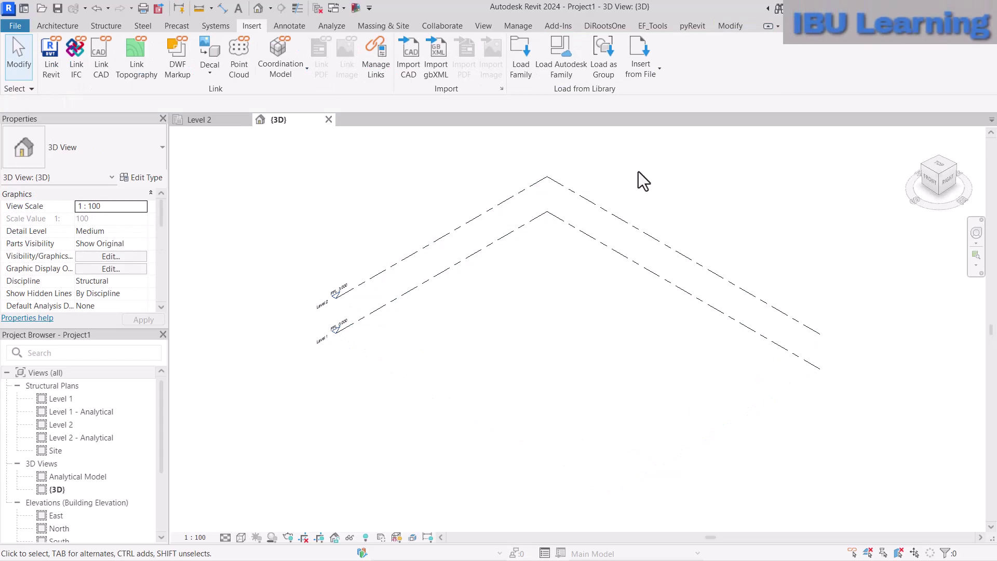
drag(684, 160, 605, 354)
click(392, 187)
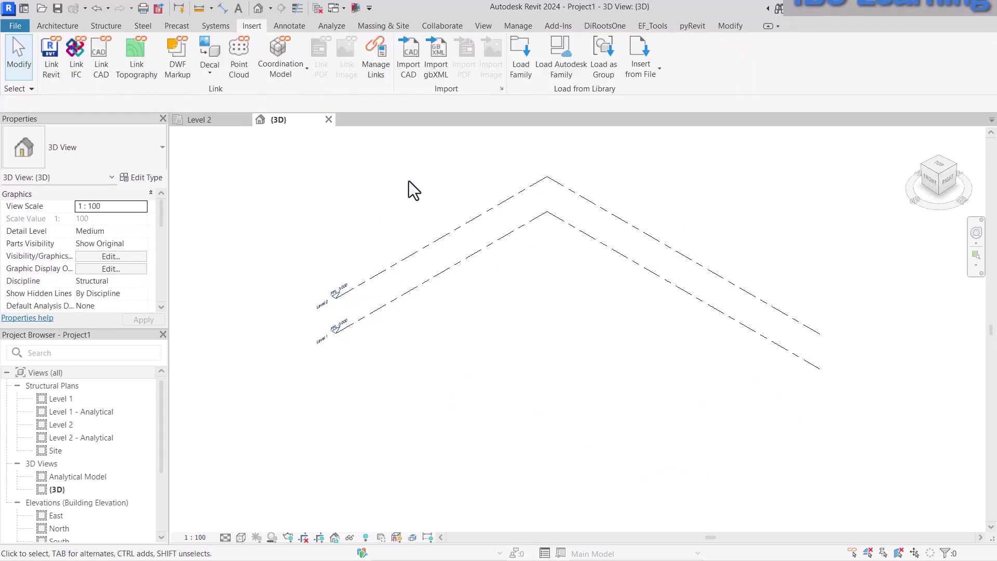
drag(408, 182, 301, 397)
click(808, 283)
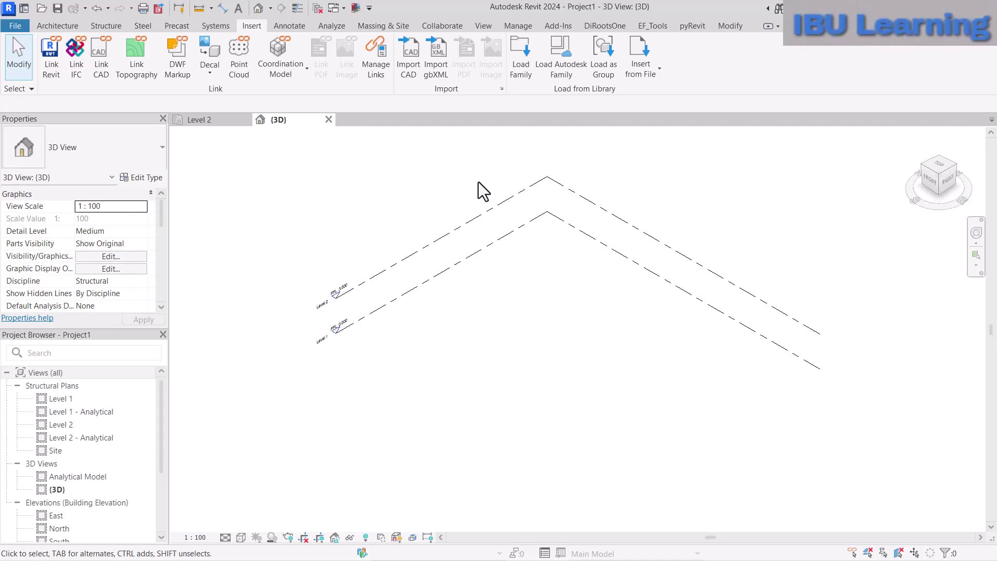
- In Link Revit, browse the Desktop training-files folder and choose Snowdon Towers Sample Architectural.rvt
click(46, 66)
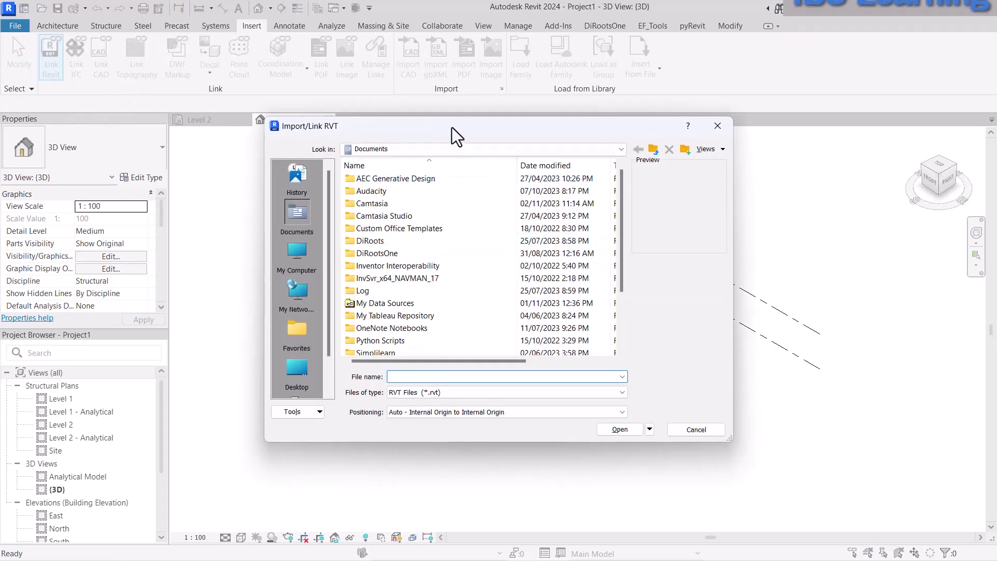
drag(726, 430, 799, 494)
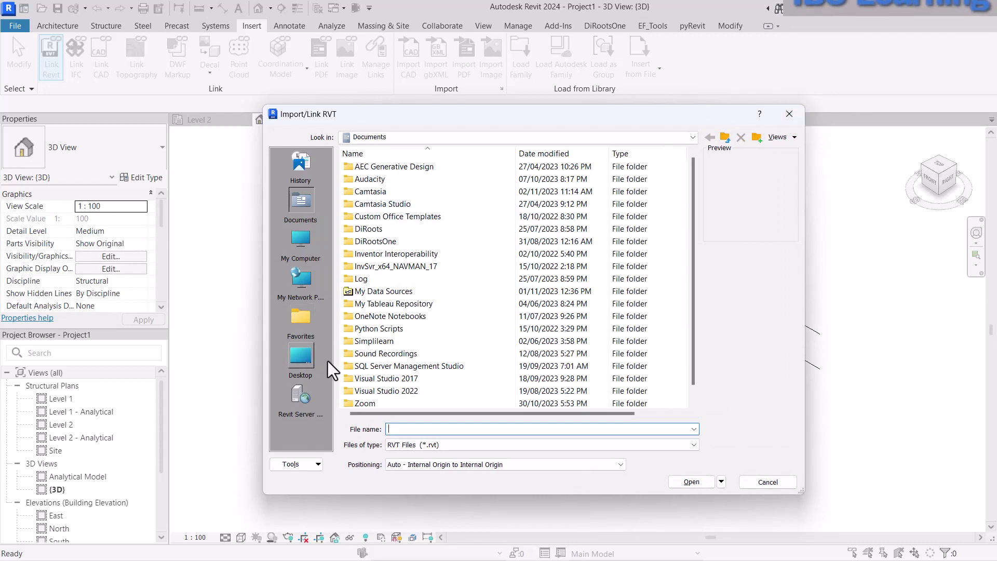
key(Escape)
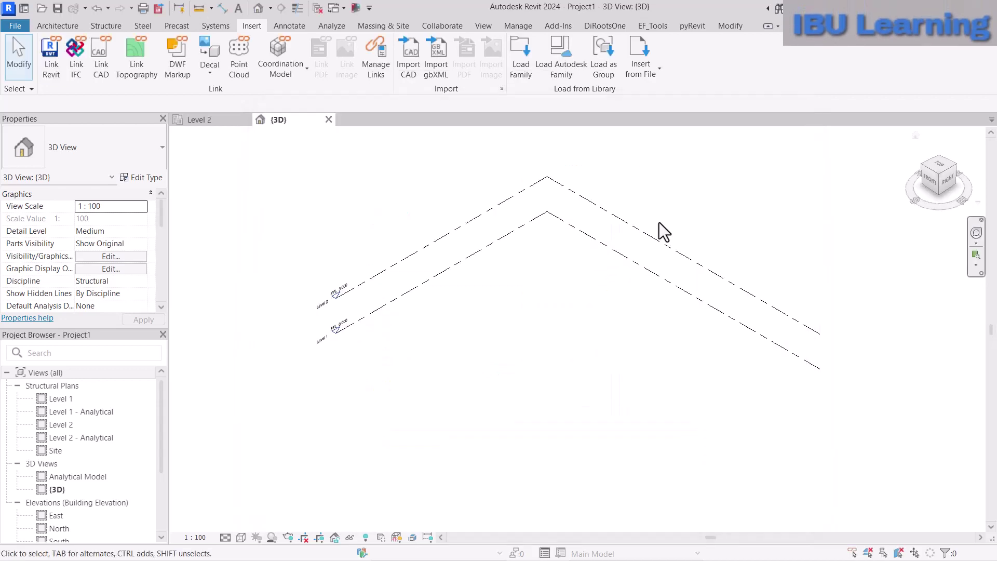
click(51, 58)
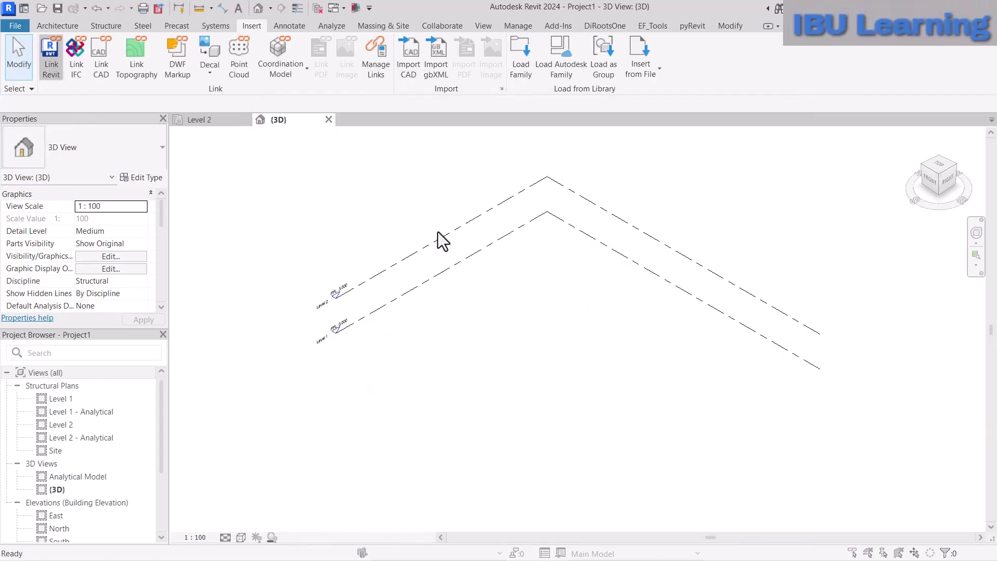
click(301, 357)
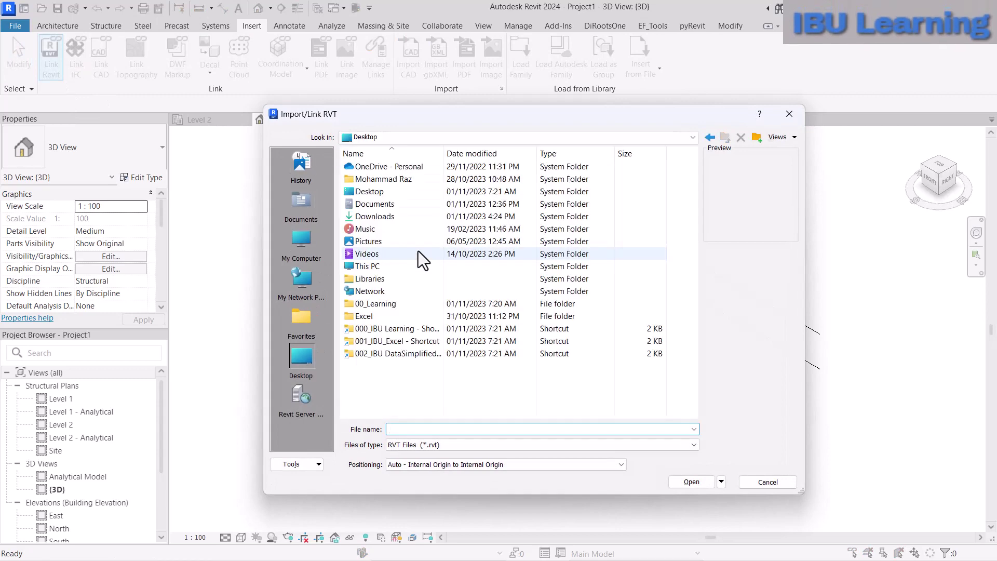
click(388, 329)
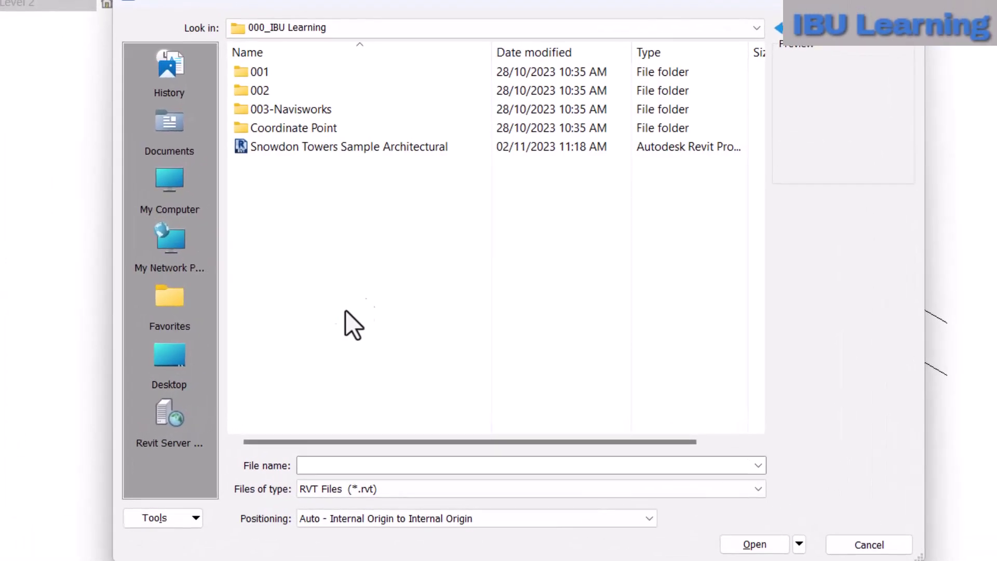
click(345, 150)
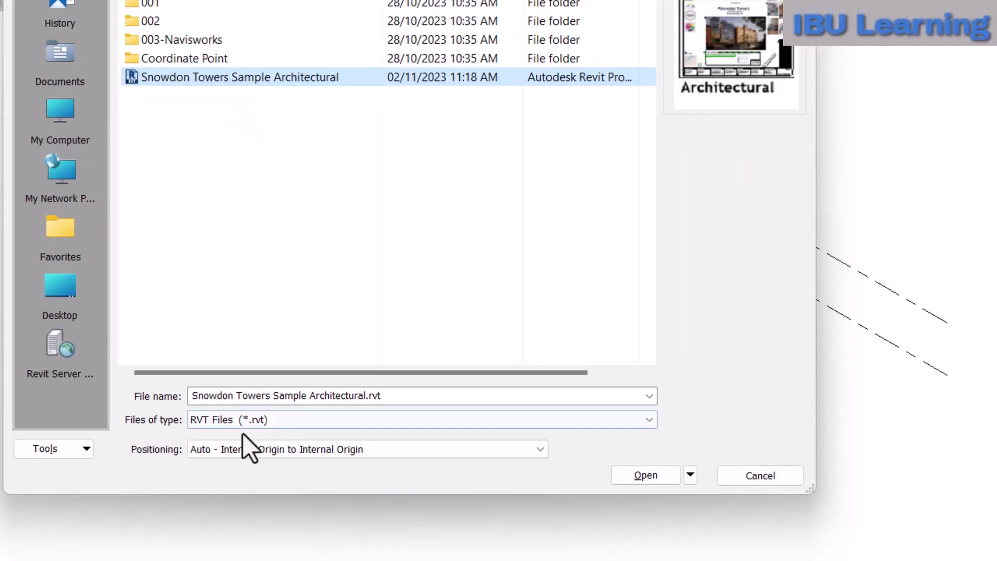
- Set the link Positioning to Auto - By Shared Coordinates
click(370, 456)
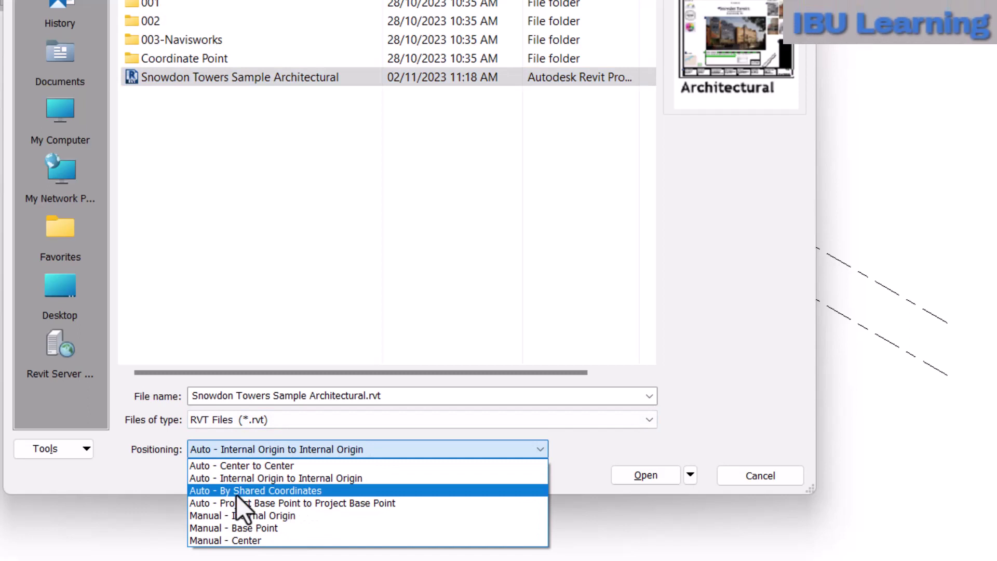
click(289, 492)
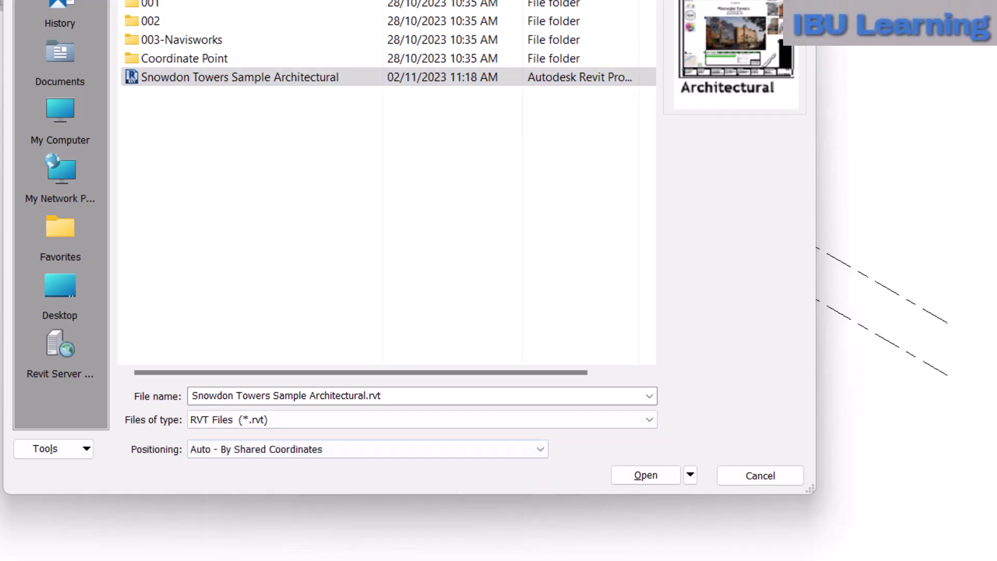
drag(311, 0, 345, 7)
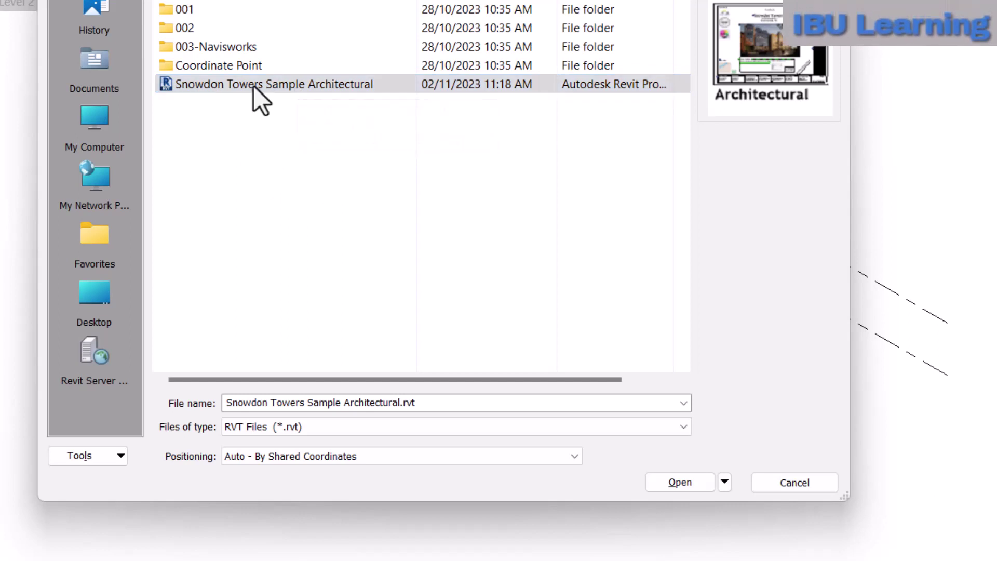
click(286, 456)
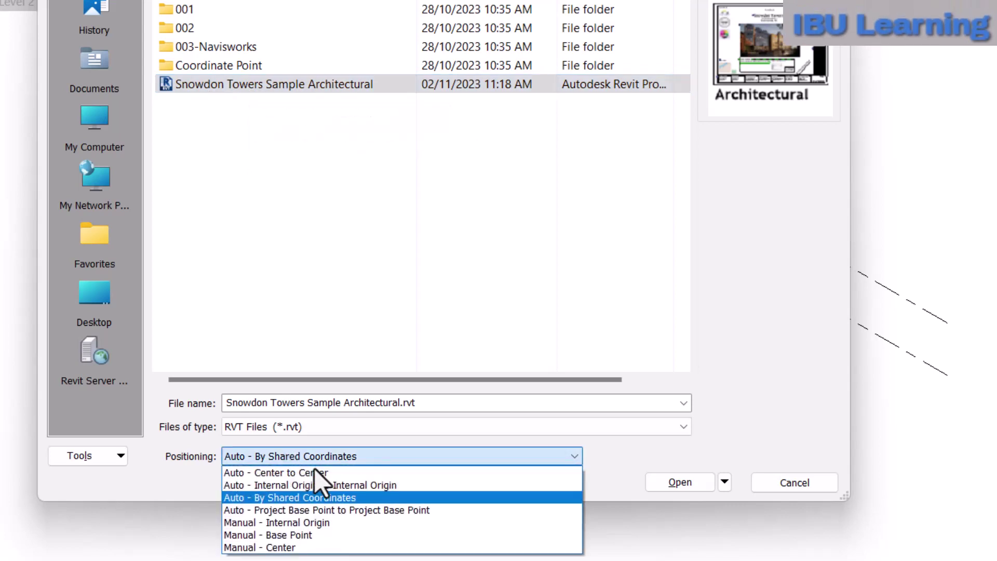
click(300, 500)
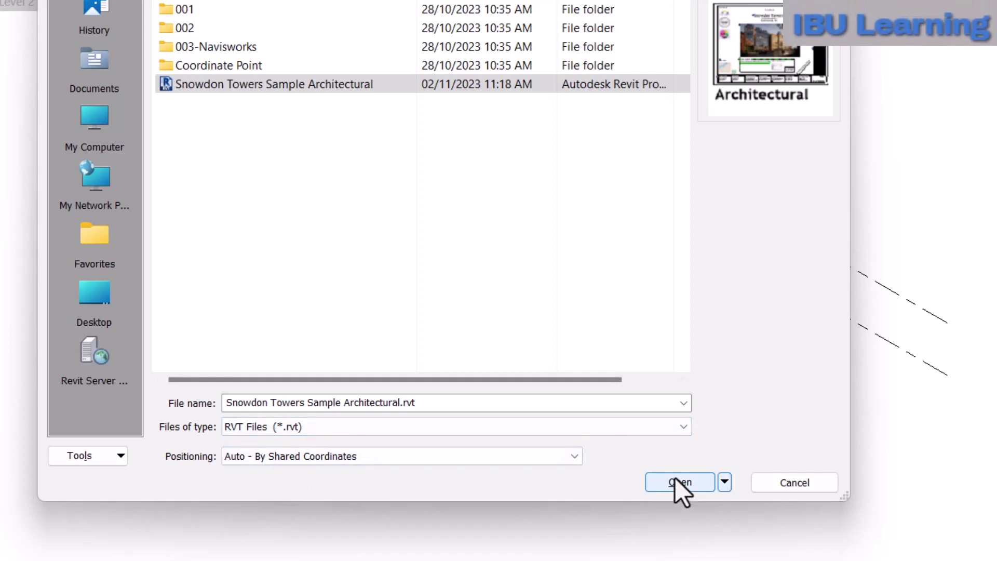
click(357, 458)
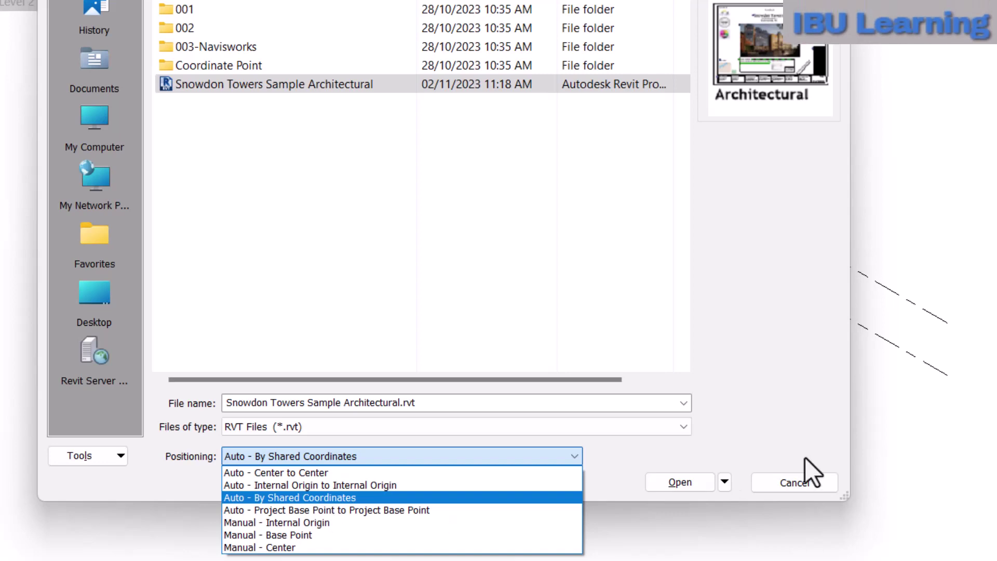
click(367, 497)
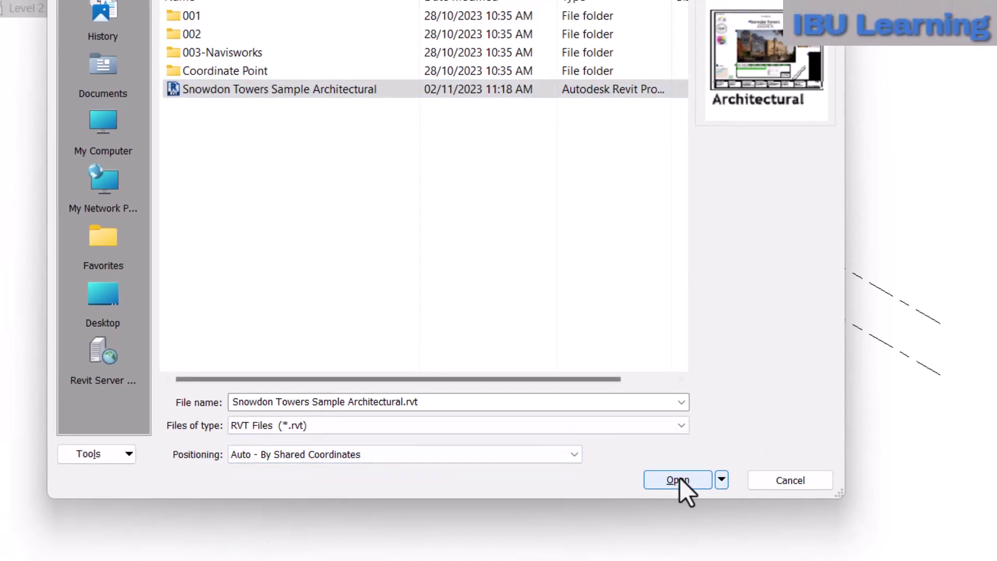
- Open the Snowdon Towers link, dismiss the Nested Links warning, and place it center to center
click(678, 479)
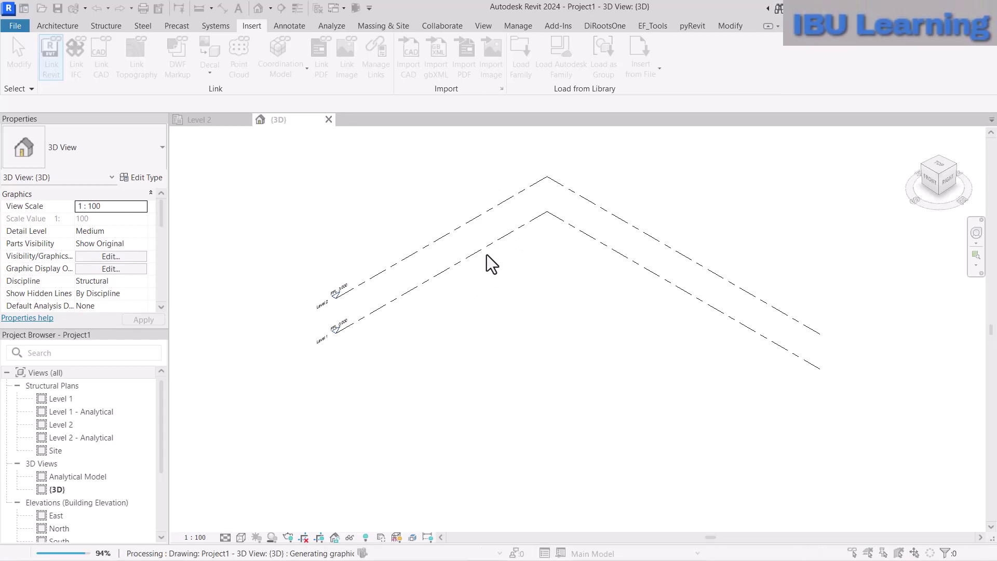
click(603, 371)
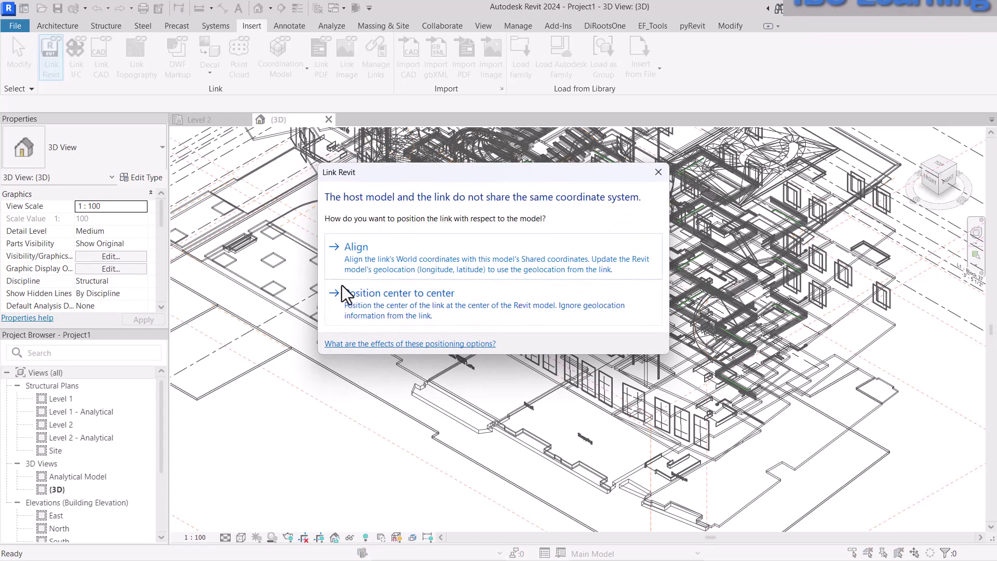
drag(547, 177, 536, 187)
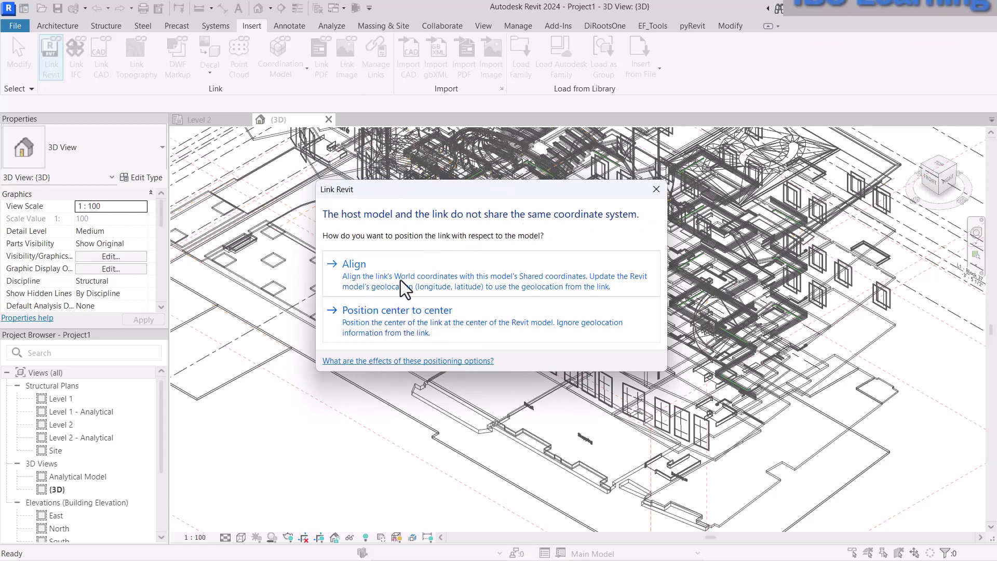
click(389, 327)
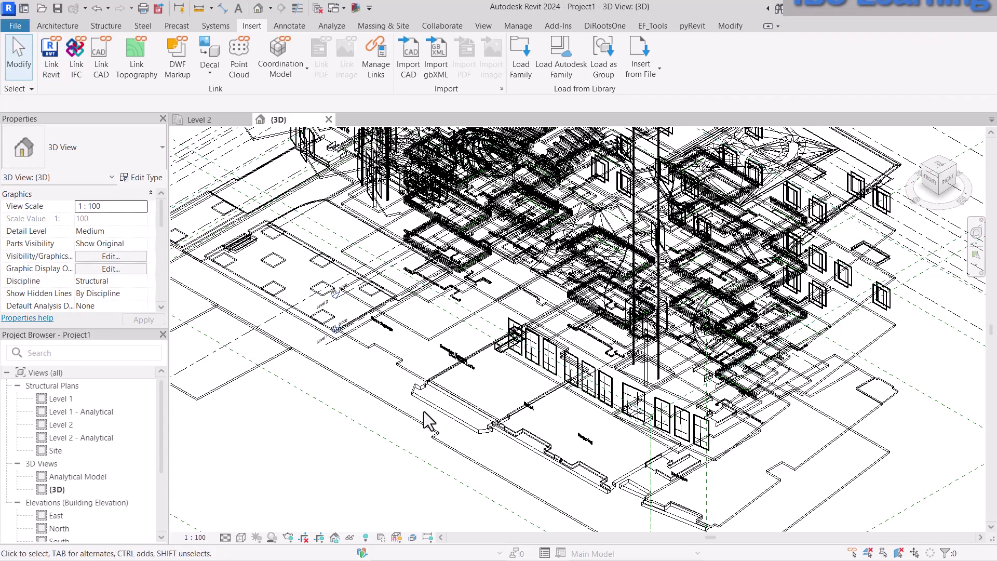
- Set the 3D view's visual style to Shaded
middle_drag(321, 449, 309, 457)
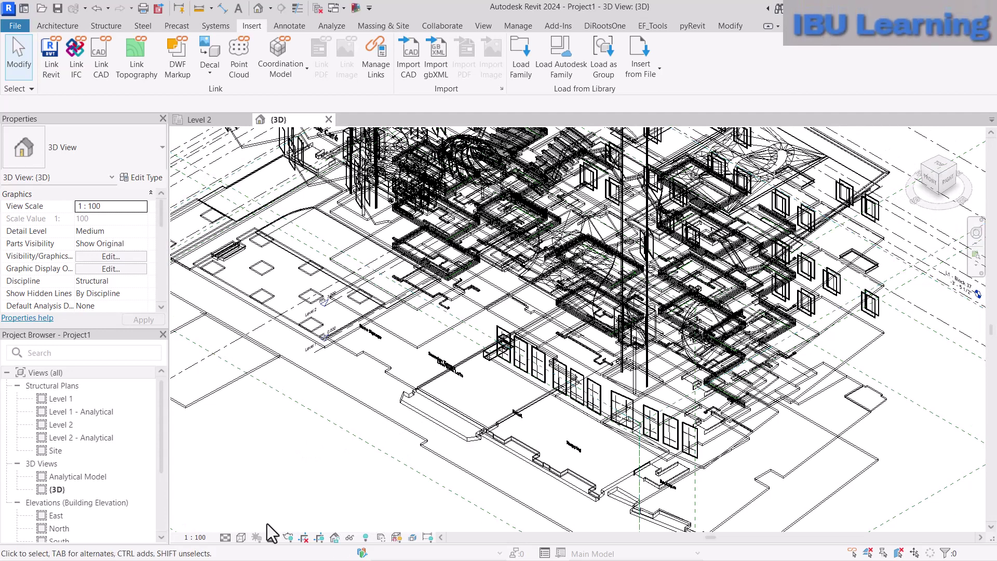
click(241, 537)
click(259, 485)
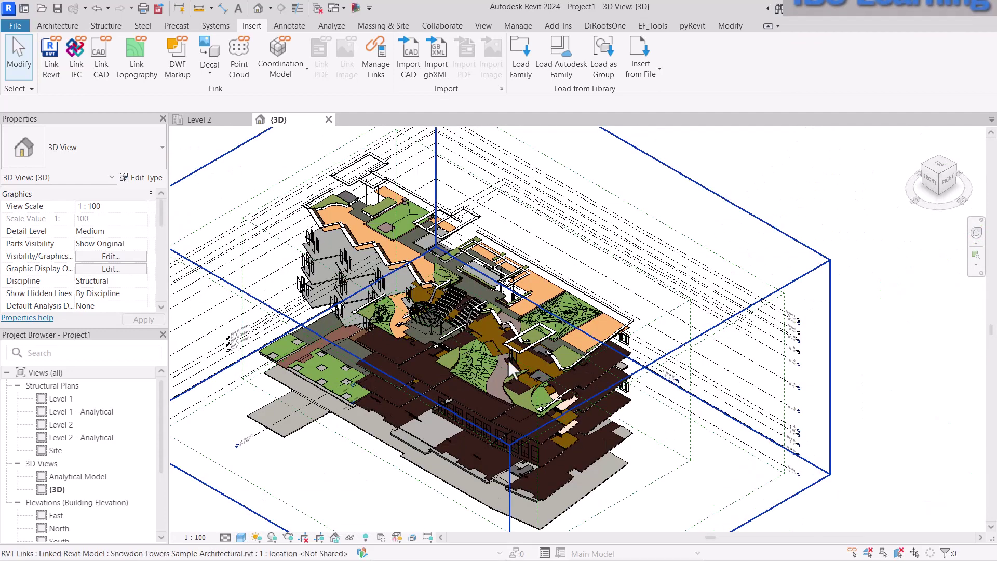
scroll(119, 247, down, 2)
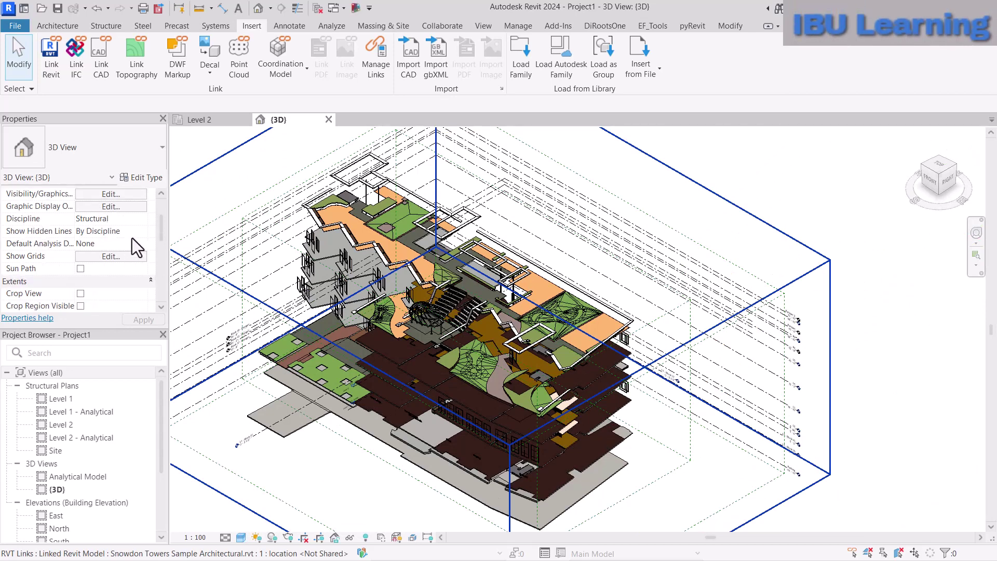
- Change the 3D view's Discipline to Coordination, then open the Level 1 structural plan
click(143, 219)
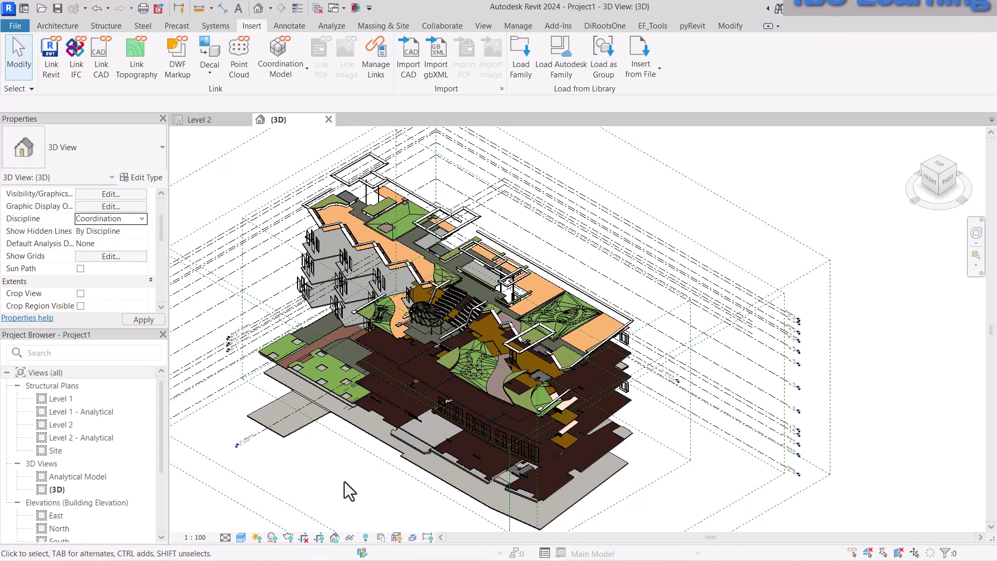
middle_drag(335, 478, 467, 404)
scroll(473, 402, up, 5)
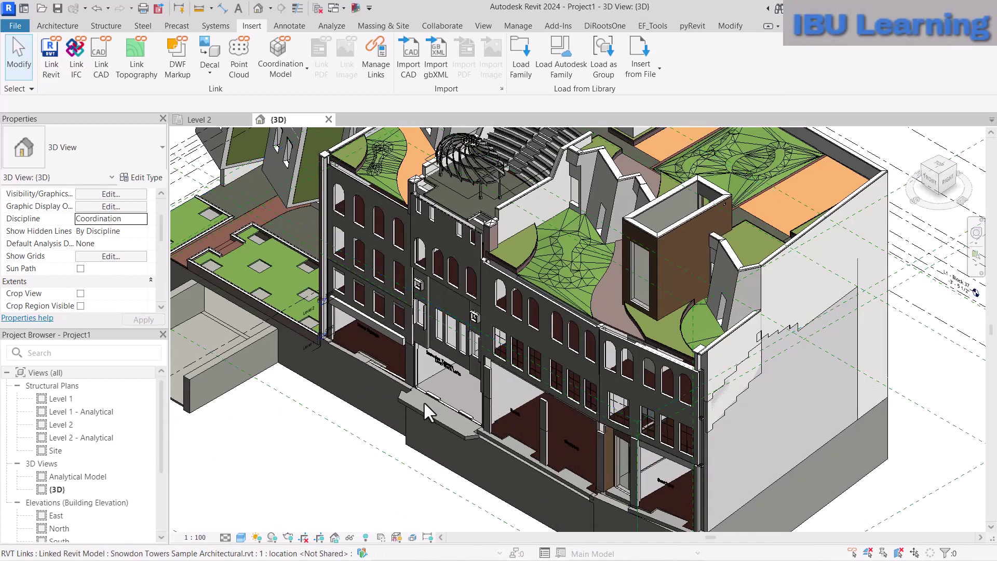
scroll(408, 283, down, 5)
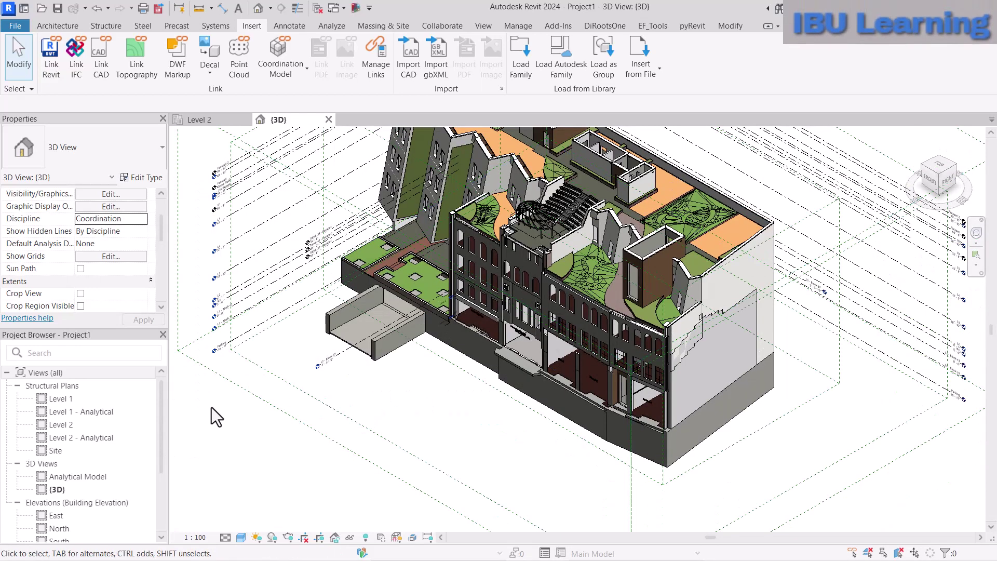
middle_drag(211, 407, 330, 226)
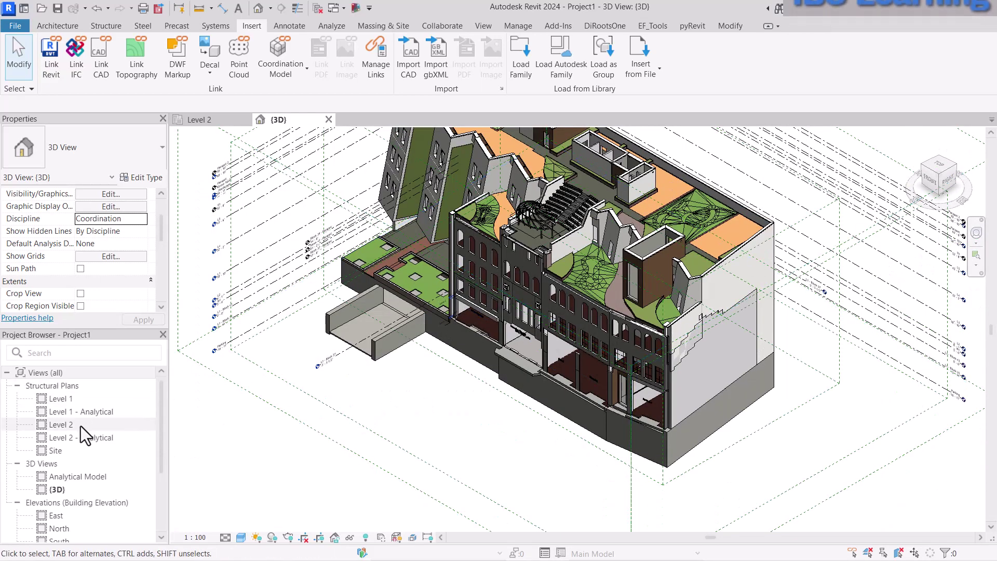
double_click(62, 398)
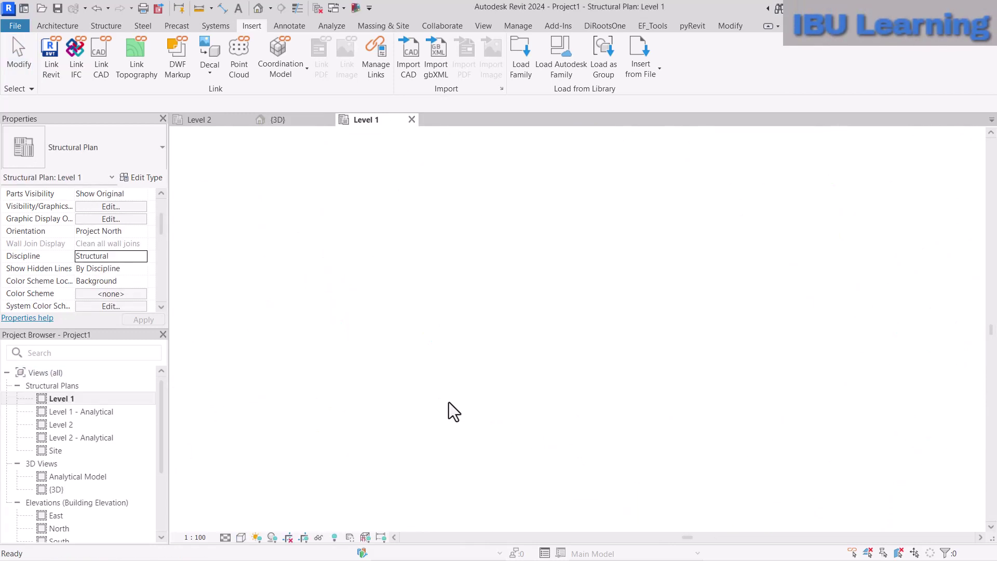
- Pan and zoom the Level 1 plan to fit the linked building, crop boundary and grid bubbles
scroll(643, 363, up, 3)
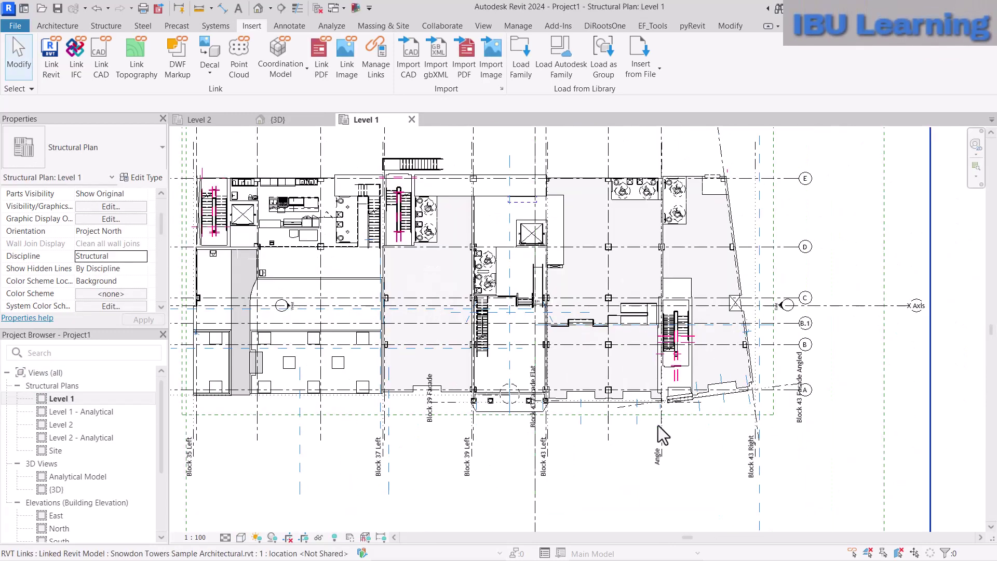
middle_drag(390, 467, 630, 461)
scroll(618, 441, down, 2)
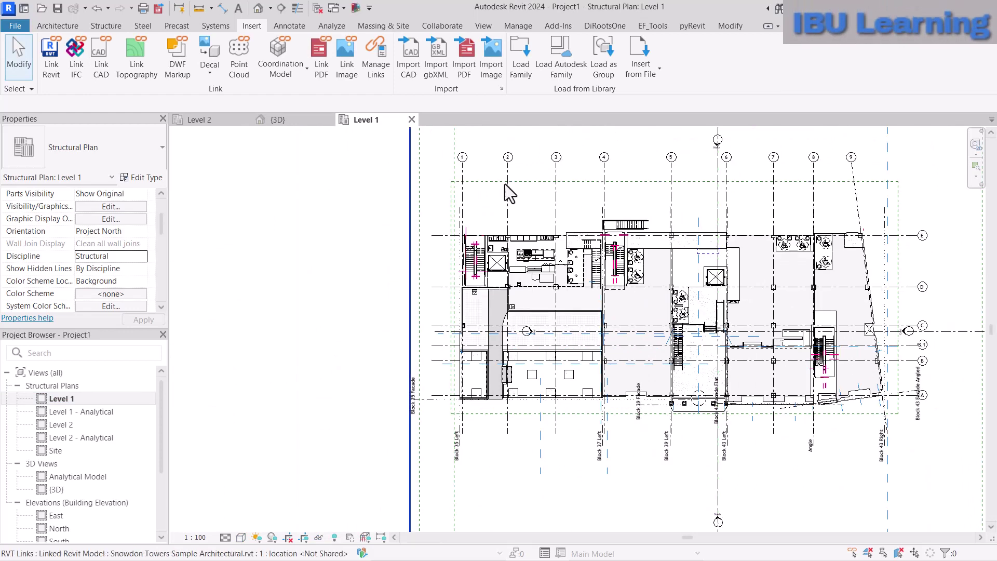
middle_drag(466, 171, 438, 219)
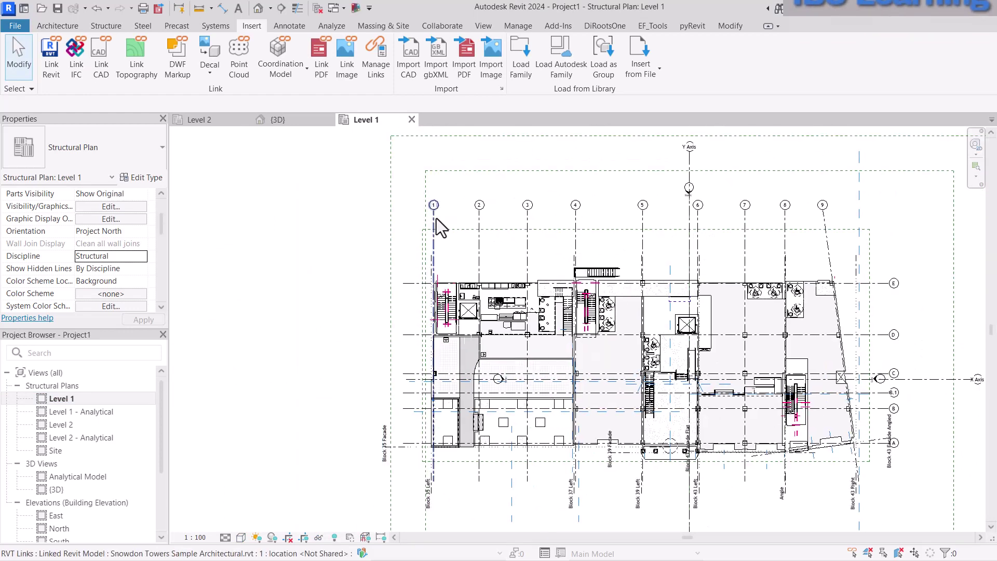
middle_drag(824, 321, 779, 321)
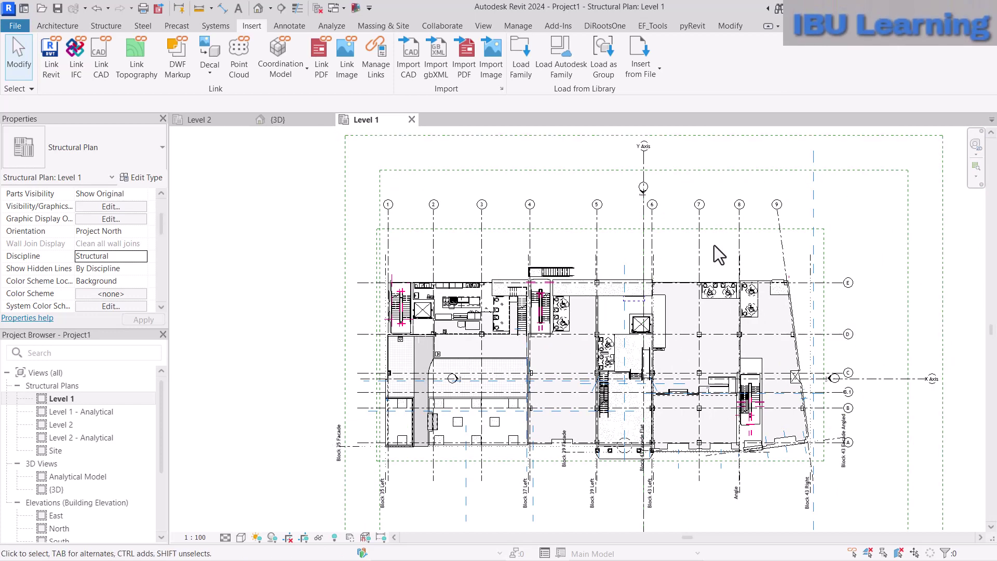
- Create host grid 1 by picking the linked model's grid line 1 with Pick Lines
click(60, 24)
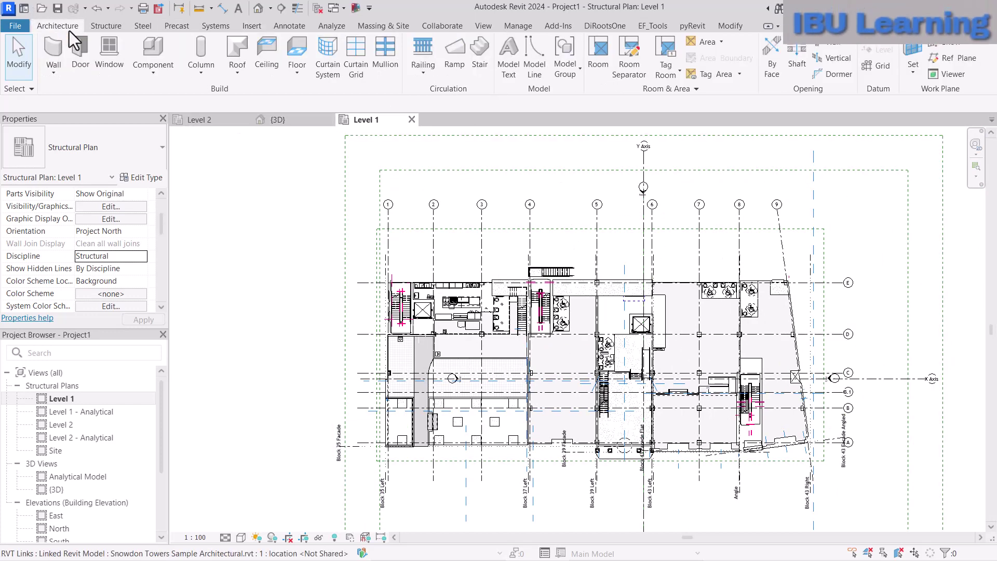
click(882, 65)
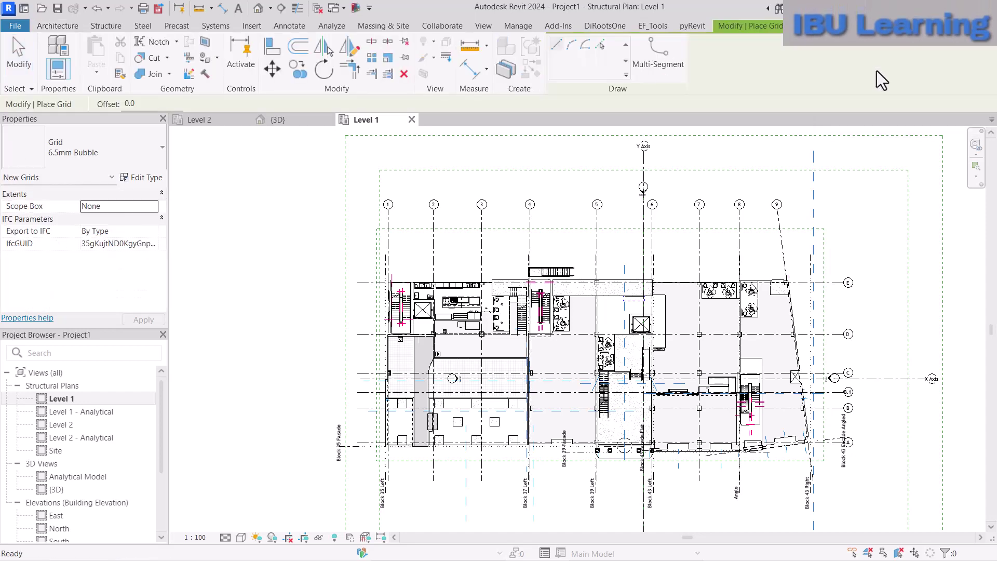
scroll(359, 478, up, 3)
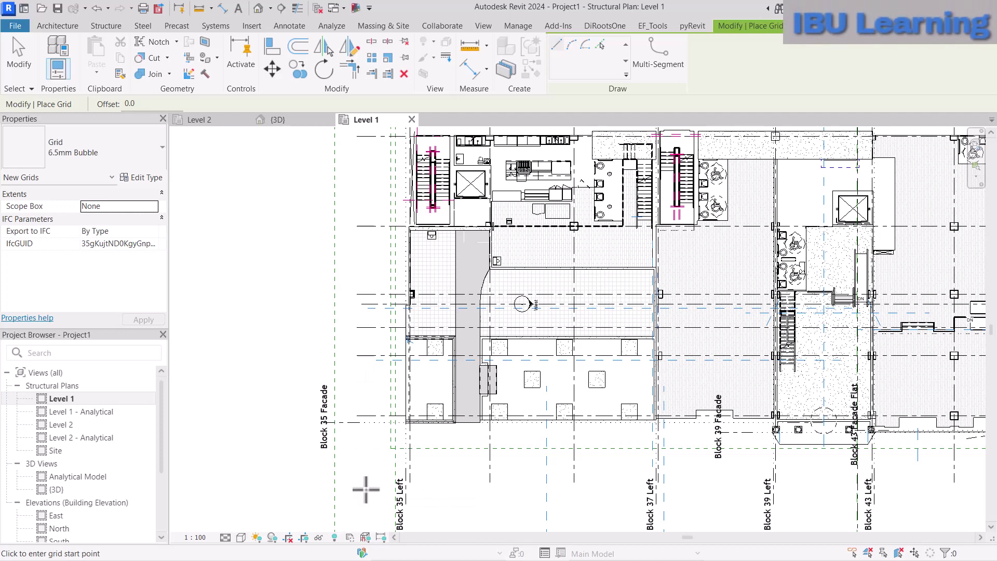
click(366, 488)
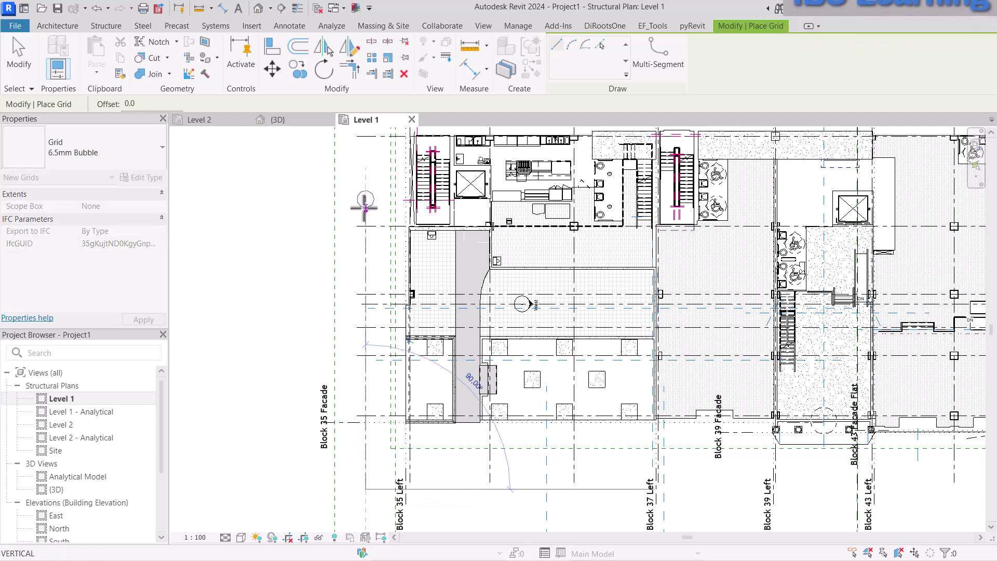
scroll(366, 191, down, 4)
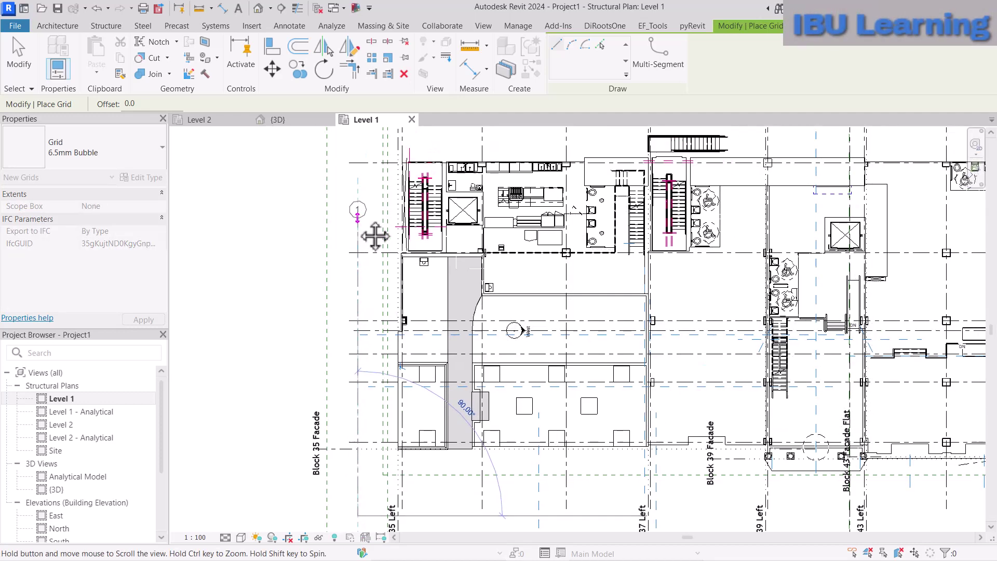
middle_drag(355, 221, 343, 274)
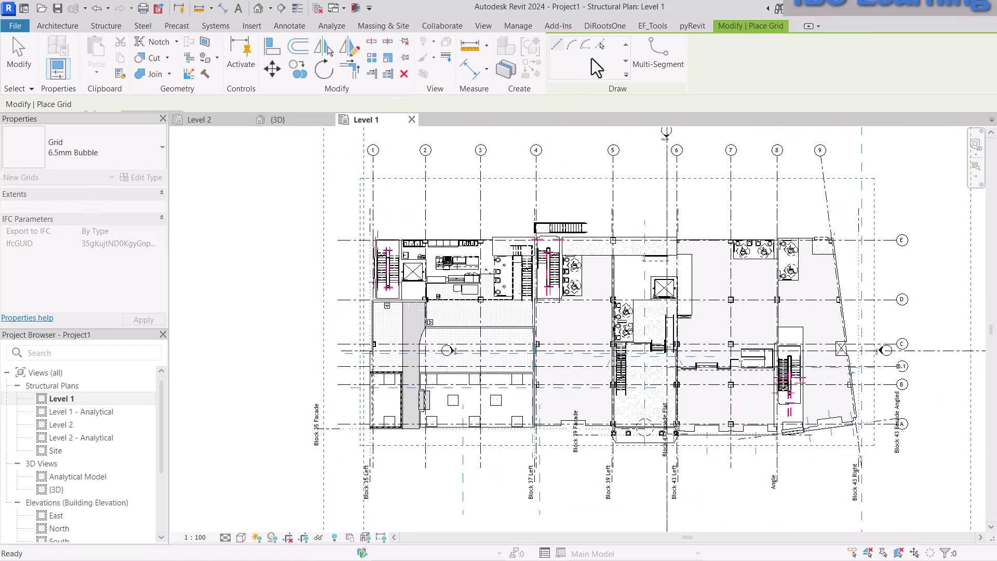
click(599, 44)
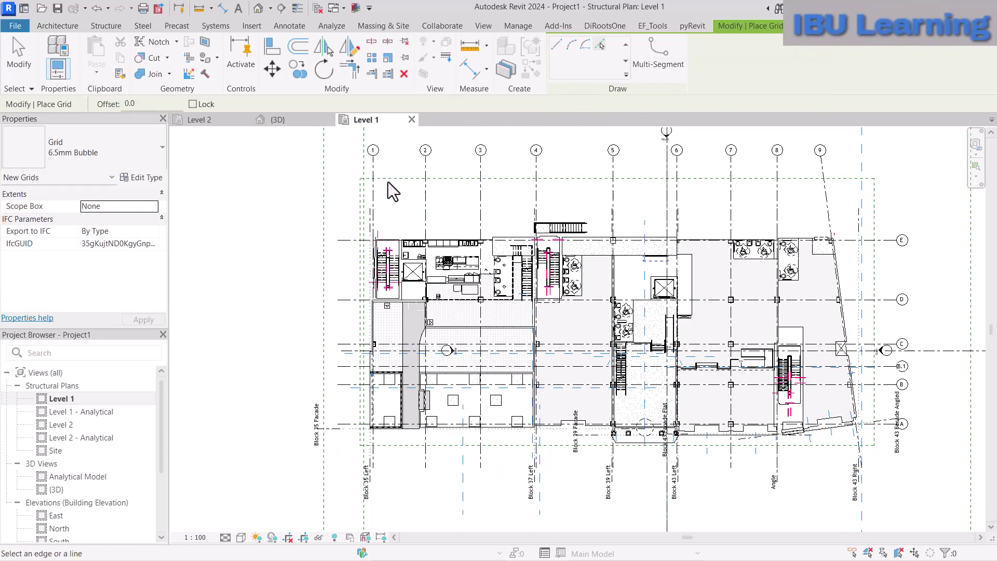
click(374, 182)
key(Escape)
key(Escape)
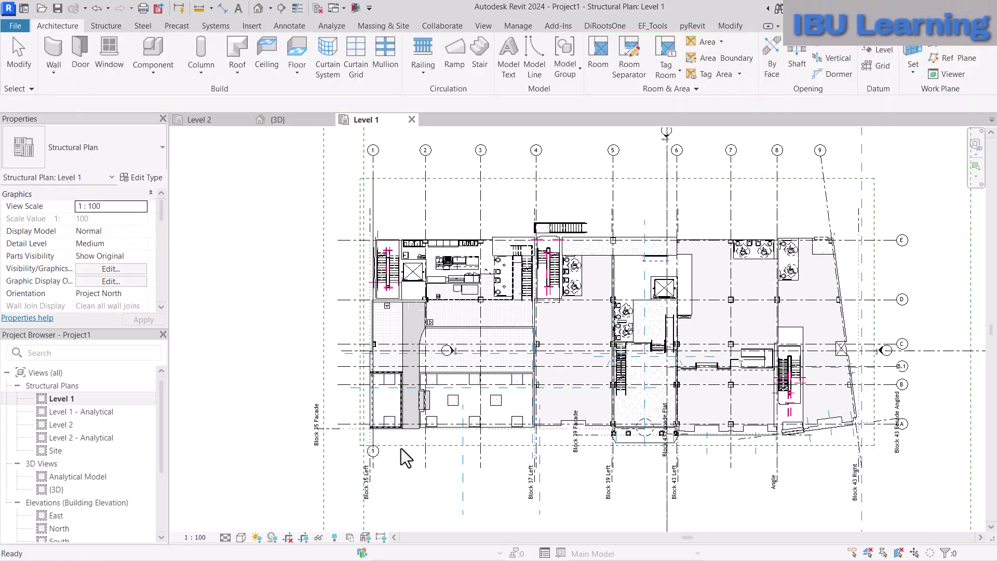
click(382, 188)
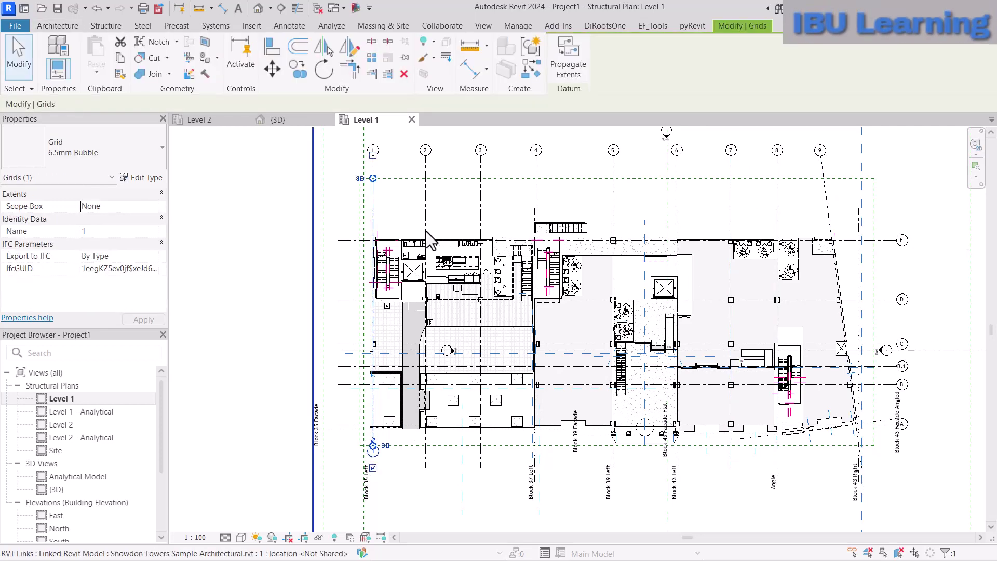
key(Escape)
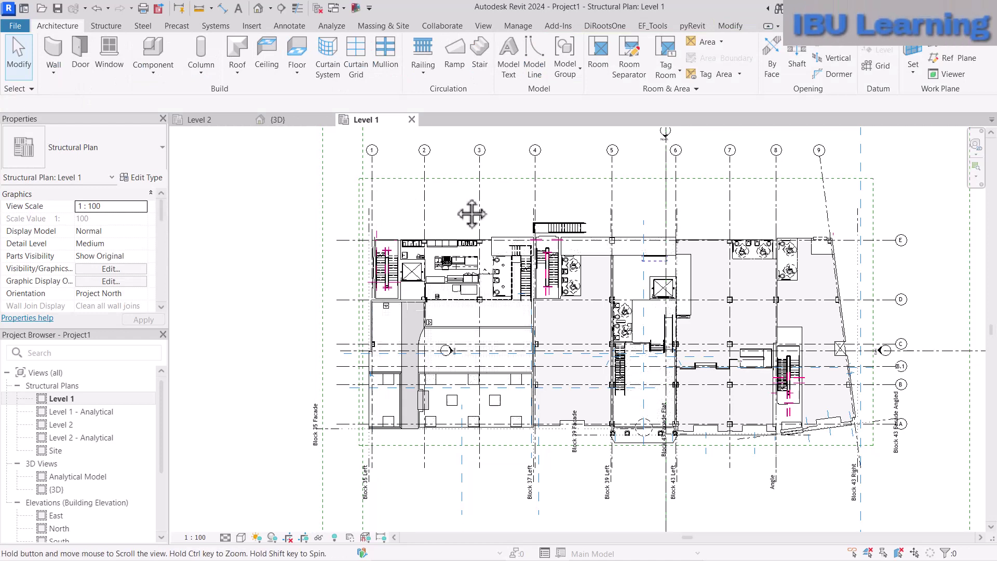
- Run Collaborate > Copy/Monitor > Select Link and pick the linked Snowdon Towers model
middle_drag(469, 197, 436, 210)
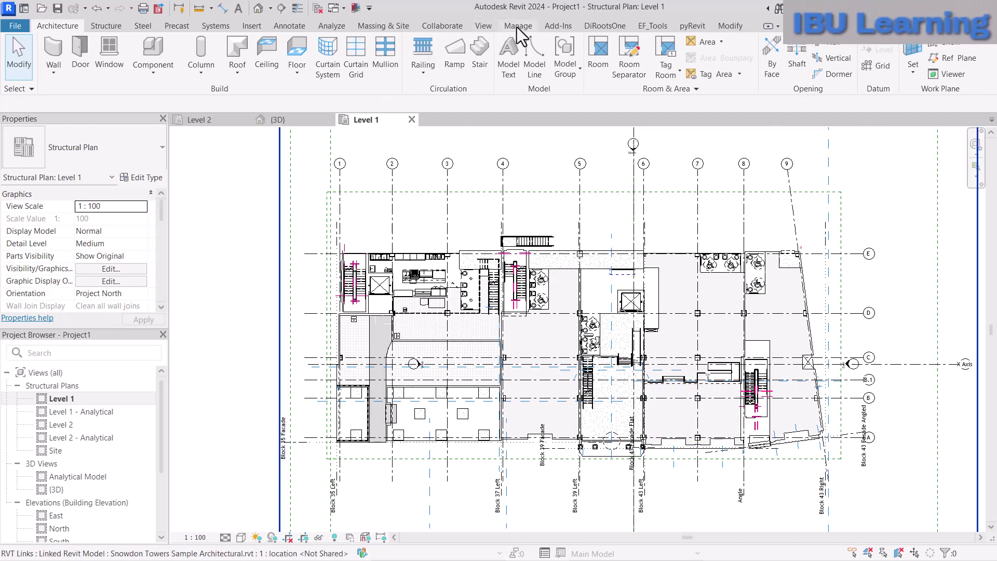
click(455, 26)
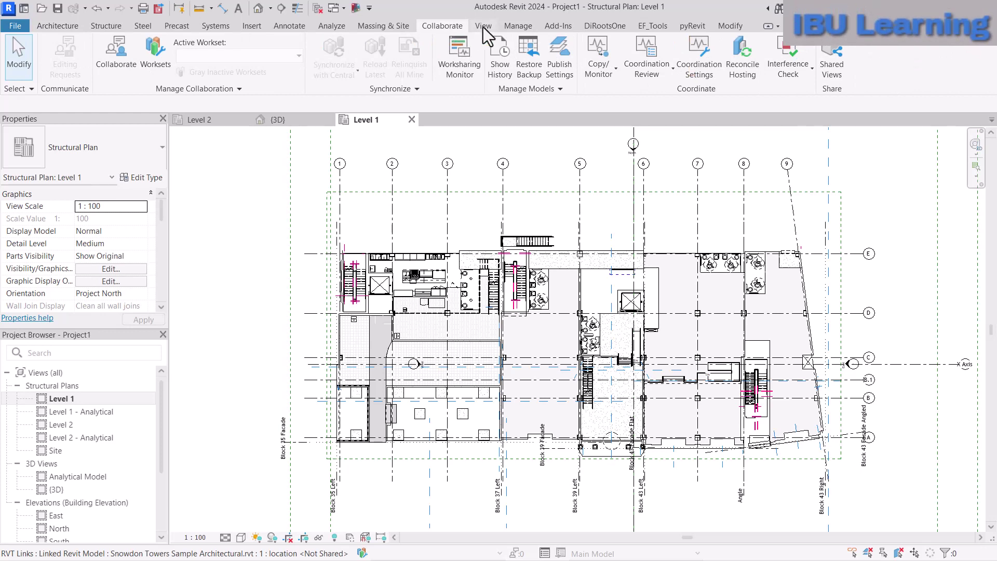
click(483, 26)
click(457, 26)
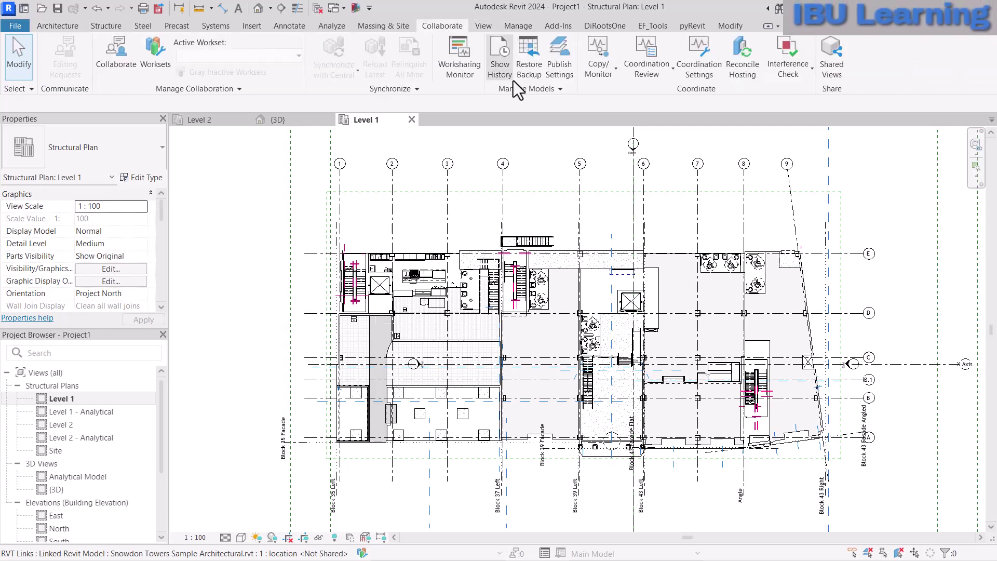
click(613, 68)
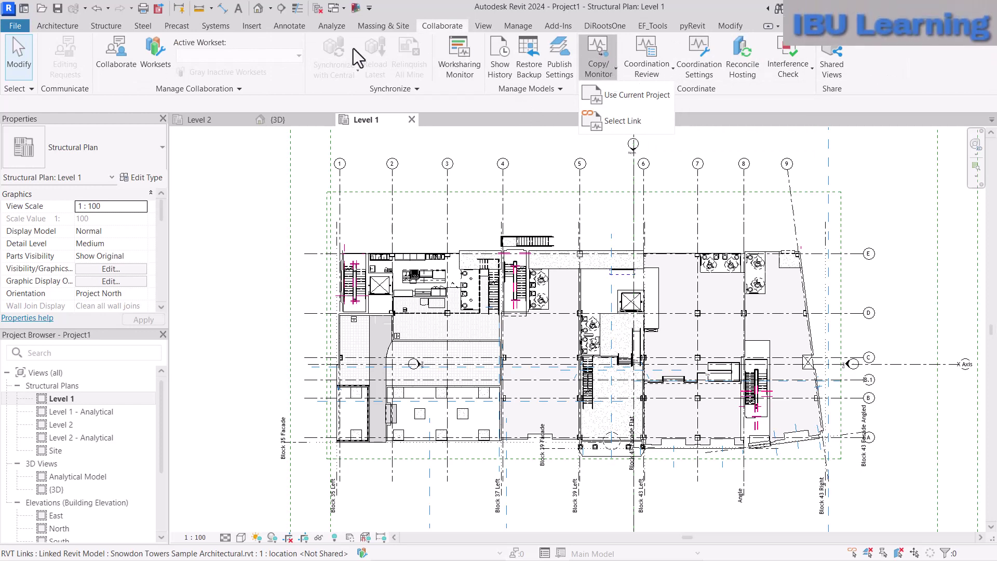
click(606, 55)
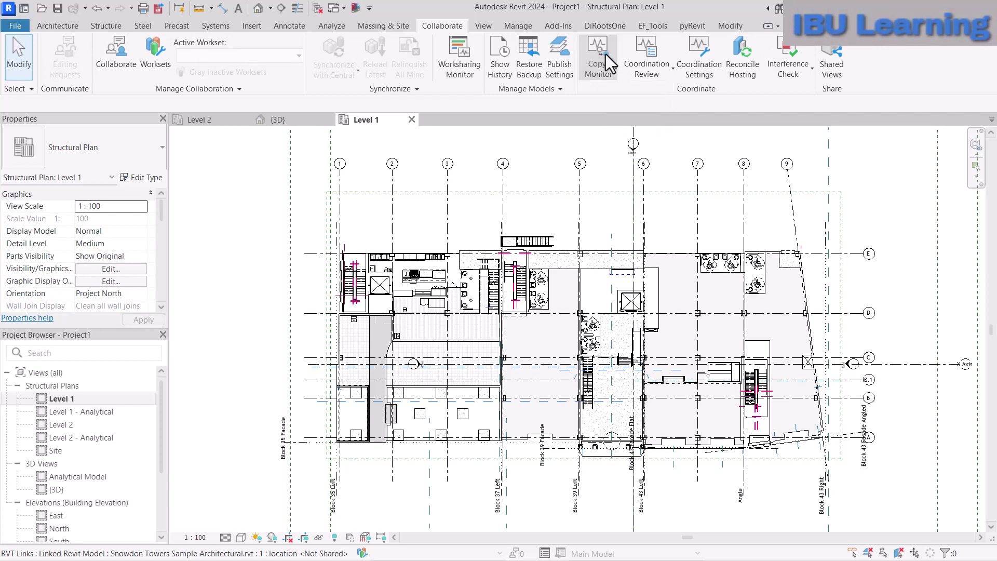
click(64, 25)
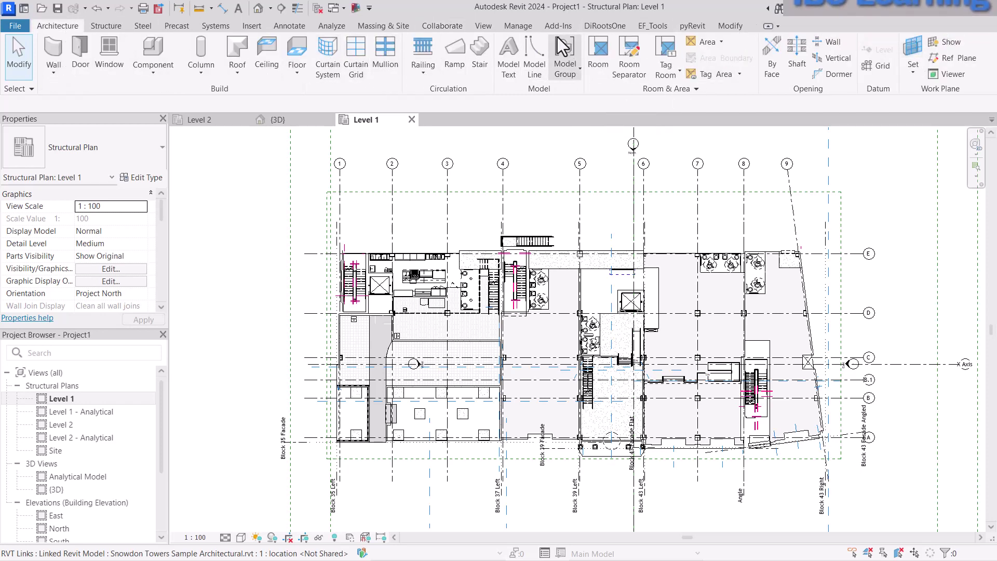
click(449, 27)
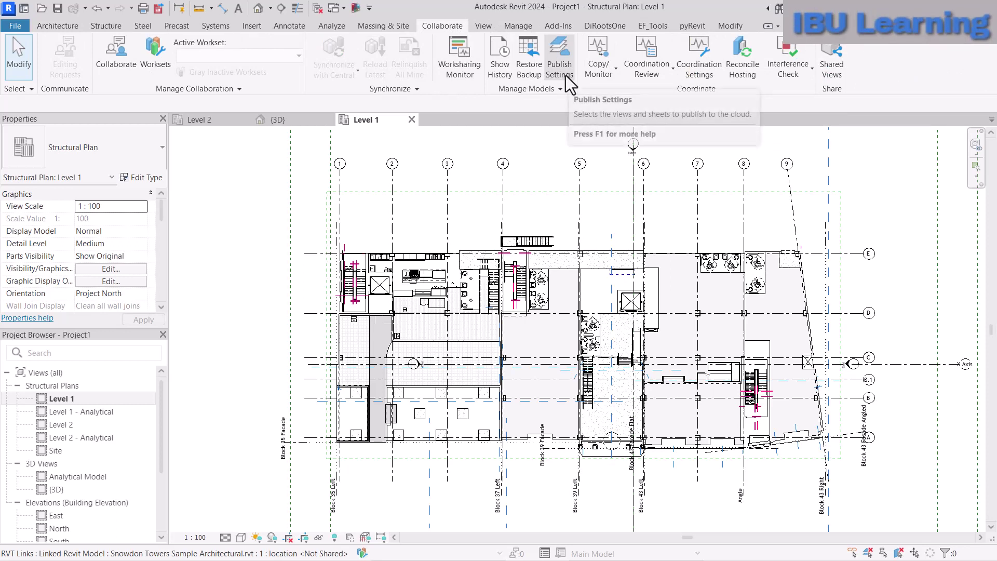
click(604, 72)
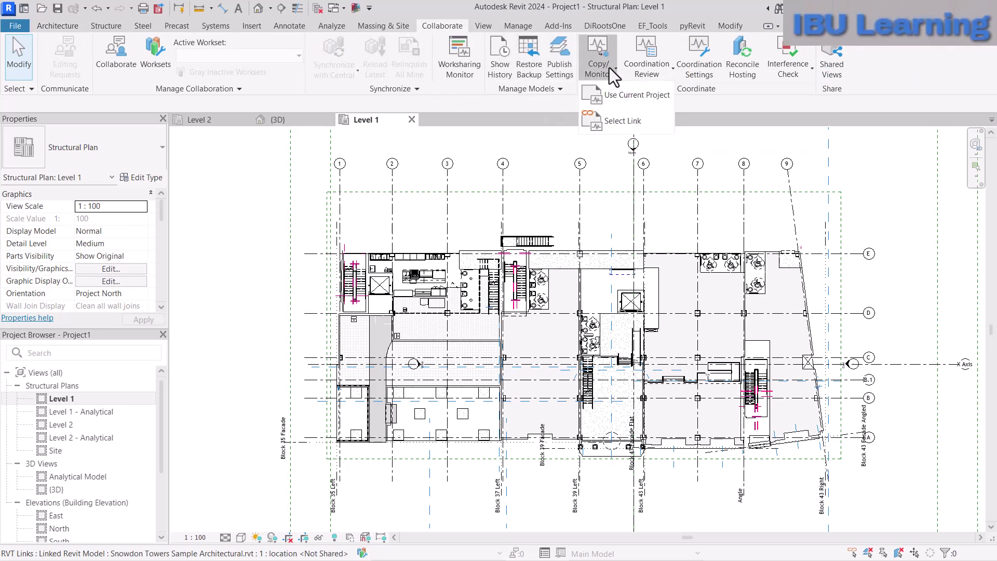
click(615, 122)
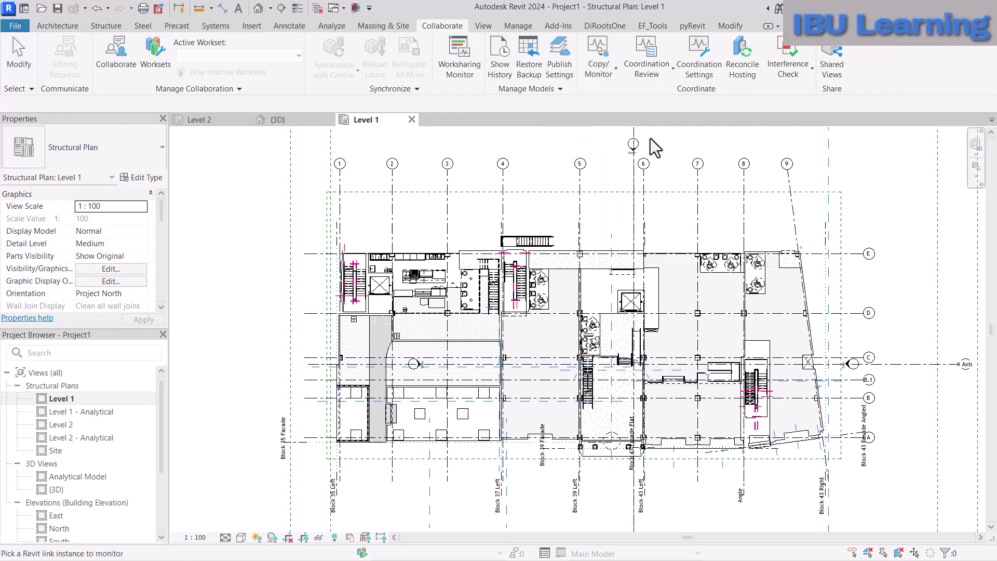
click(653, 177)
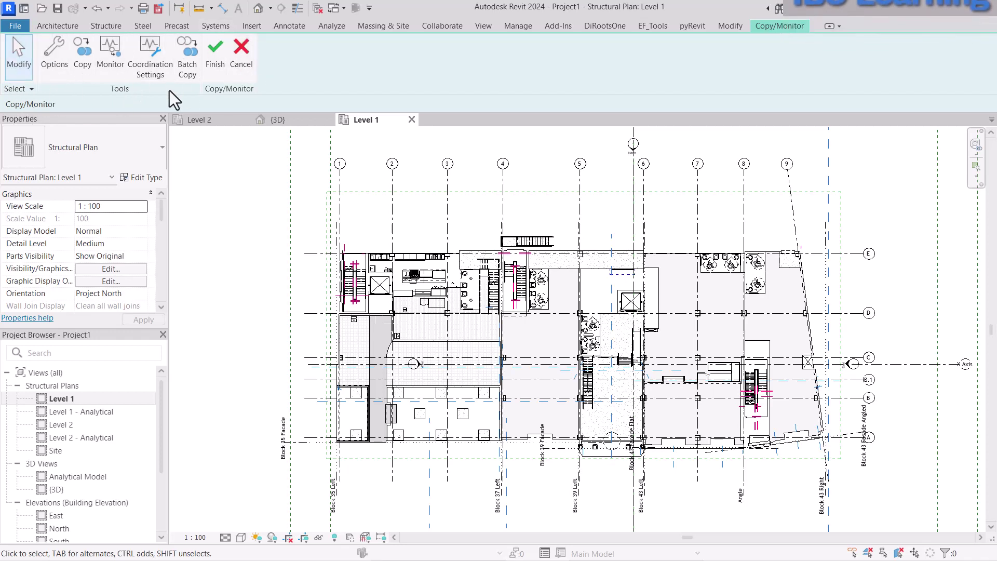
- Start Copy with Multiple enabled and pick the numbered linked grids starting from 1
click(83, 64)
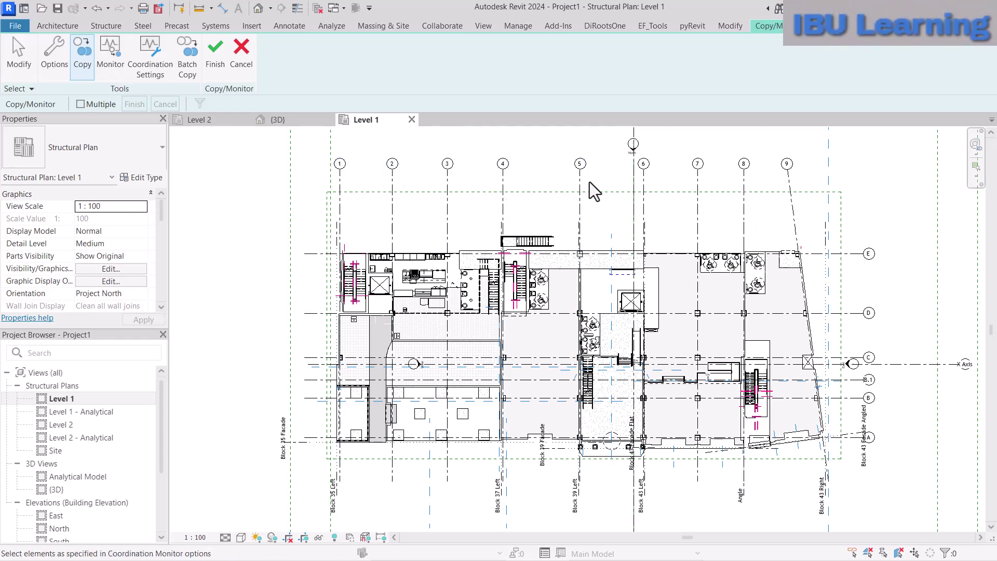
click(80, 104)
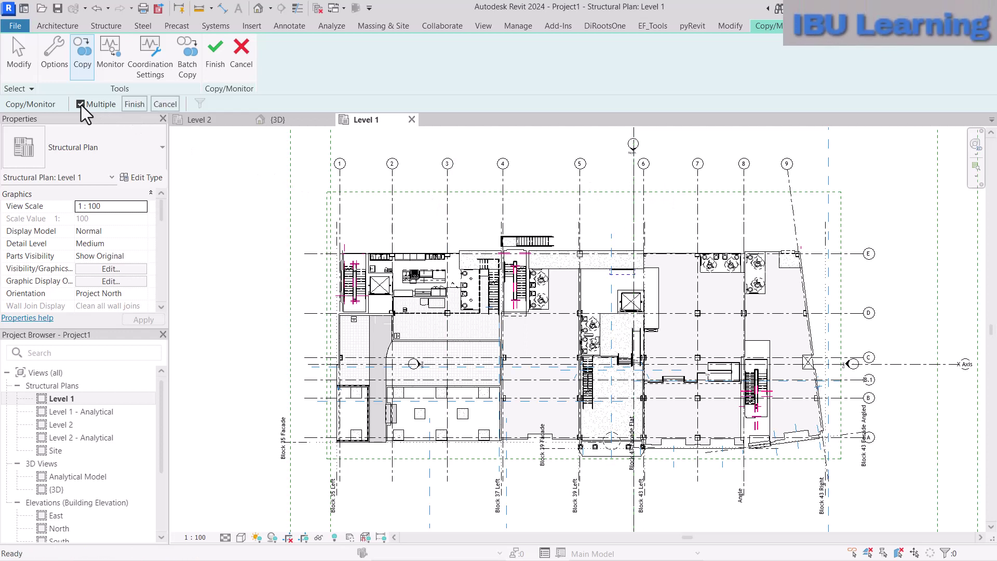
click(339, 182)
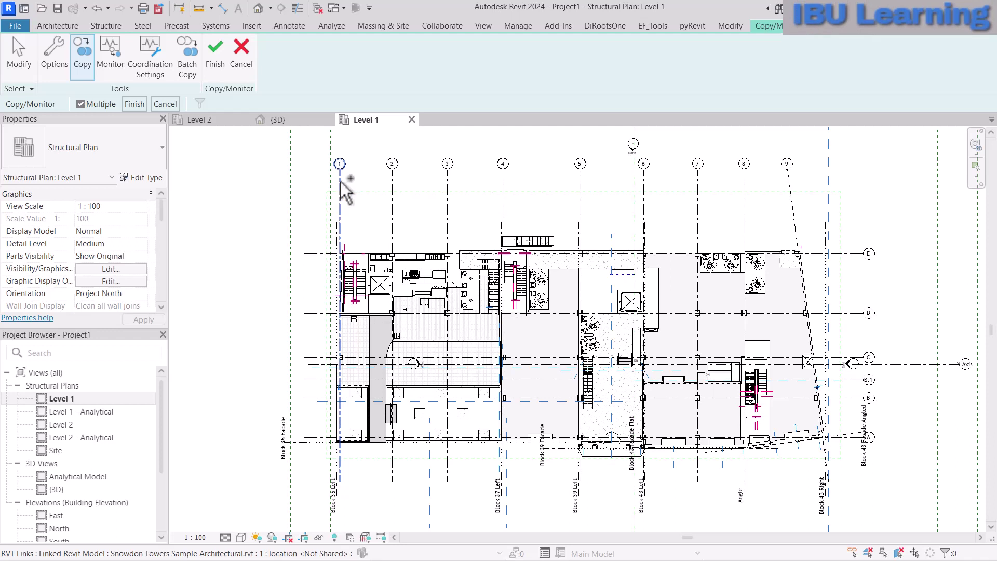
click(393, 182)
click(447, 171)
click(502, 171)
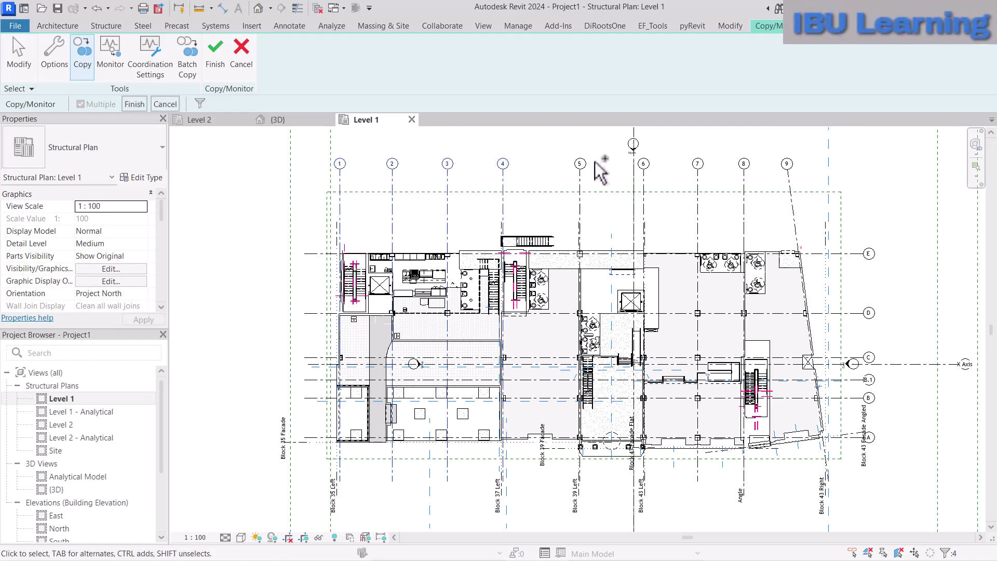
click(580, 174)
click(698, 180)
click(744, 176)
click(789, 174)
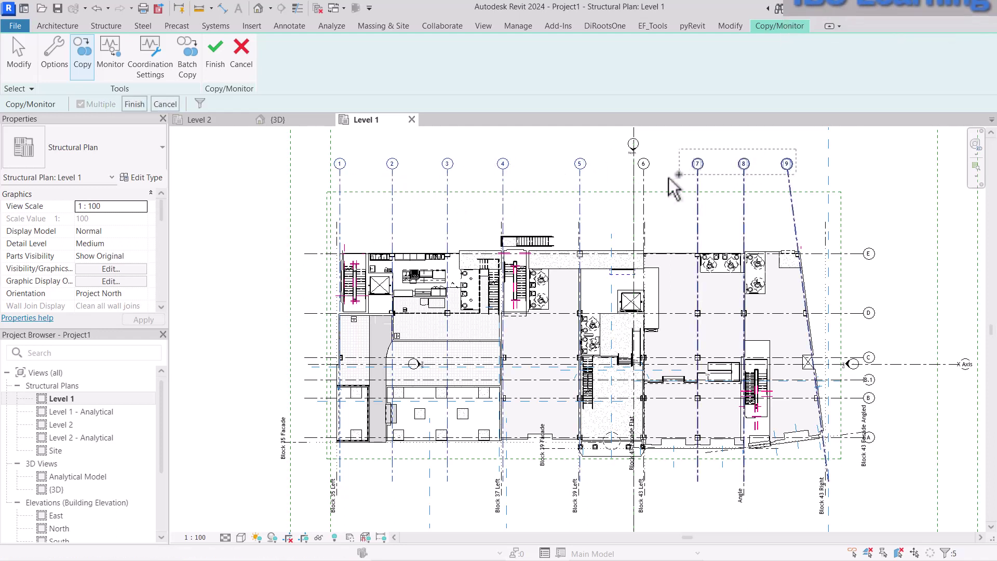
click(643, 190)
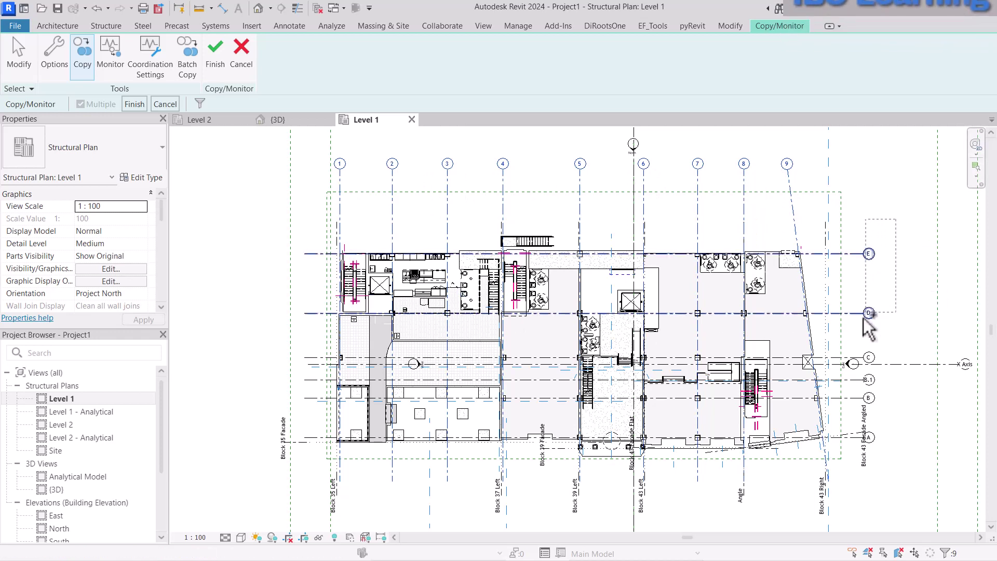
- Add linked grids D, C, B.1, B, A and 9 to the copy selection
drag(883, 306, 851, 374)
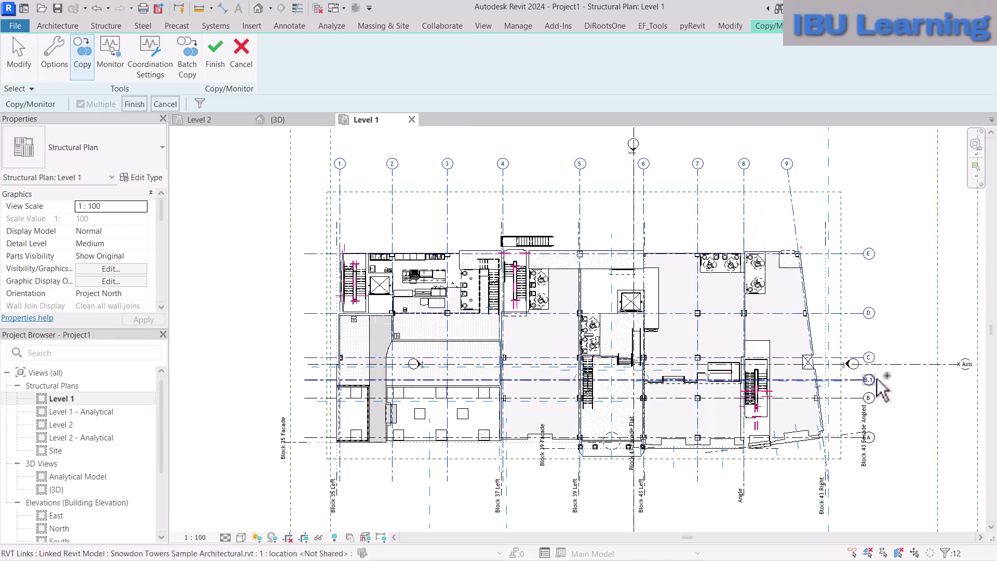
click(882, 398)
click(879, 438)
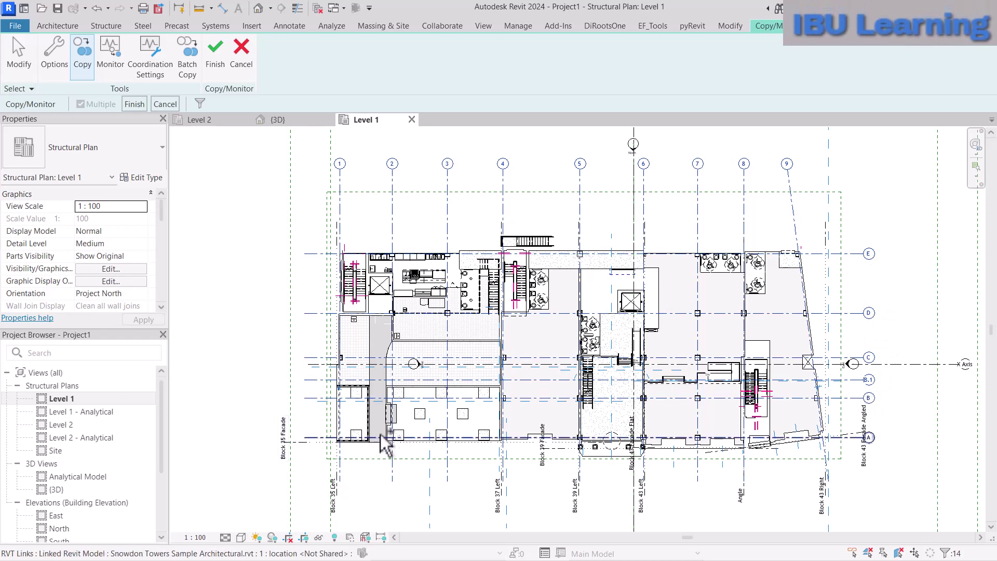
click(833, 475)
scroll(840, 473, up, 2)
scroll(839, 311, down, 4)
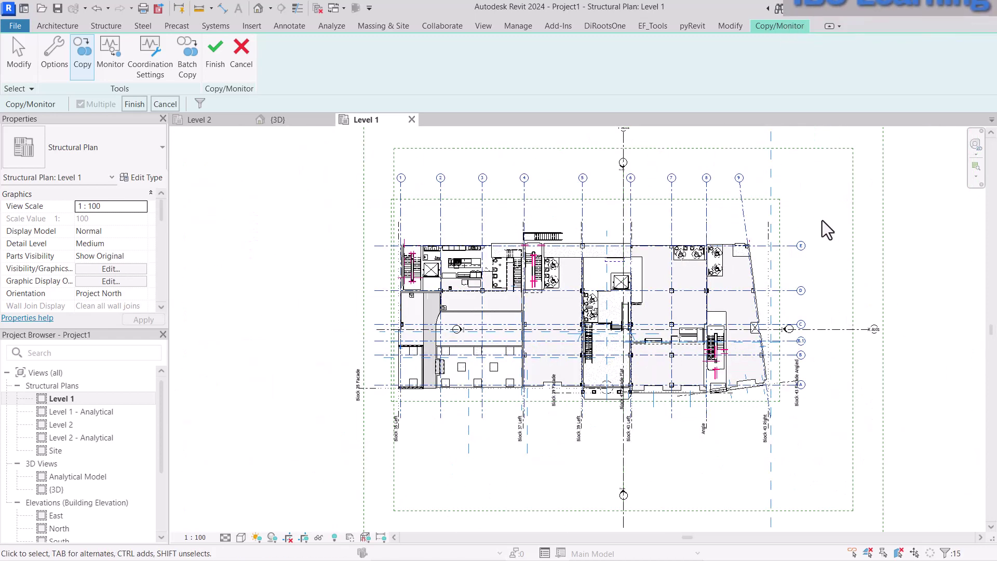
scroll(821, 221, up, 2)
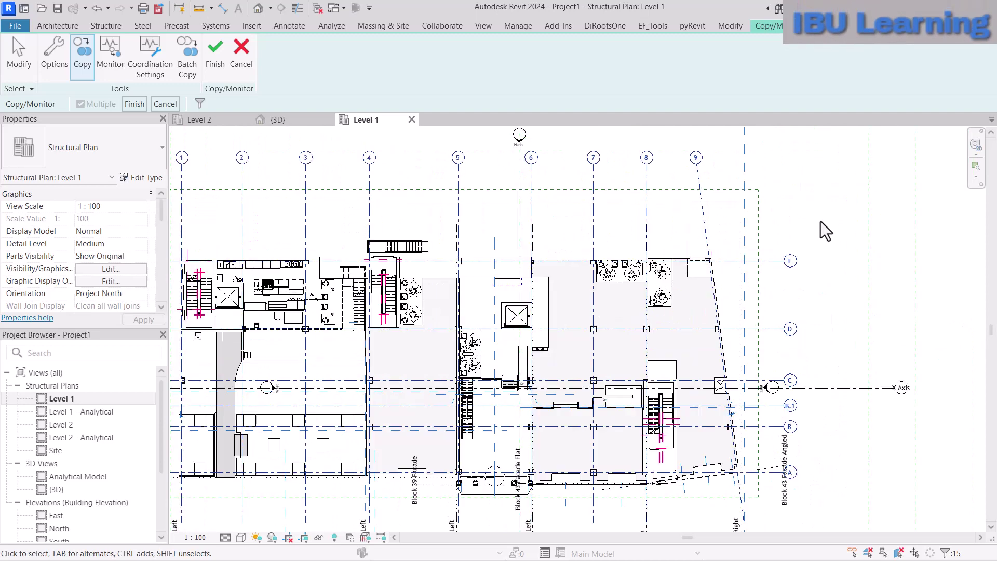
- Finish copying the fifteen picked linked grids as monitored host grids and end Copy/Monitor
click(135, 104)
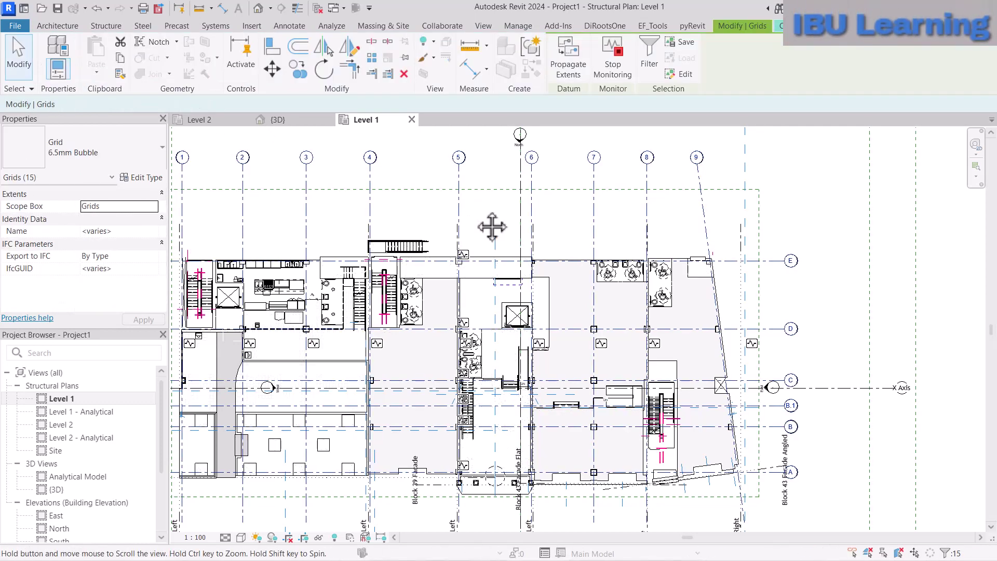
middle_drag(197, 430, 368, 429)
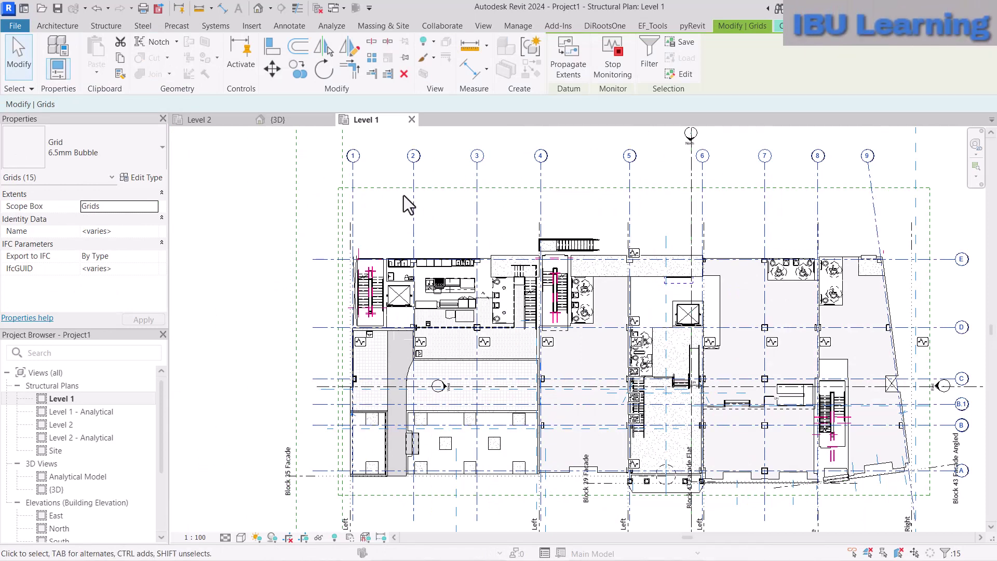
scroll(363, 176, up, 3)
scroll(362, 176, down, 2)
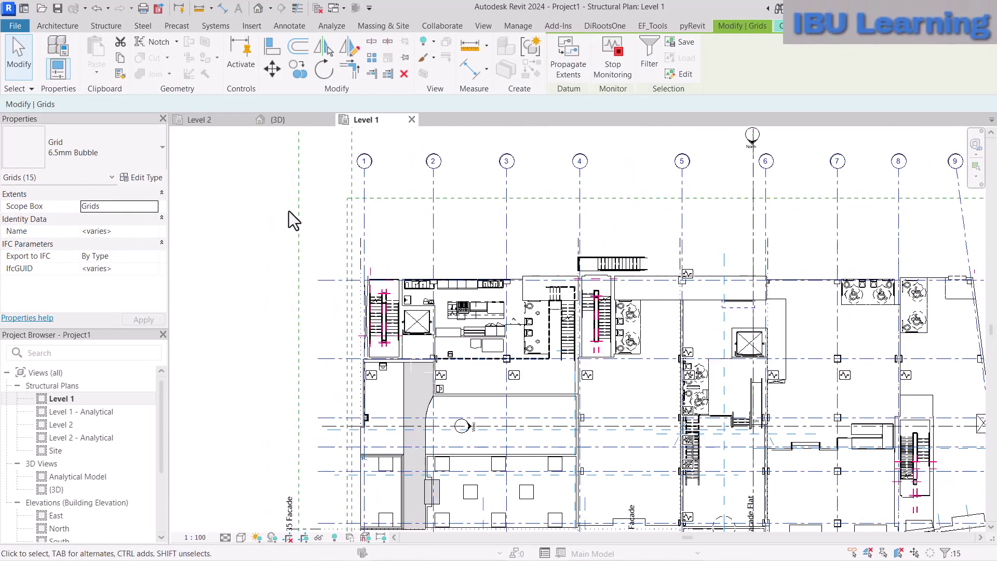
click(306, 211)
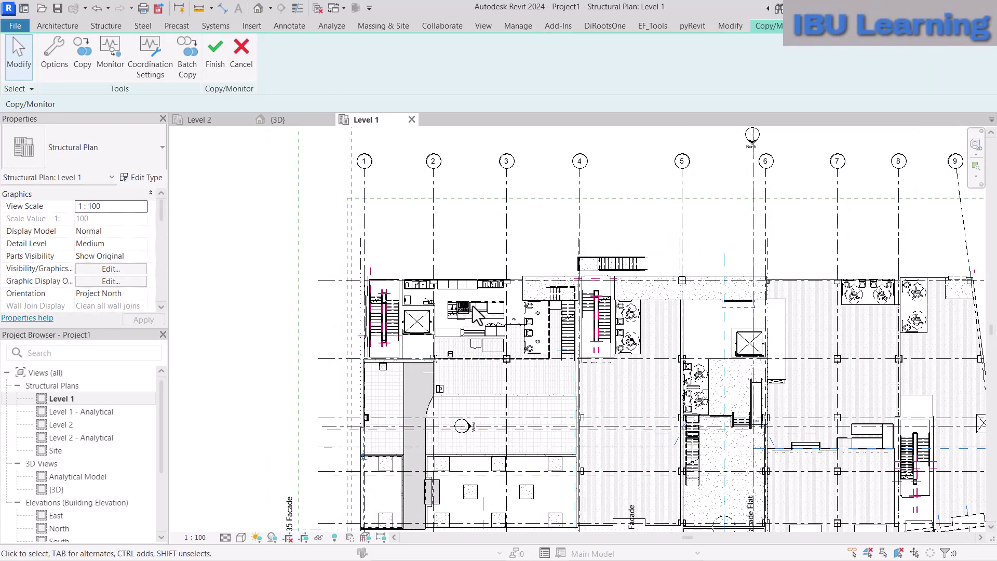
click(215, 62)
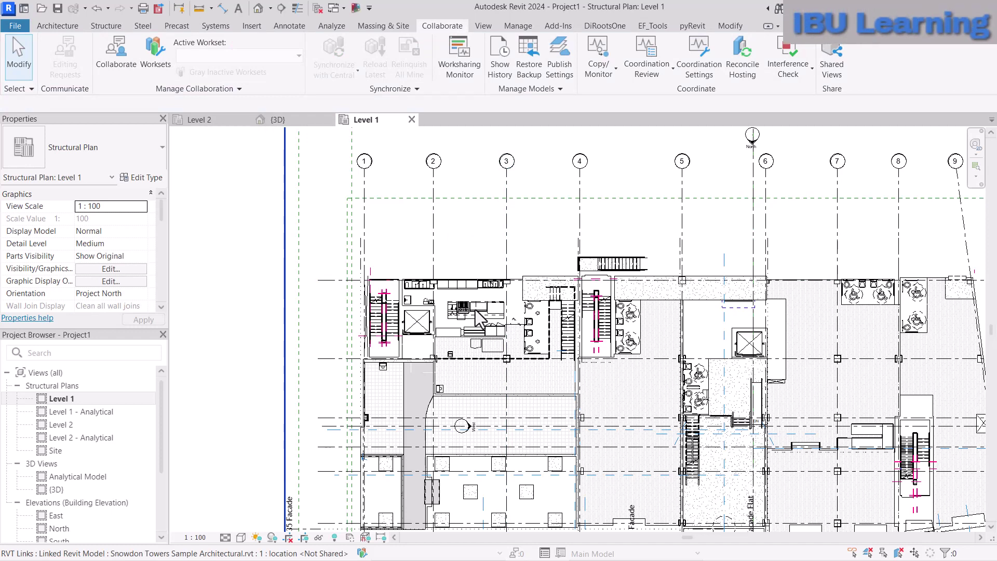
- Select the linked Snowdon Towers model and bring up the Temporary Hide/Isolate menu
click(258, 162)
key(Escape)
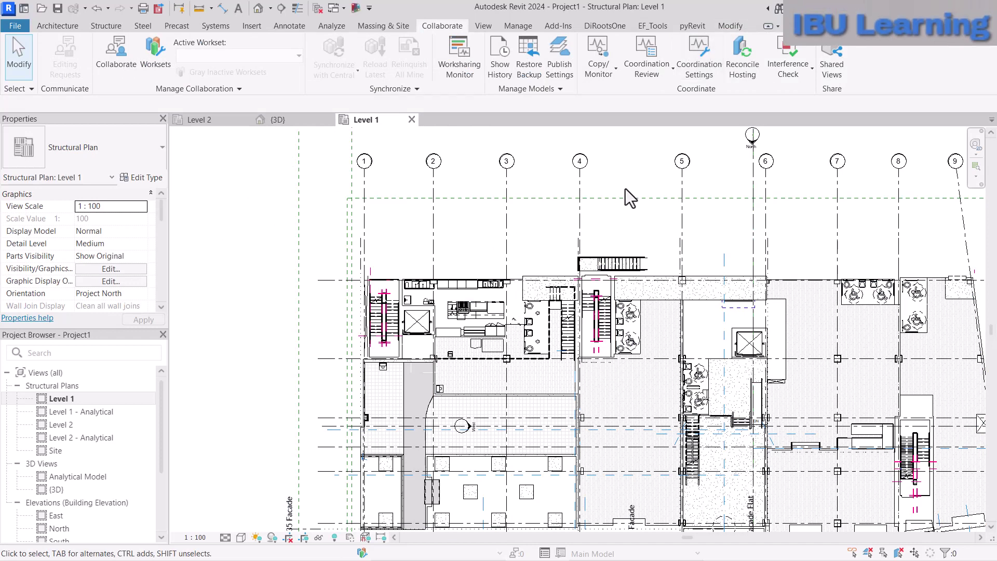
click(473, 315)
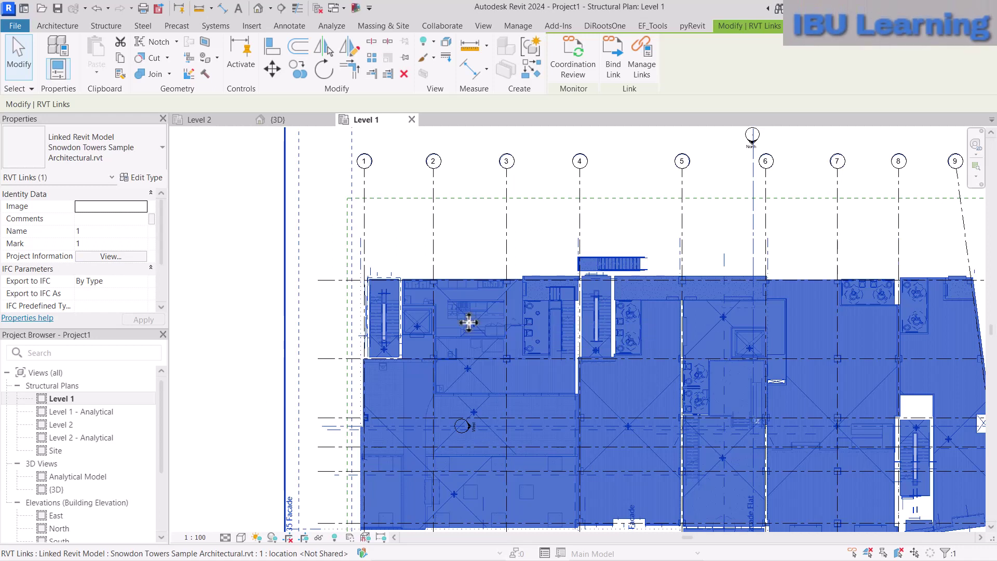
click(319, 537)
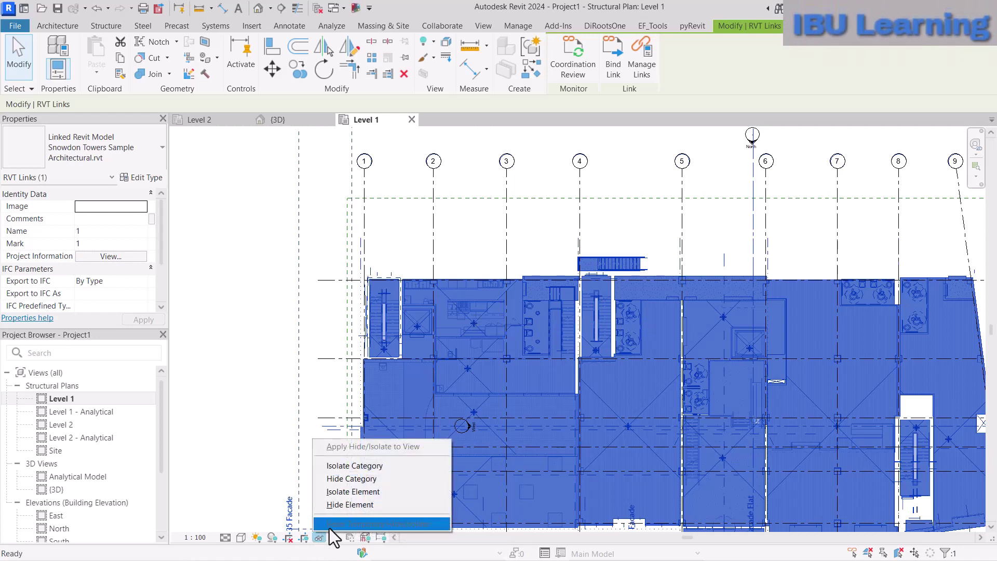
- Temporarily hide the linked model so only the host grids A to E and 6 to 8 show
click(350, 508)
middle_drag(605, 359, 556, 334)
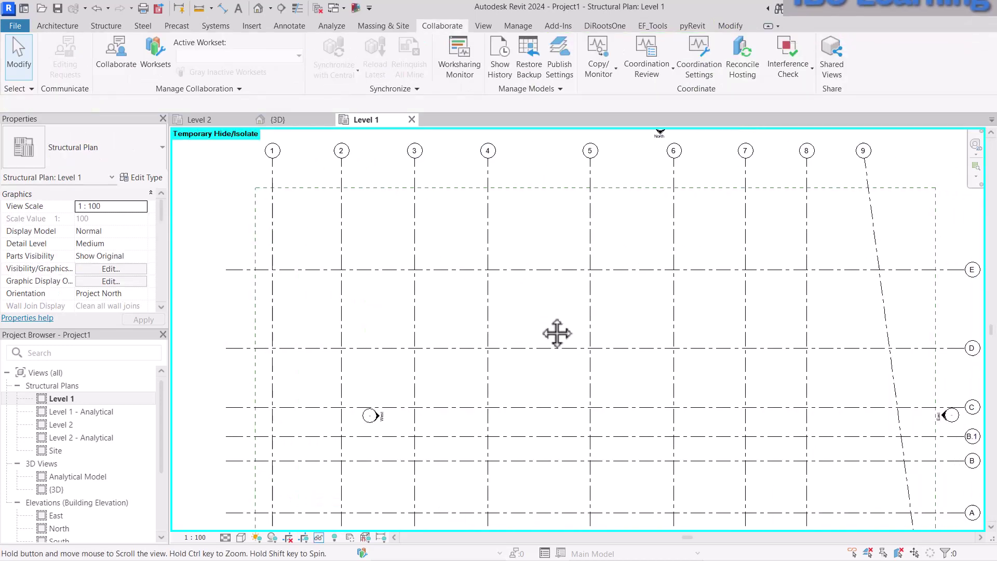
scroll(494, 234, down, 2)
drag(756, 225, 662, 229)
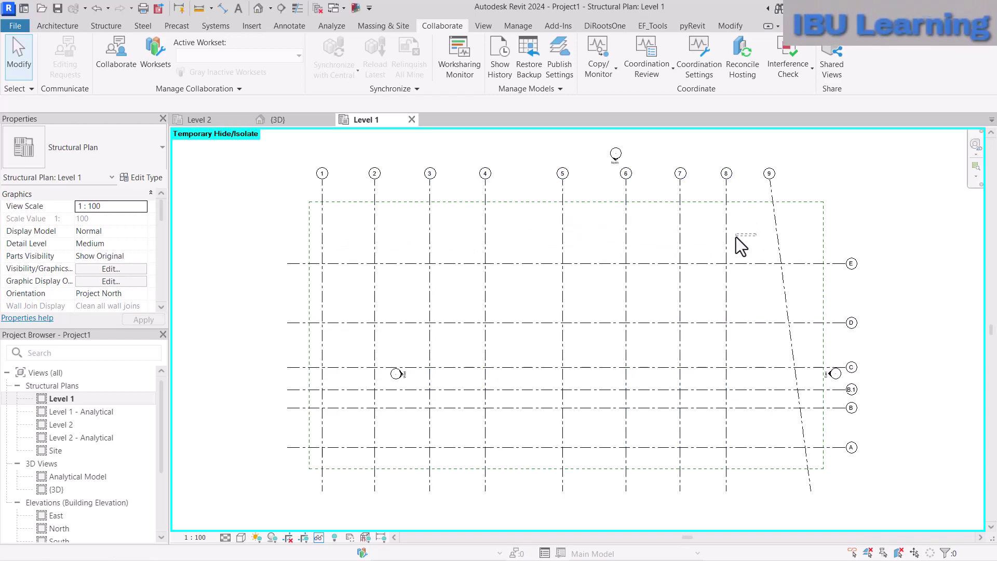
- Stop host grid 4 monitoring its linked grid and reselect it to confirm
click(485, 226)
scroll(483, 339, up, 3)
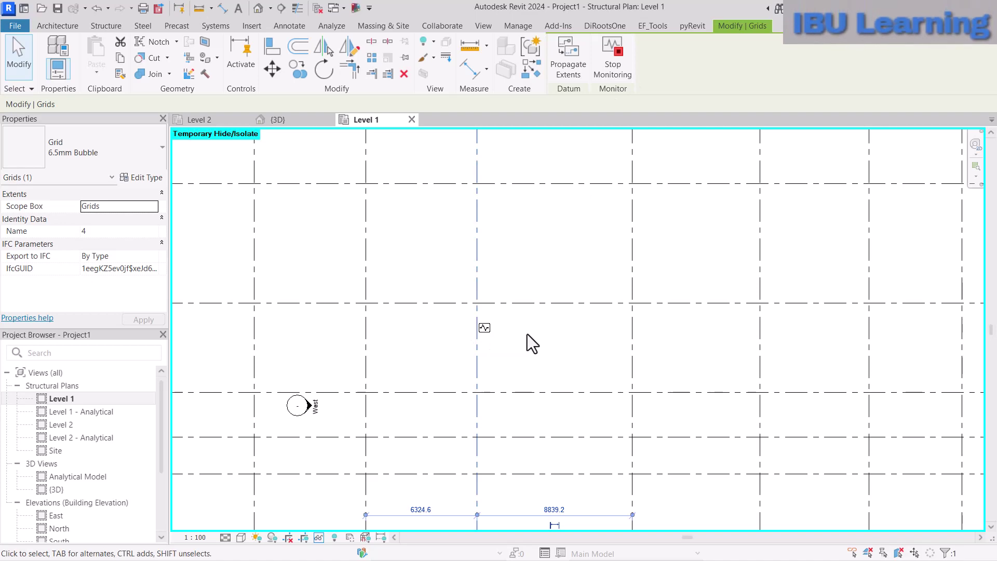
scroll(535, 337, down, 3)
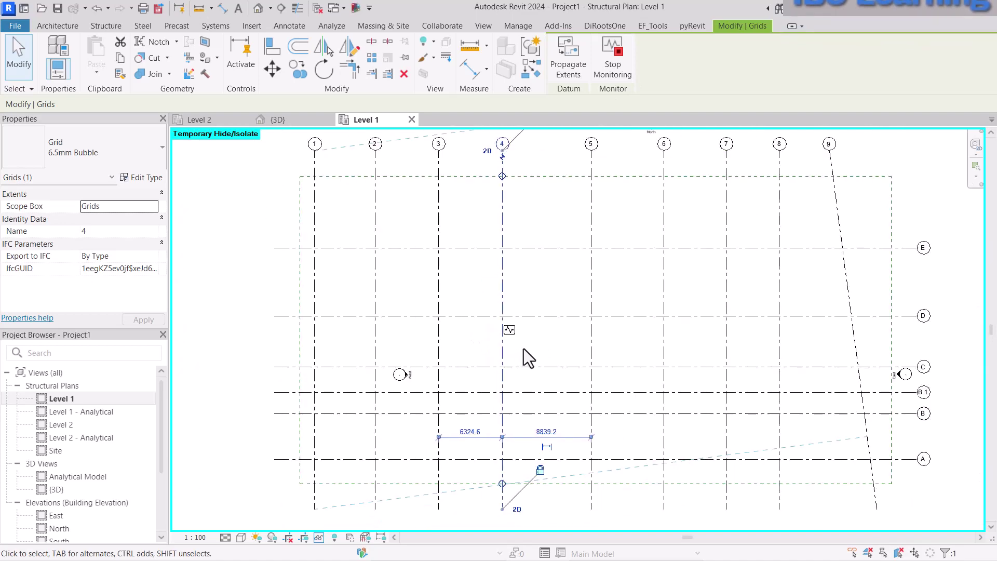
click(622, 66)
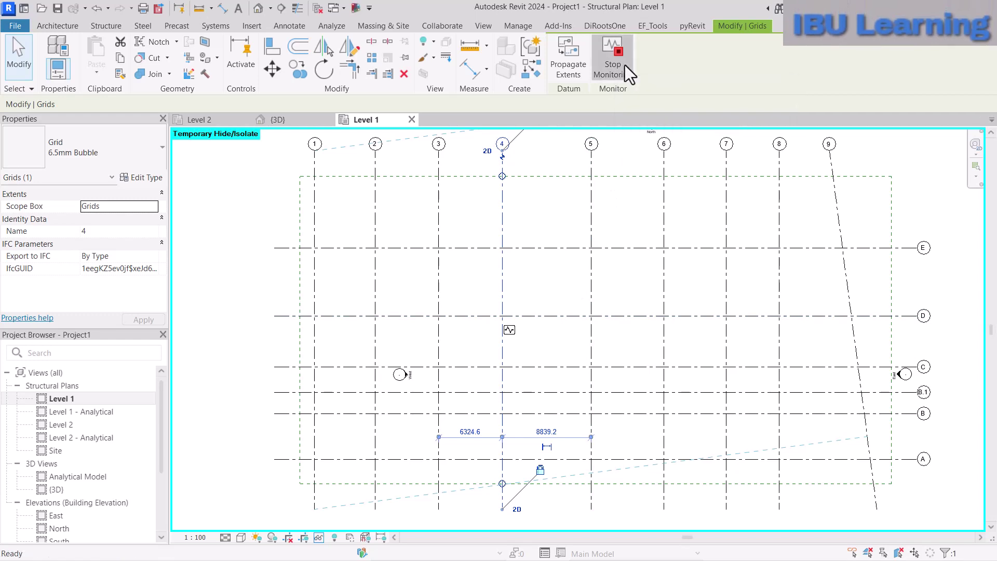
key(Escape)
click(501, 215)
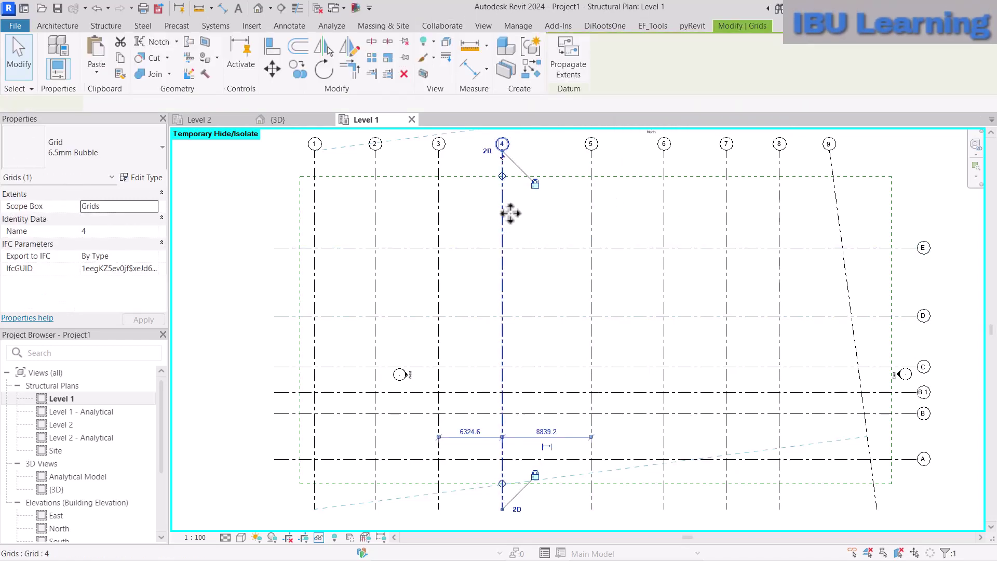
key(Escape)
click(52, 28)
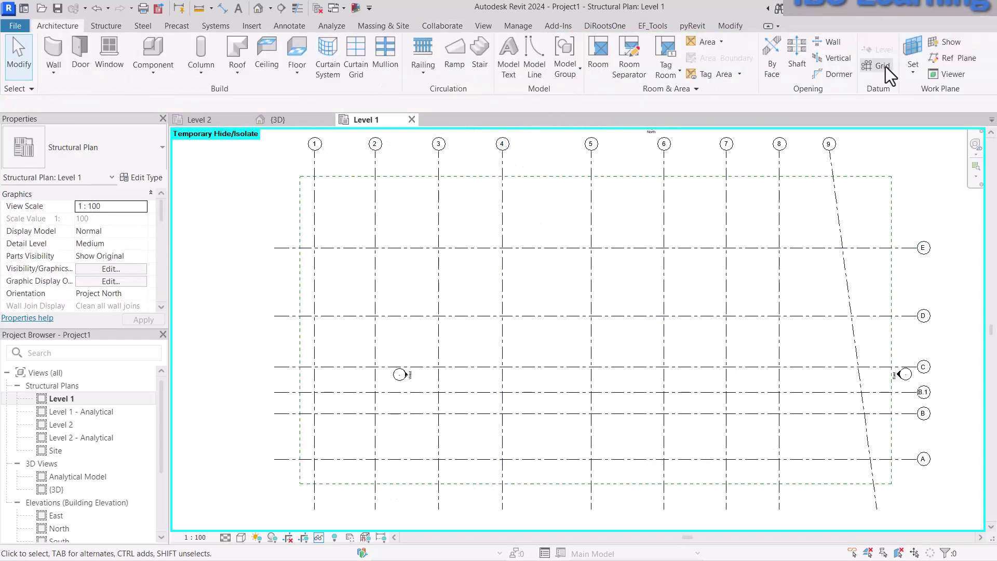
click(876, 66)
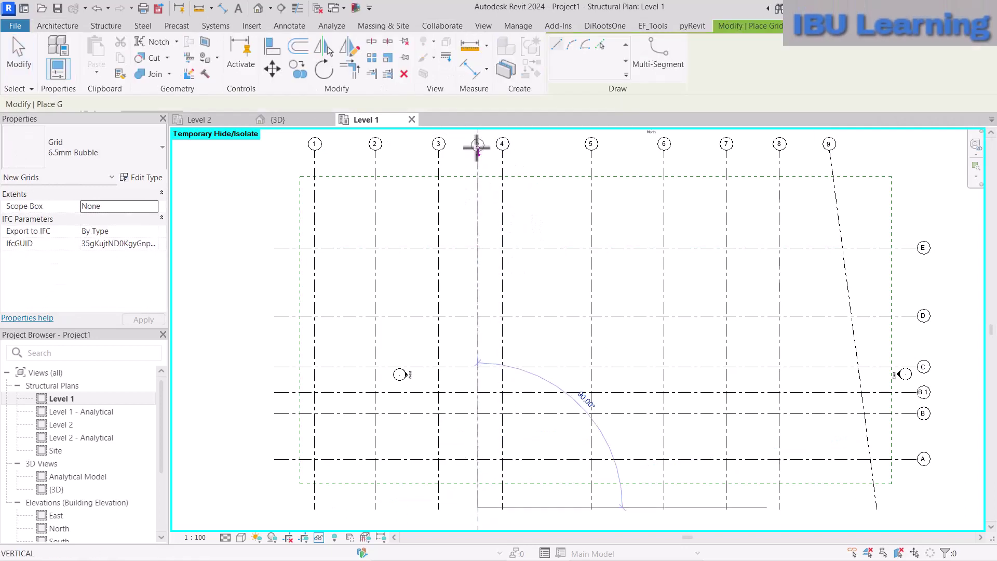
key(Escape)
key(Escape)
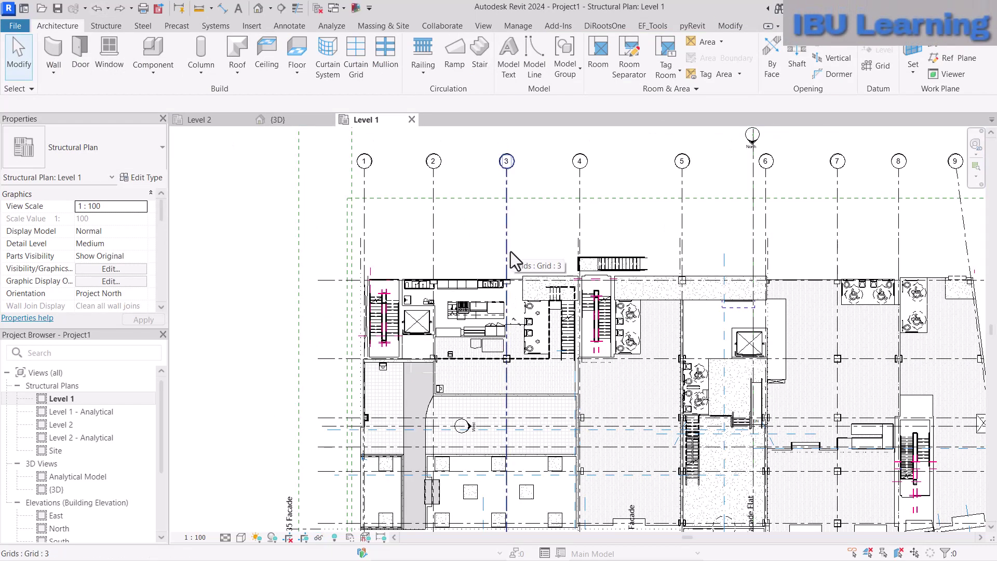
click(510, 251)
key(i)
key(c)
click(507, 254)
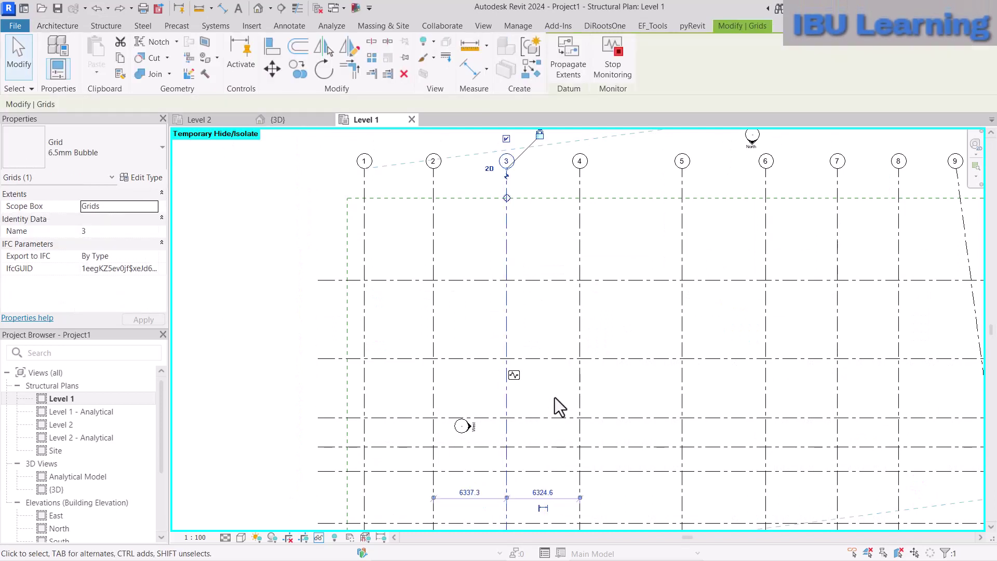
middle_drag(573, 361, 542, 298)
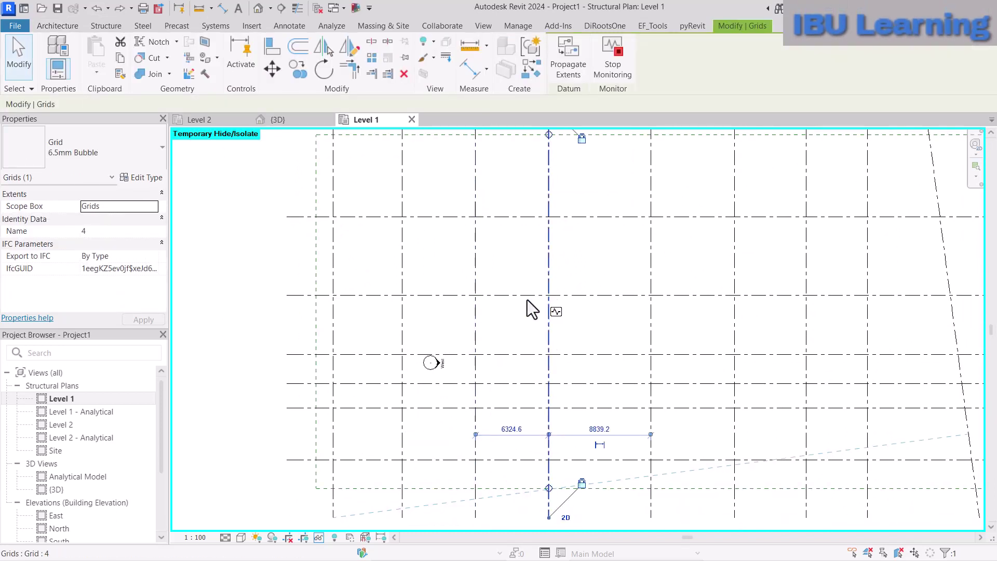
click(475, 327)
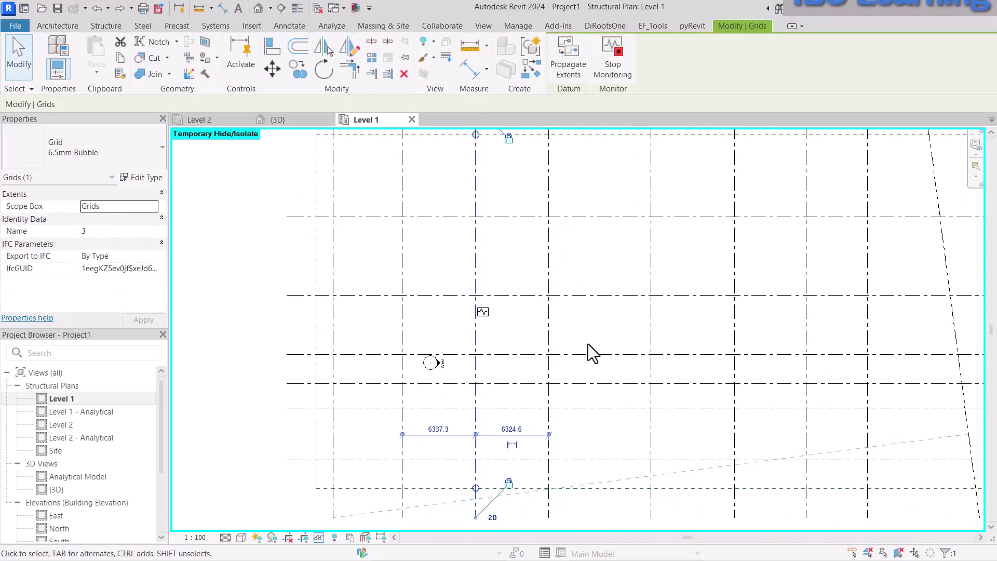
scroll(485, 329, down, 3)
click(477, 171)
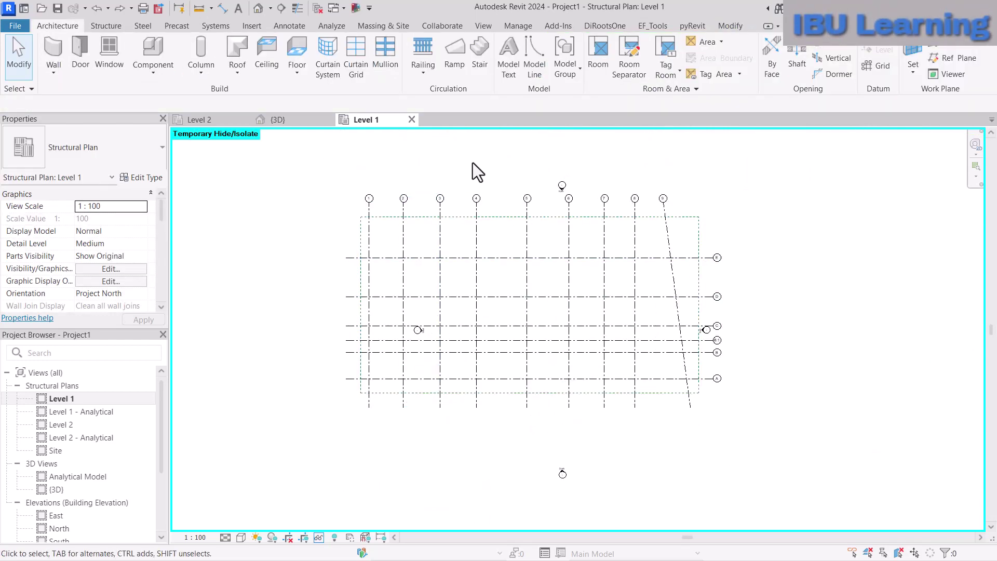
scroll(74, 466, down, 3)
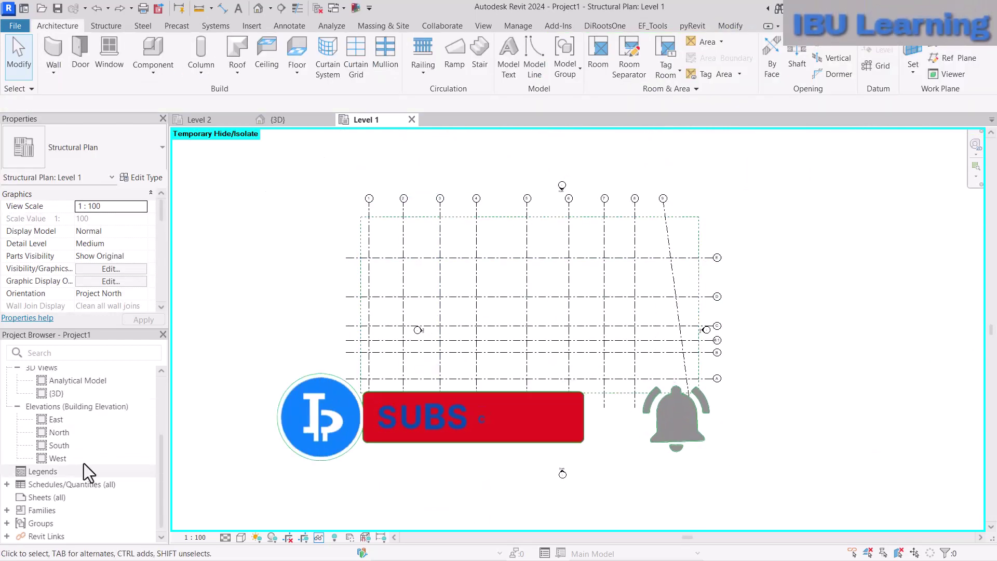
- Open the South elevation and zoom on the linked building's level heads
click(58, 446)
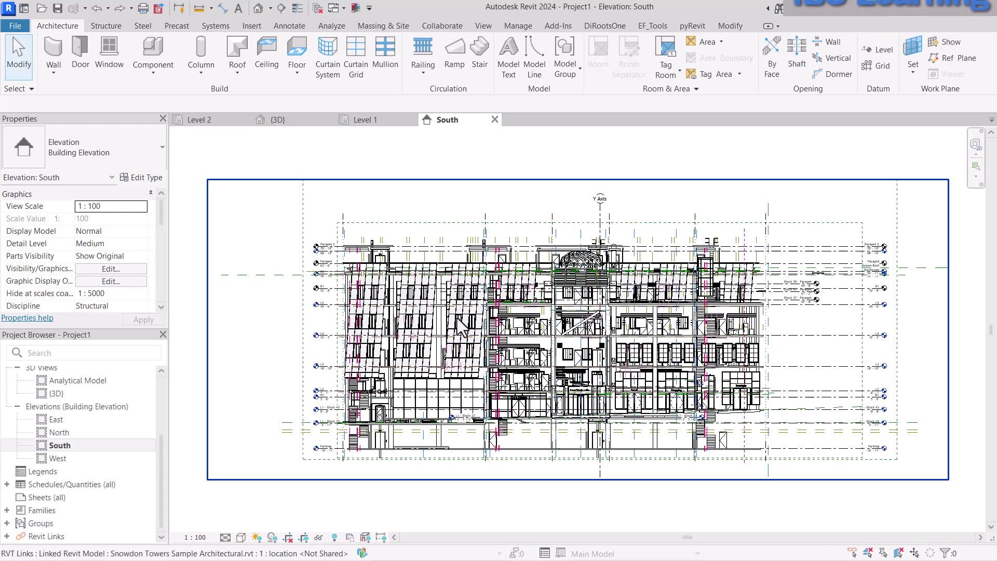
scroll(877, 407, up, 3)
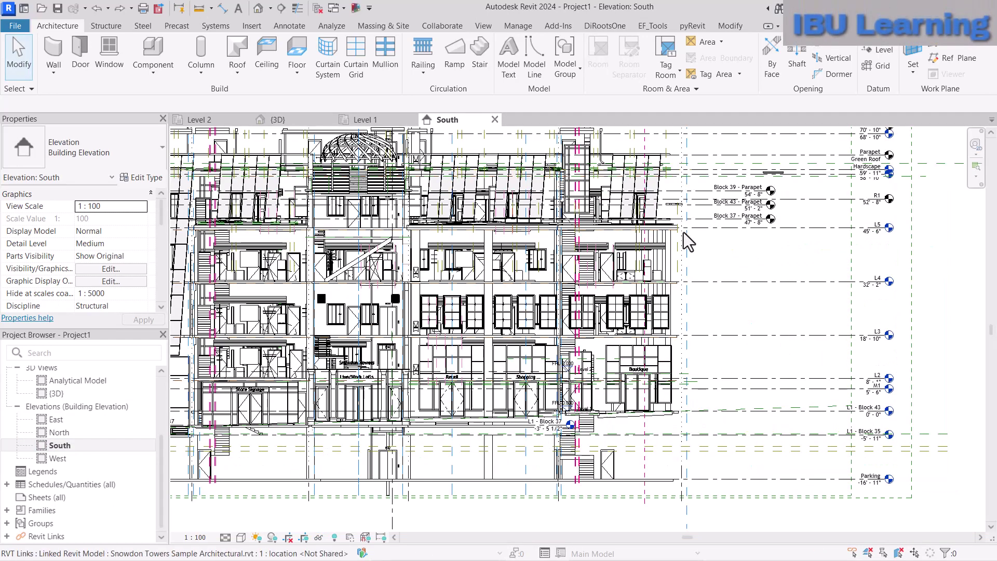
scroll(683, 232, down, 2)
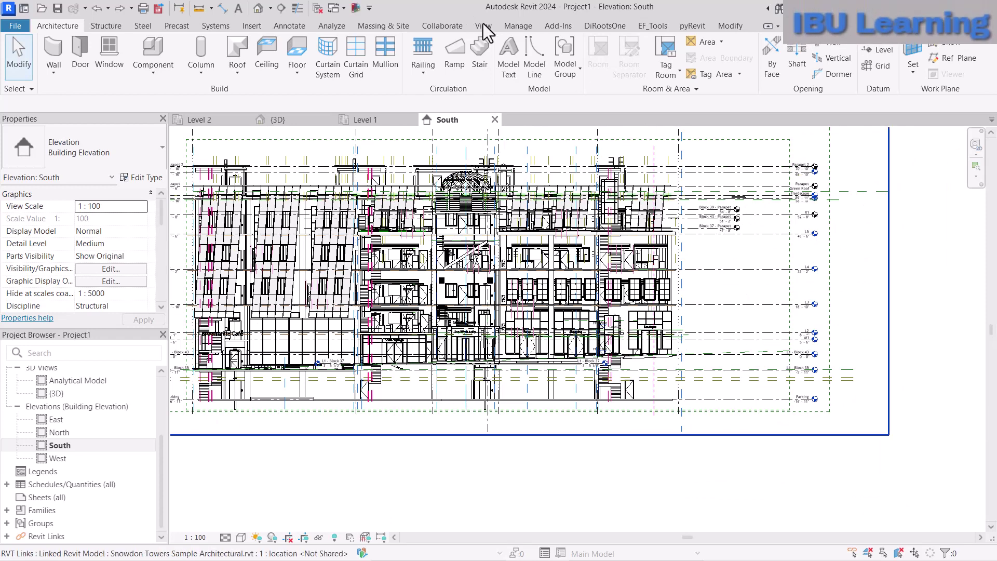
- Start Copy/Monitor on the linked Snowdon Towers model with the Copy tool set to Multiple
click(443, 26)
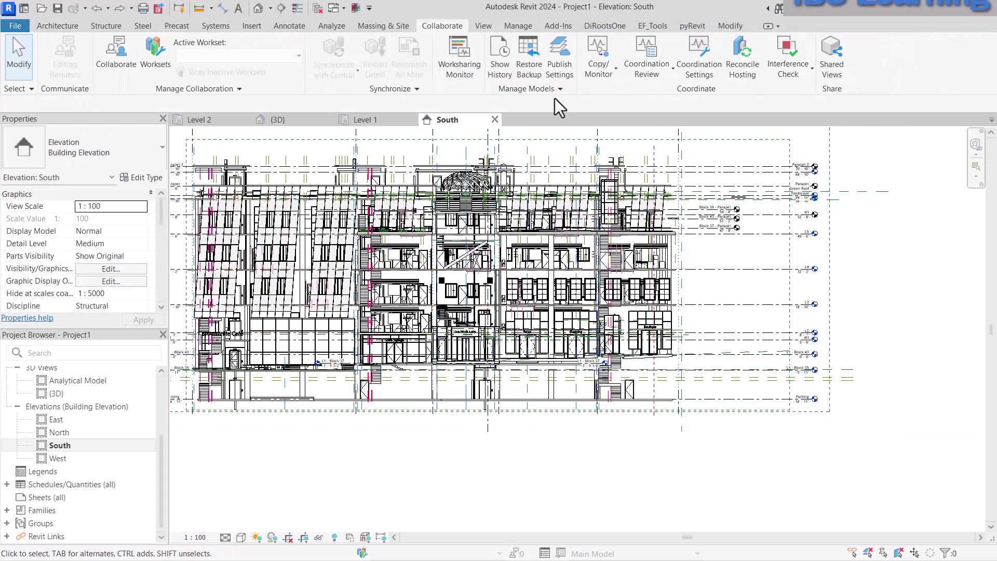
click(603, 50)
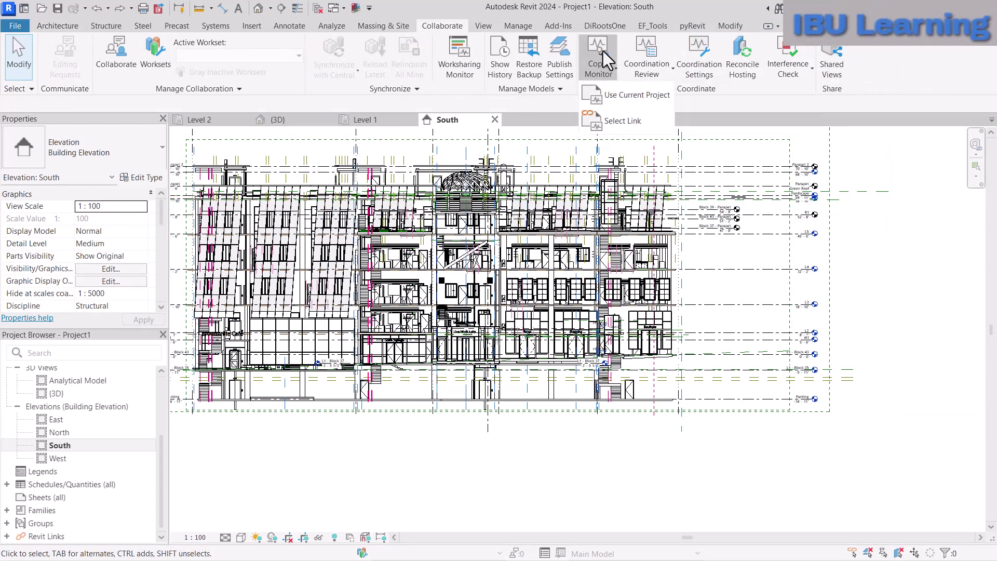
click(612, 122)
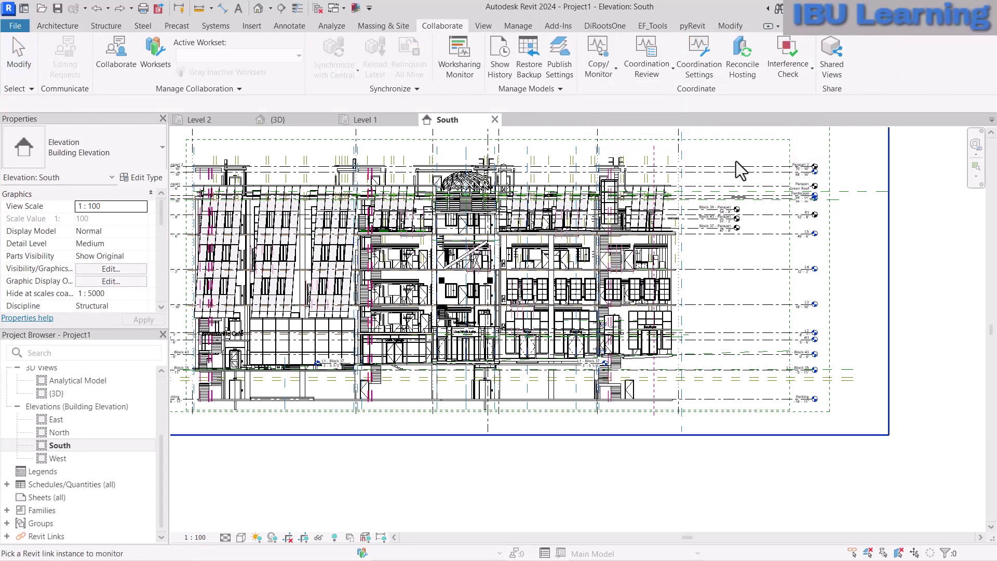
click(743, 230)
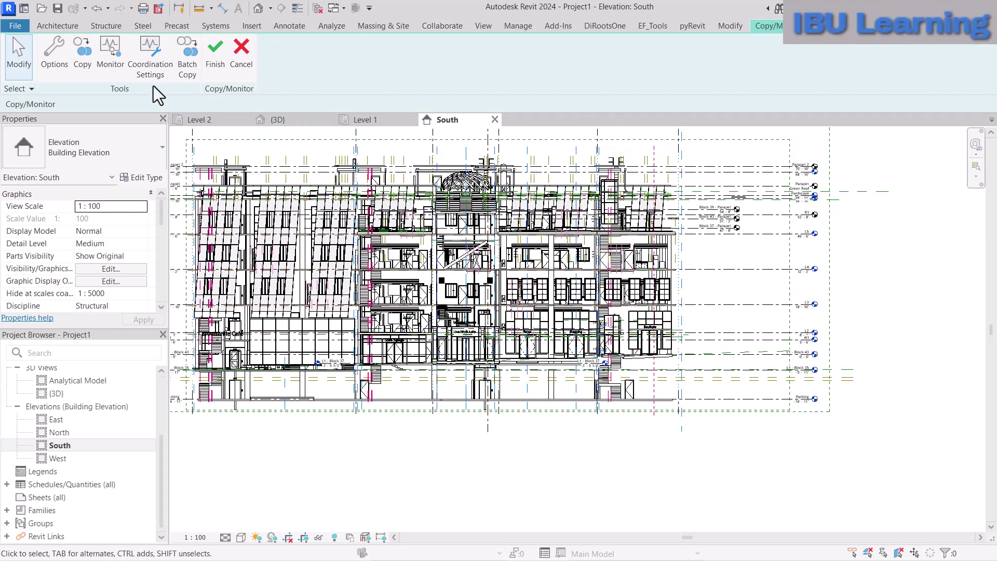
click(85, 49)
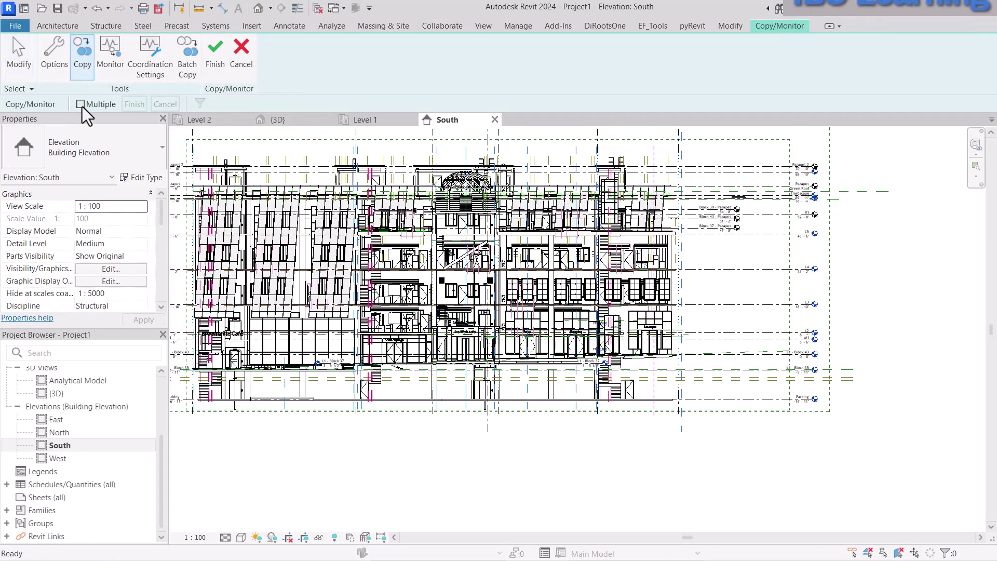
click(81, 104)
- Window-select the linked level heads from the upper parapets down to L1 - Block 35
scroll(758, 197, up, 6)
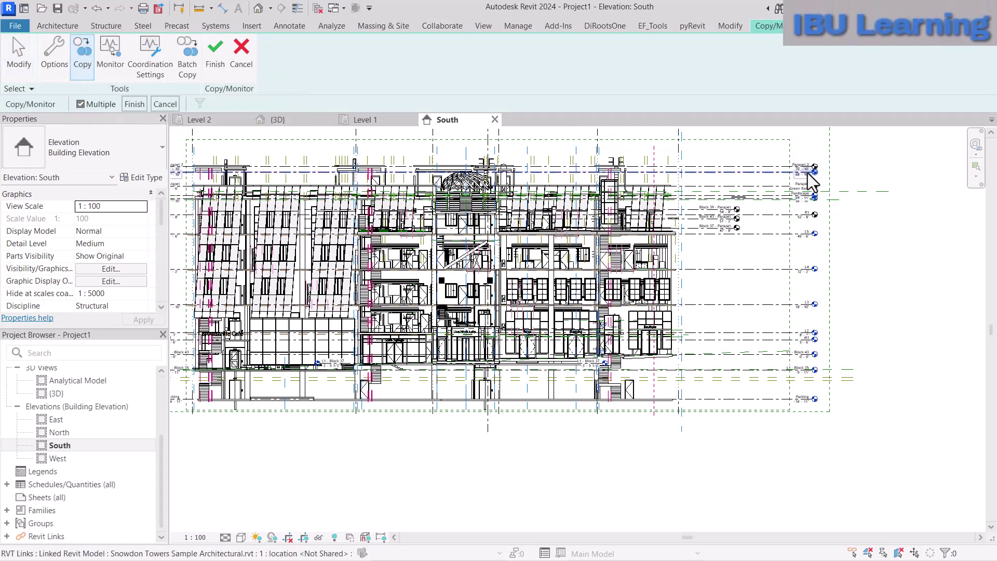
scroll(721, 205, down, 2)
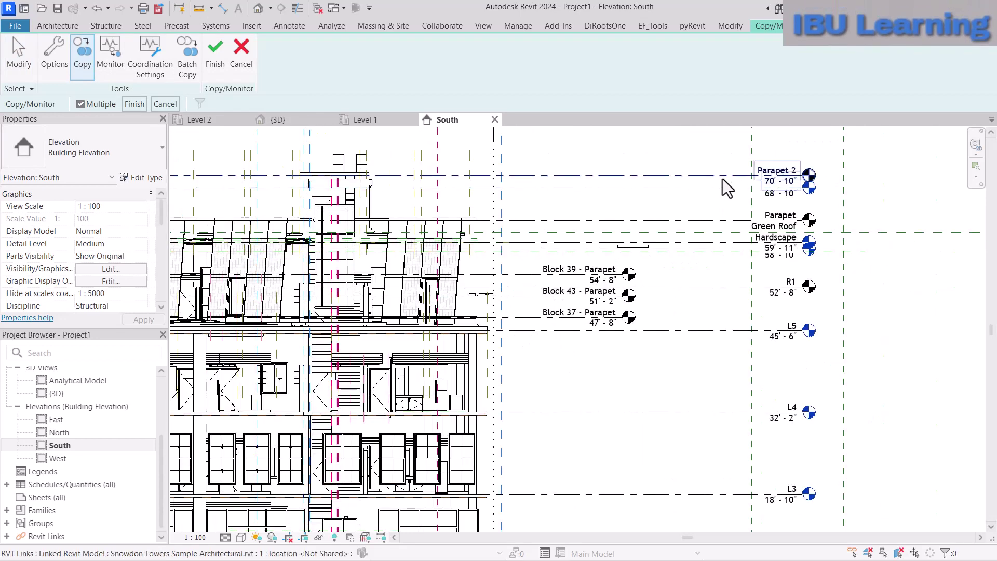
scroll(721, 186, down, 2)
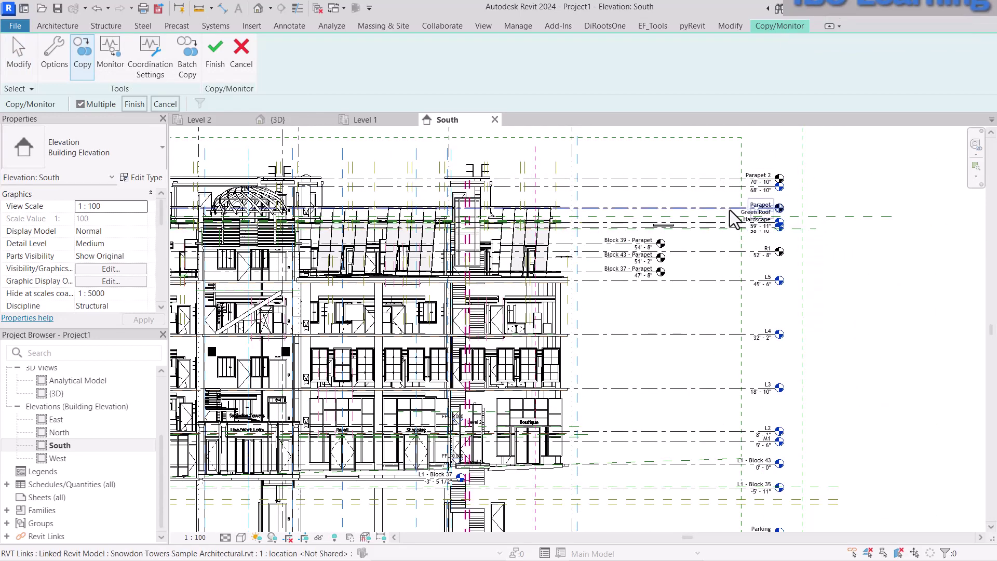
drag(730, 167, 724, 236)
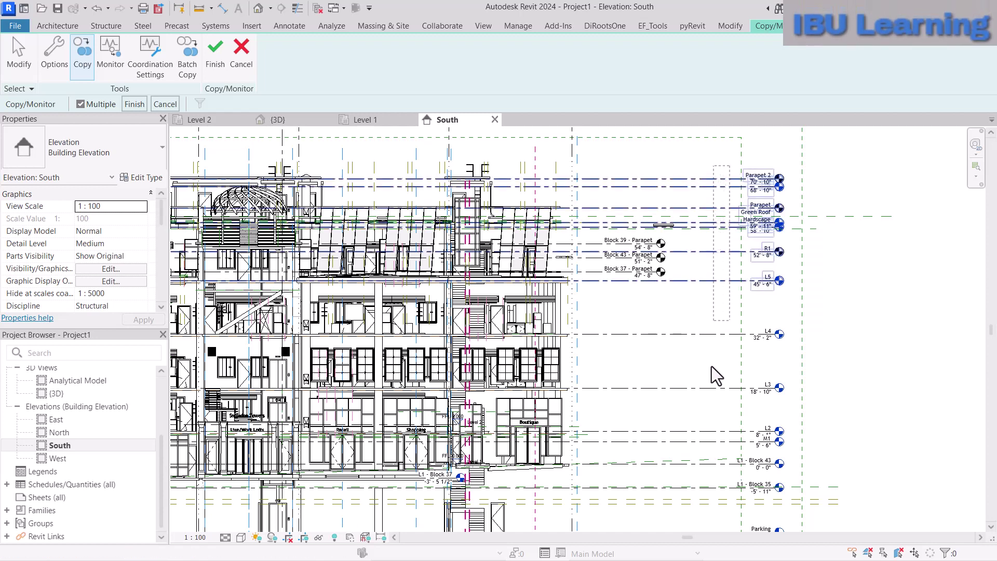
drag(711, 366, 714, 513)
scroll(725, 194, down, 2)
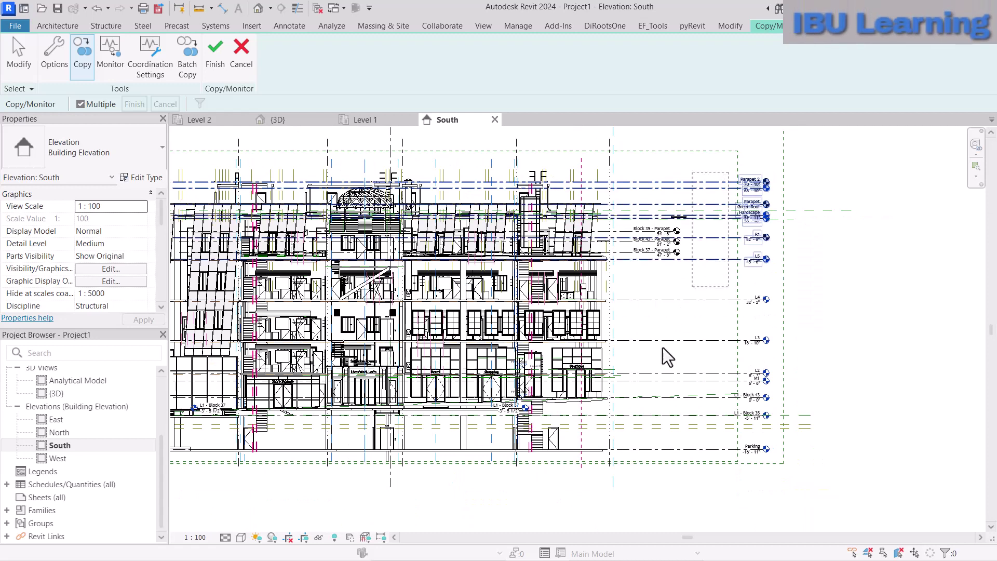
drag(662, 347, 655, 444)
drag(713, 494, 718, 488)
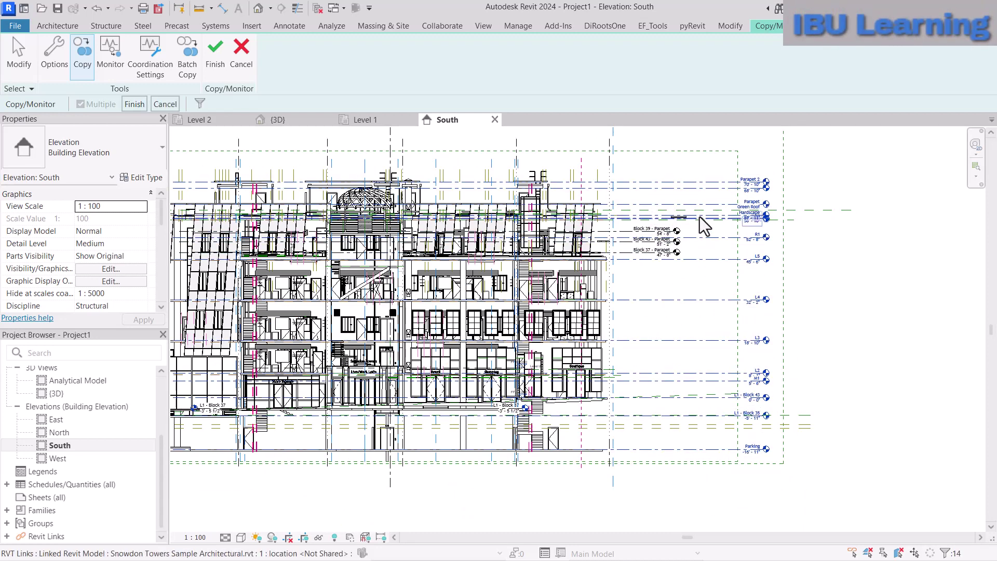
scroll(699, 217, up, 3)
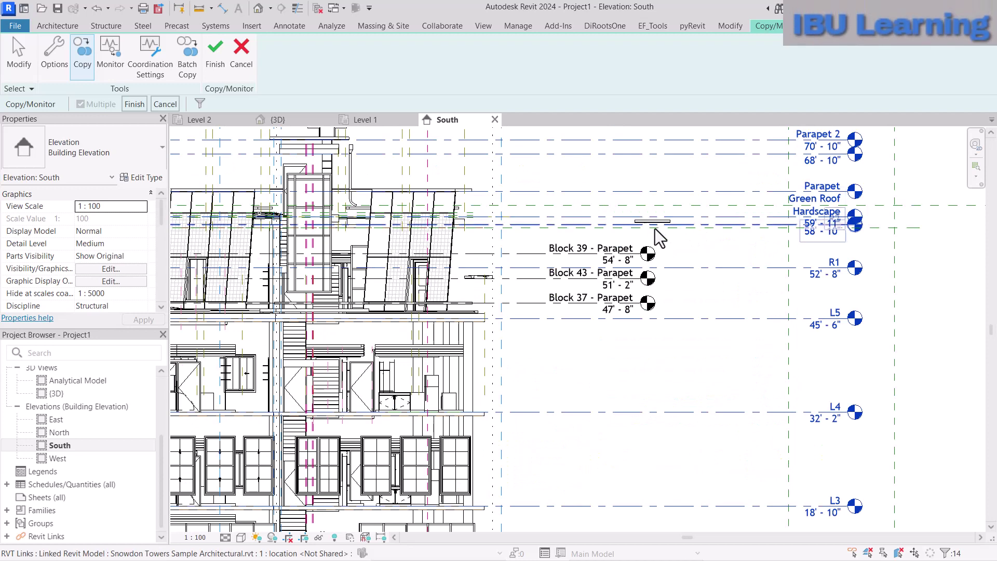
scroll(659, 229, up, 3)
drag(595, 252, 710, 200)
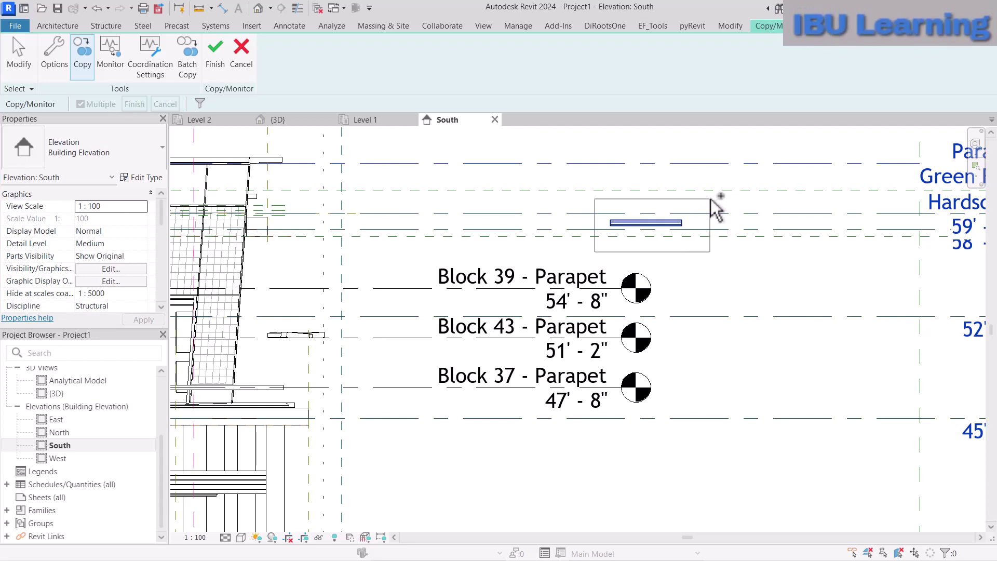
drag(709, 199, 703, 204)
drag(665, 279, 685, 261)
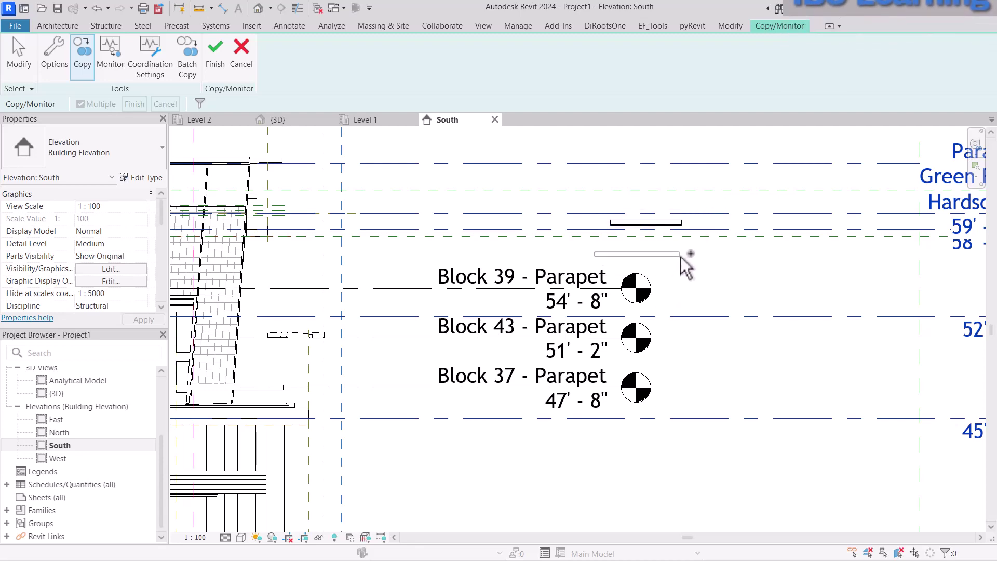
scroll(644, 196, down, 3)
- Add the Block 39, Block 43 and Block 37 parapet levels and zoom out to check the picks
click(529, 244)
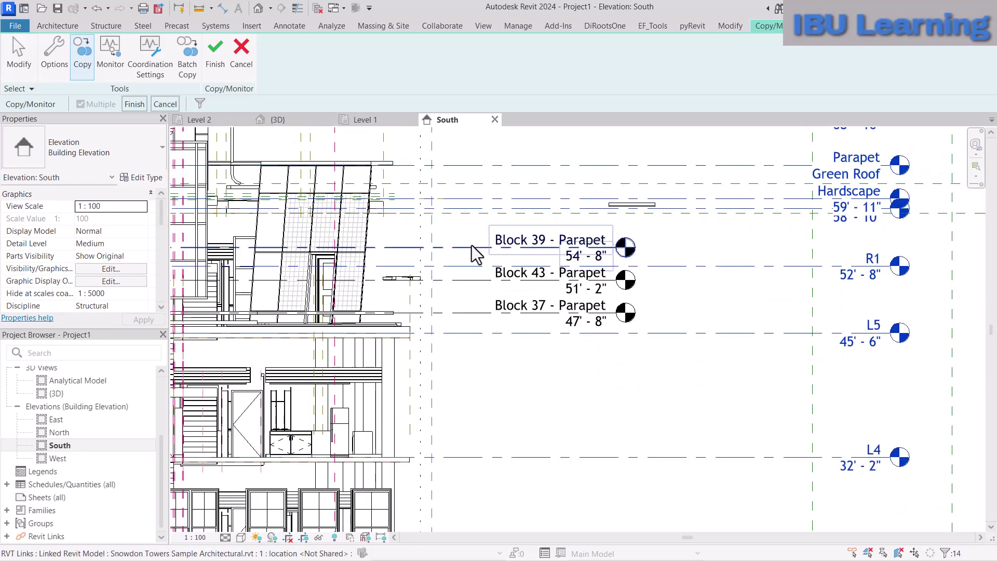
click(494, 281)
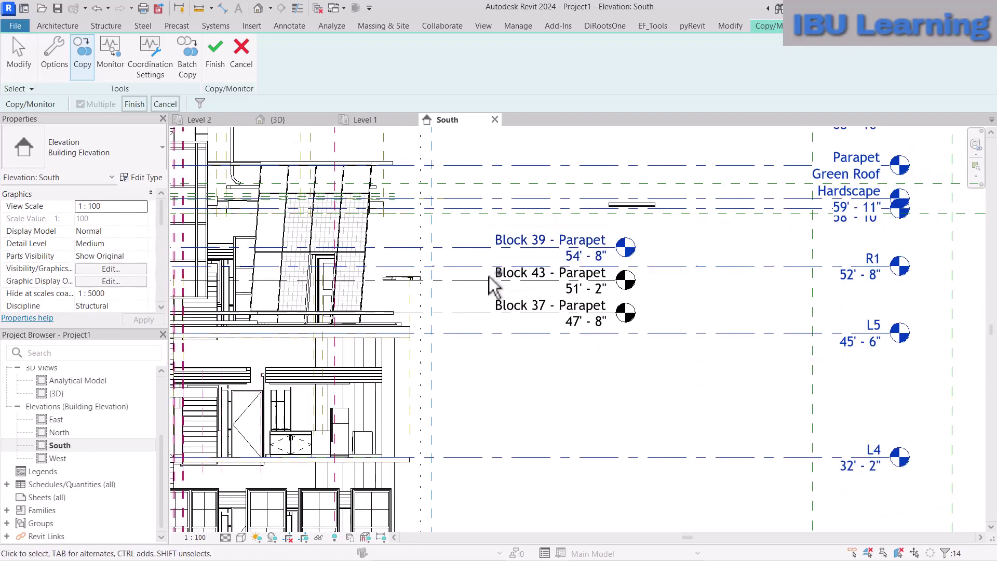
click(476, 315)
scroll(716, 246, down, 2)
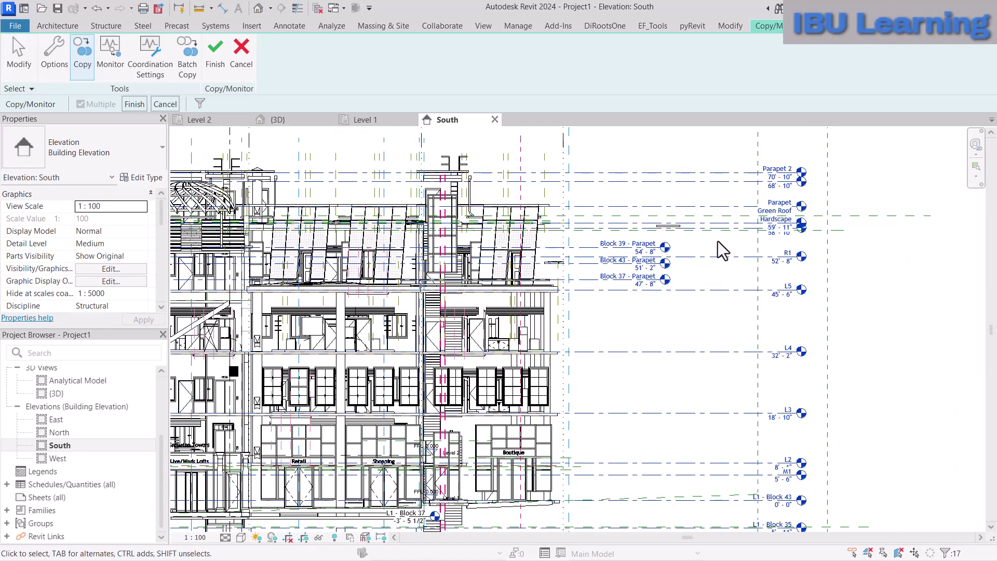
scroll(759, 202, down, 2)
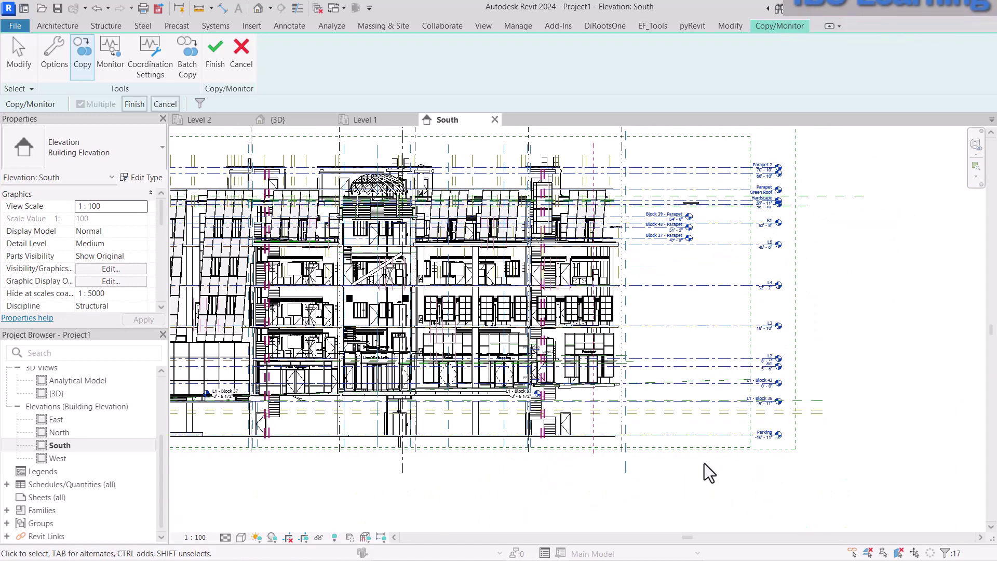
scroll(831, 363, down, 2)
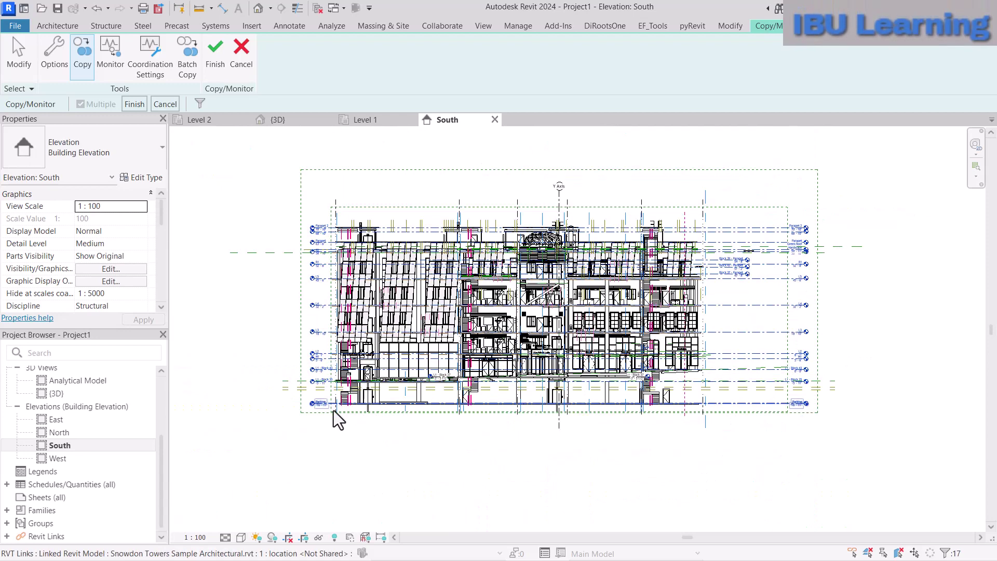
scroll(329, 386, up, 3)
scroll(235, 396, down, 2)
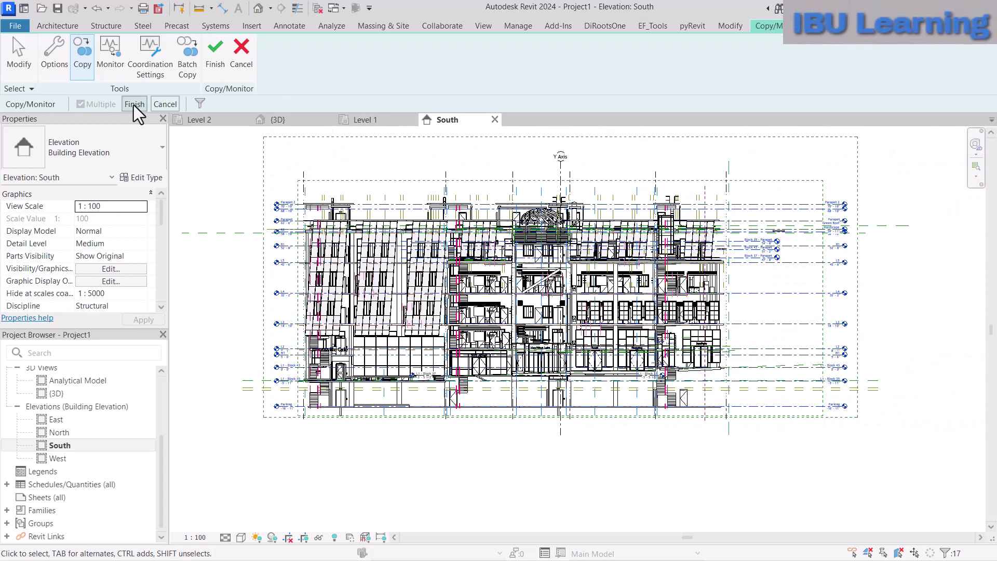
- Copy the chosen levels into the project and exit Copy/Monitor
click(222, 52)
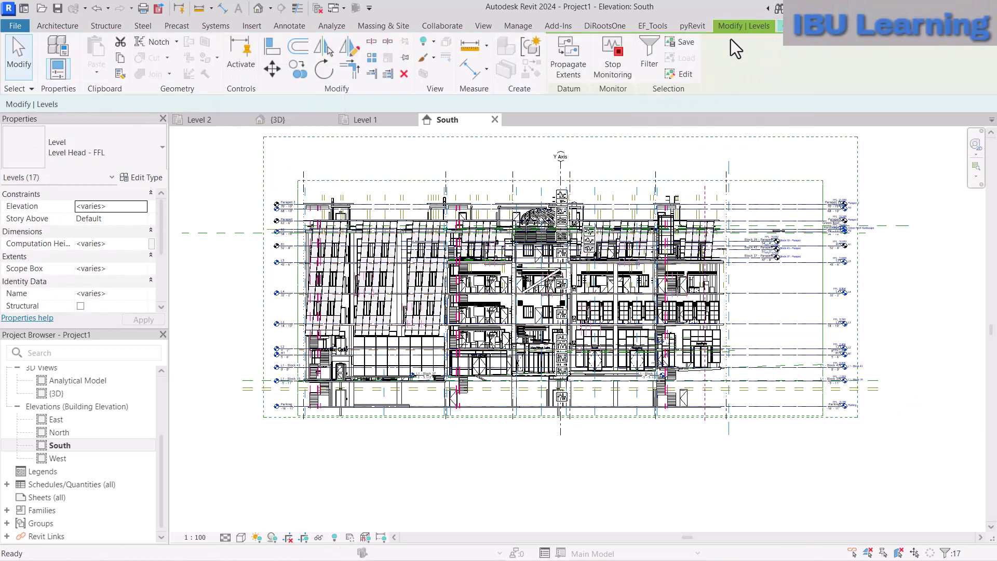
click(792, 25)
click(241, 55)
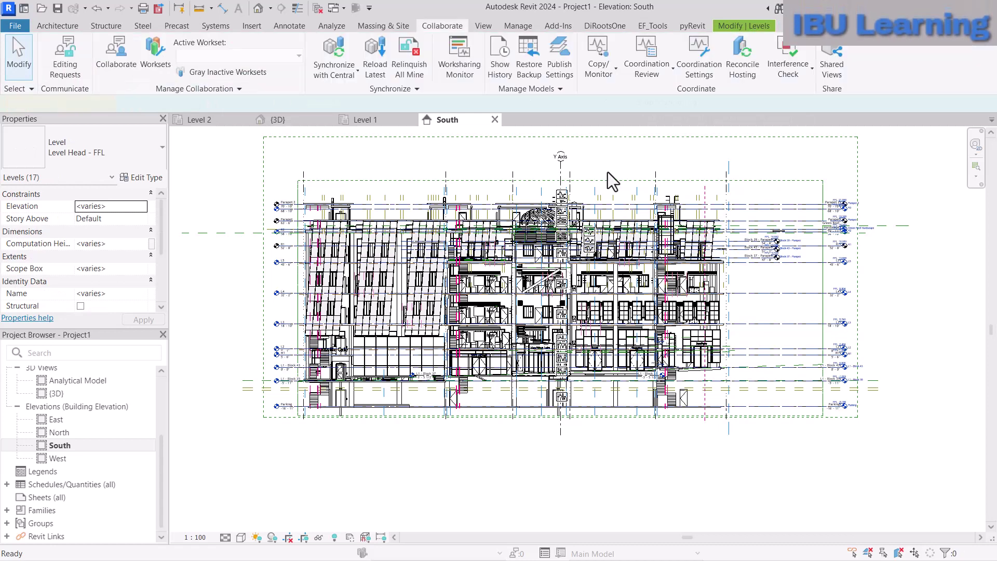
- Temporarily hide the linked model with HH and crossing-select the 18 copied levels to check them
click(566, 157)
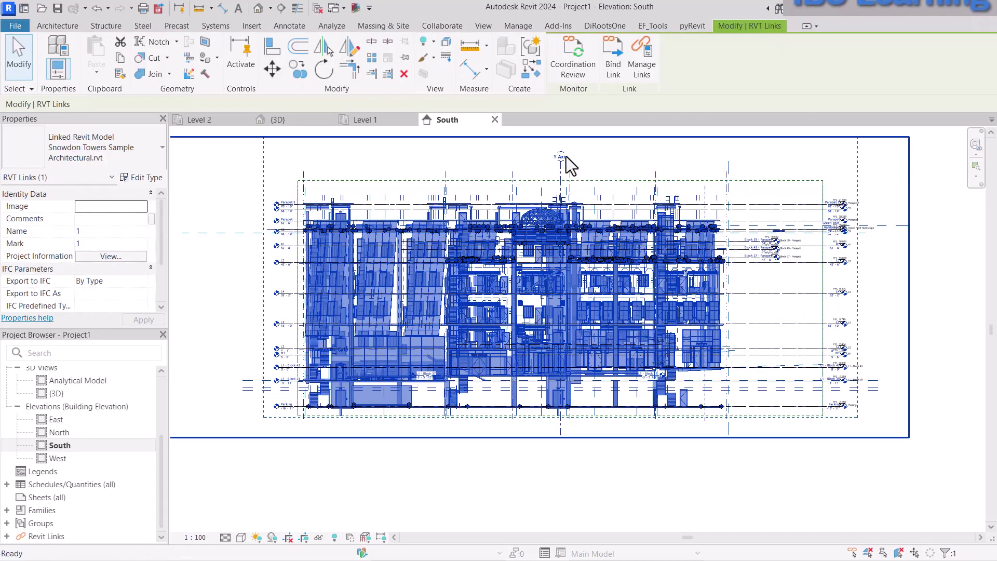
key(h)
key(h)
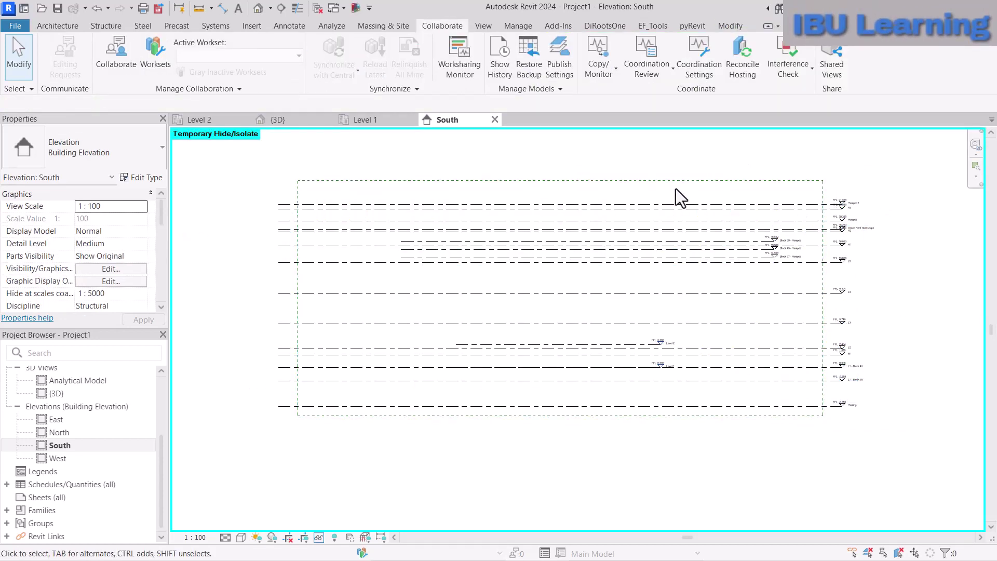
drag(676, 188, 578, 407)
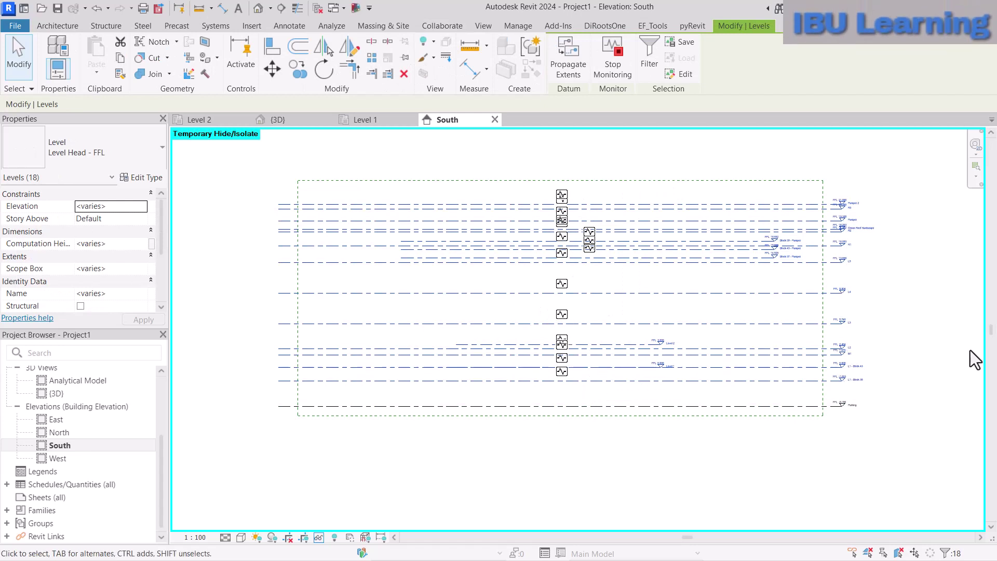
click(883, 257)
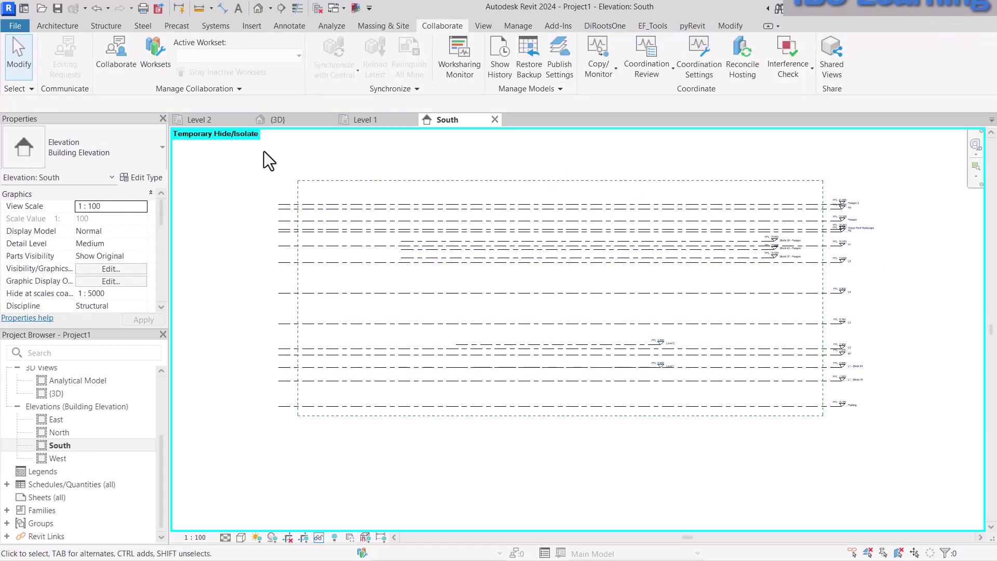
mouse_move(472, 152)
middle_down()
mouse_move(474, 163)
mouse_move(468, 155)
middle_up()
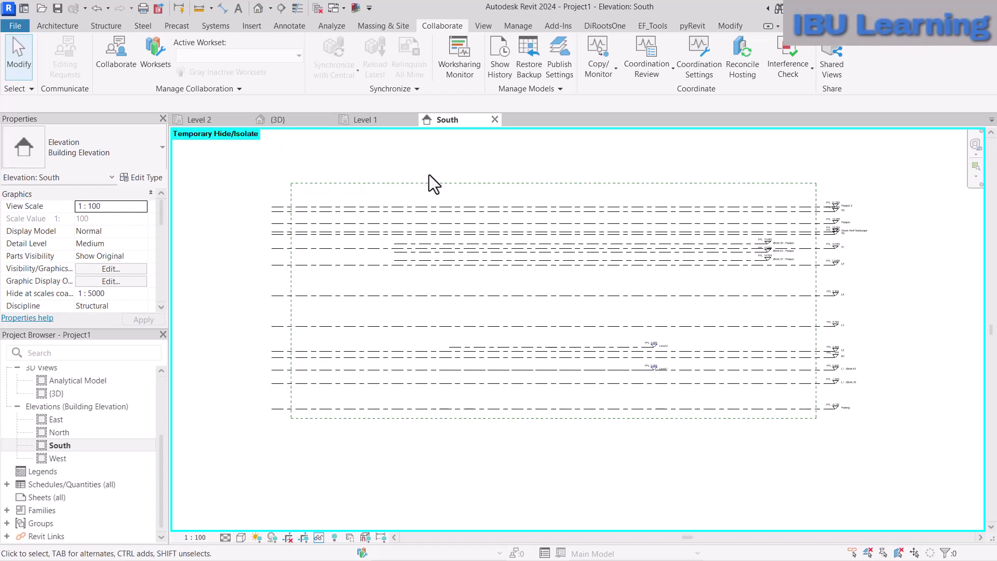
- Save the structural project as Project1.rvt
key(ctrl+s)
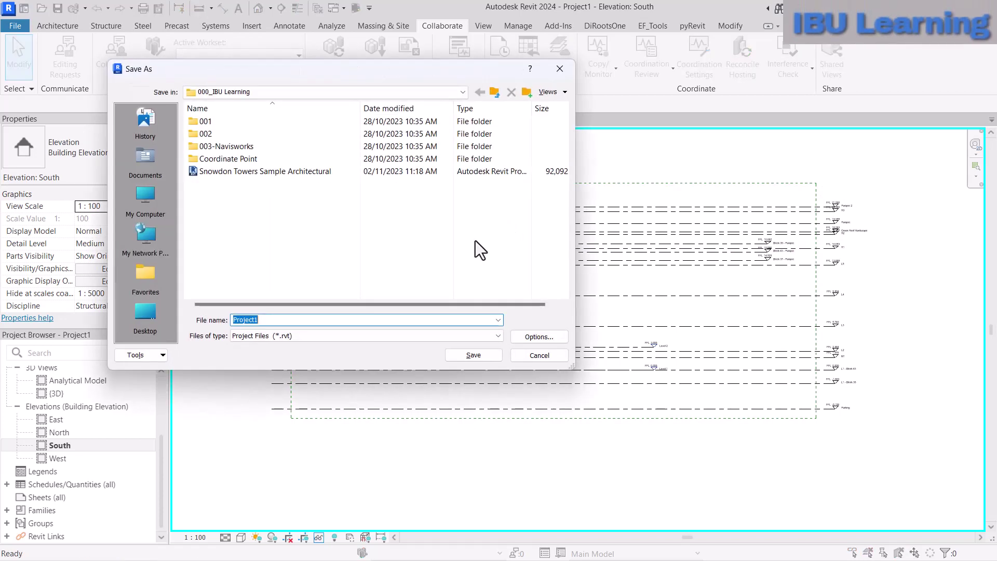
click(493, 358)
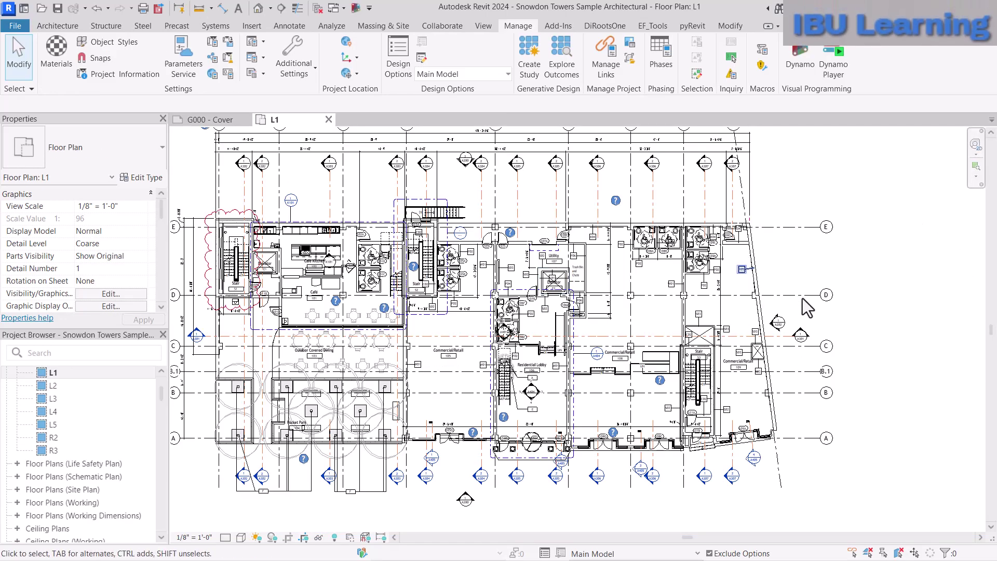
- Set grid 2's temporary dimension to grid 3 to 18' and accept the joined-elements warning
scroll(794, 296, down, 3)
scroll(488, 257, up, 5)
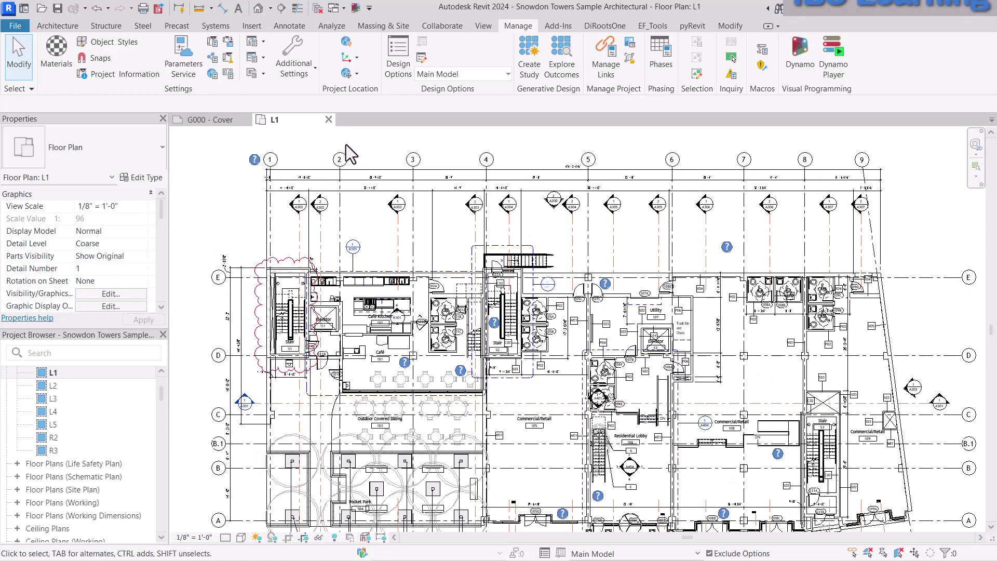
scroll(345, 148, up, 3)
click(336, 260)
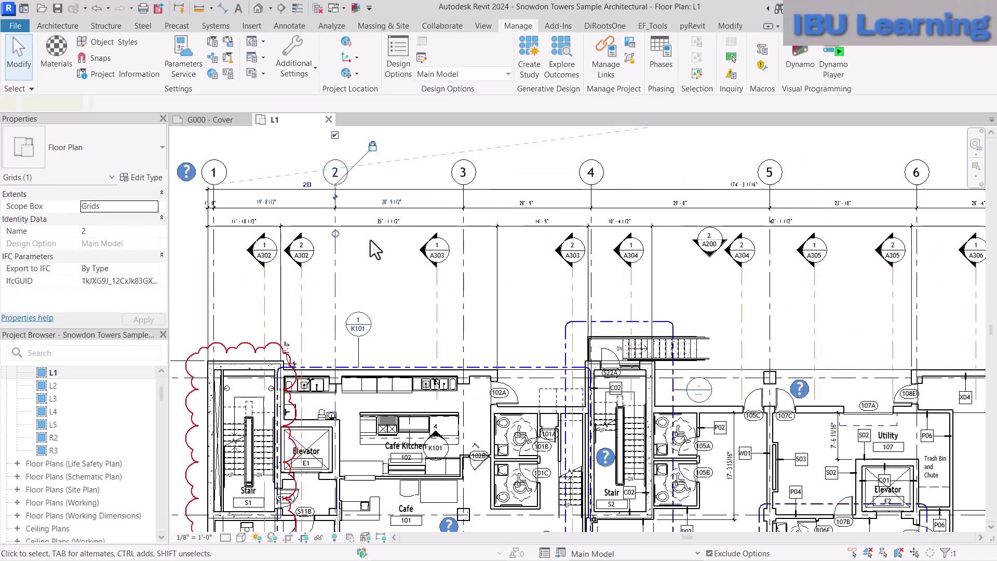
scroll(322, 259, up, 3)
middle_drag(321, 273, 538, 281)
scroll(554, 231, up, 2)
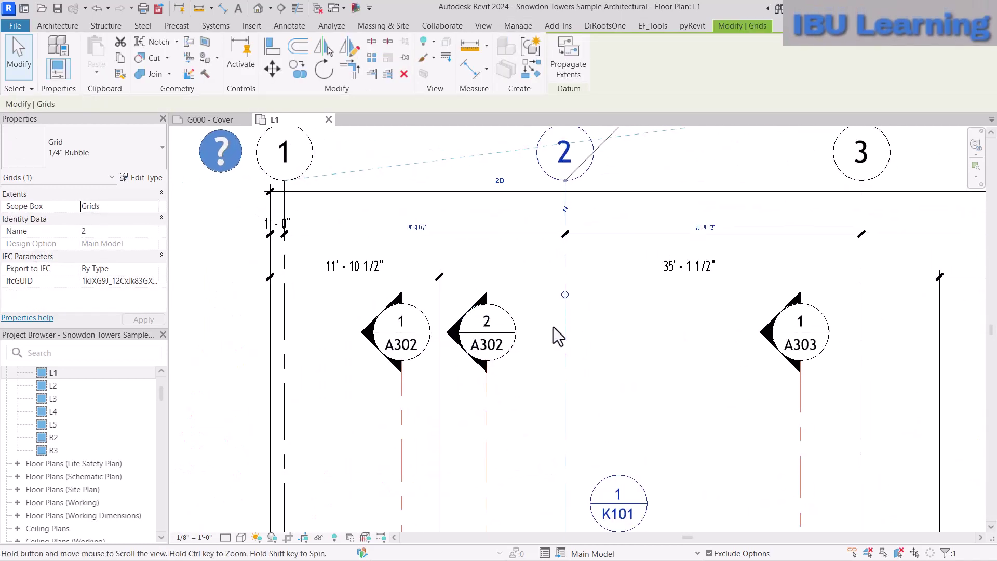
middle_drag(553, 326, 526, 335)
click(617, 246)
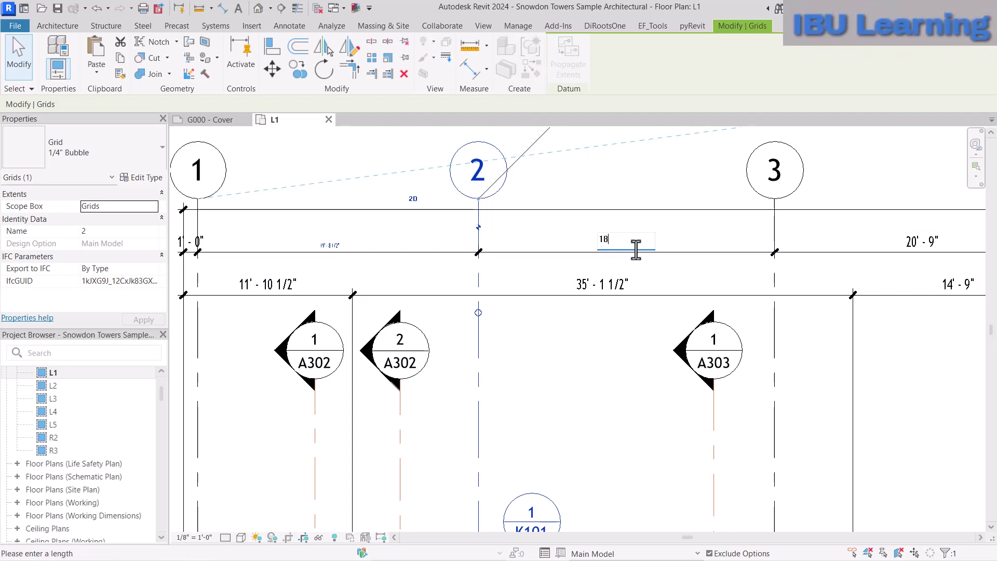
text(18)
key(Return)
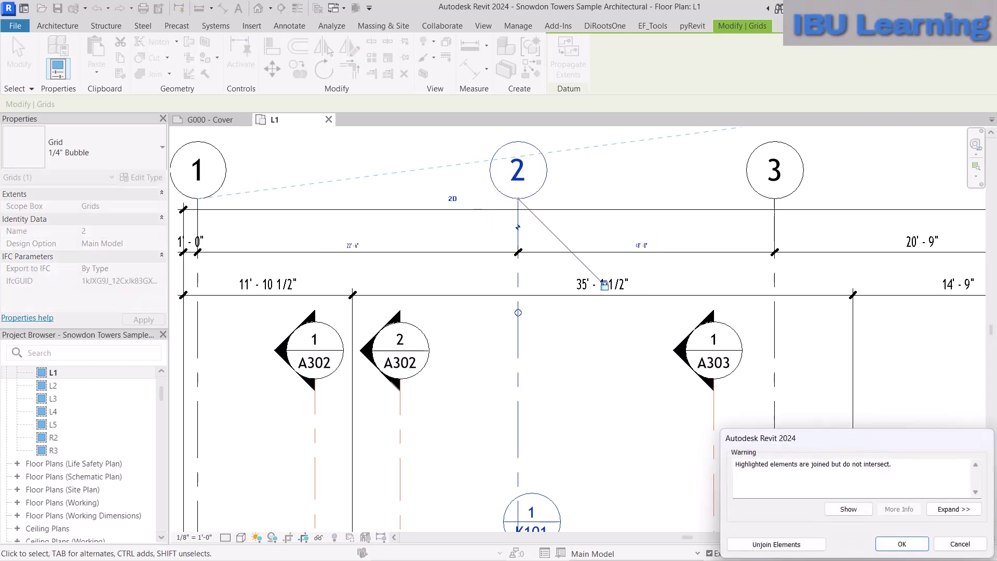
click(889, 544)
key(Escape)
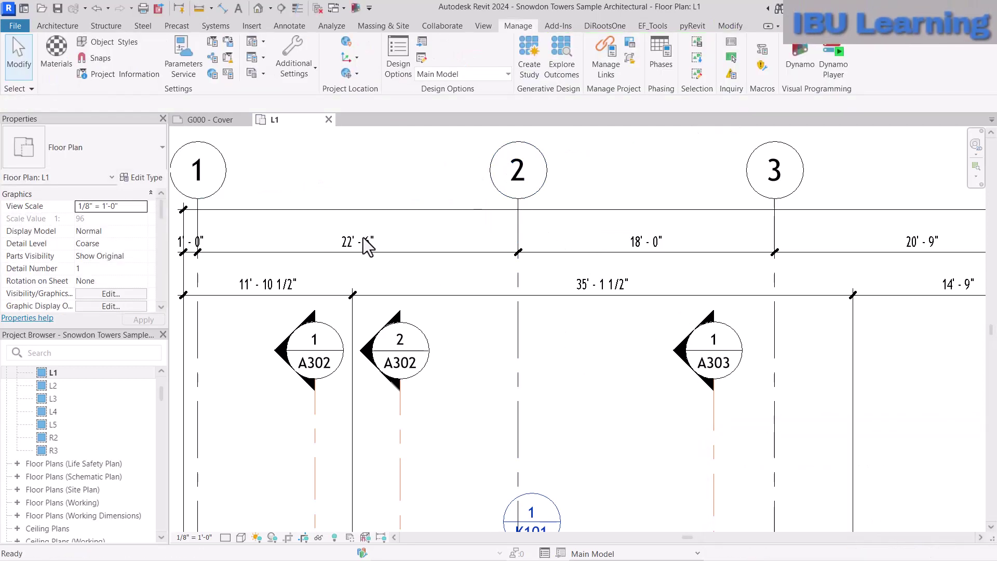
- Select the longitudinal section line in the L1 plan
scroll(525, 211, down, 5)
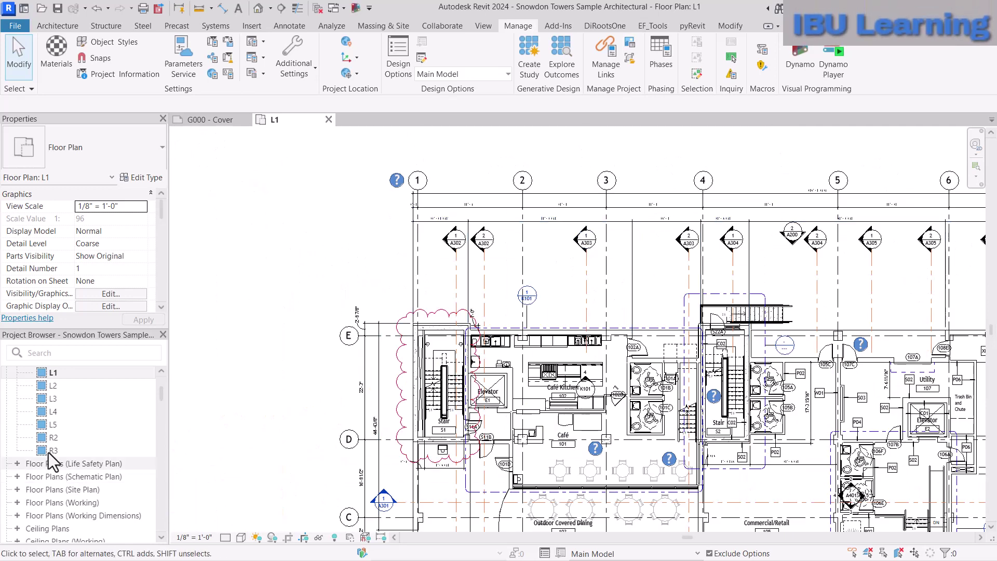
scroll(76, 483, down, 7)
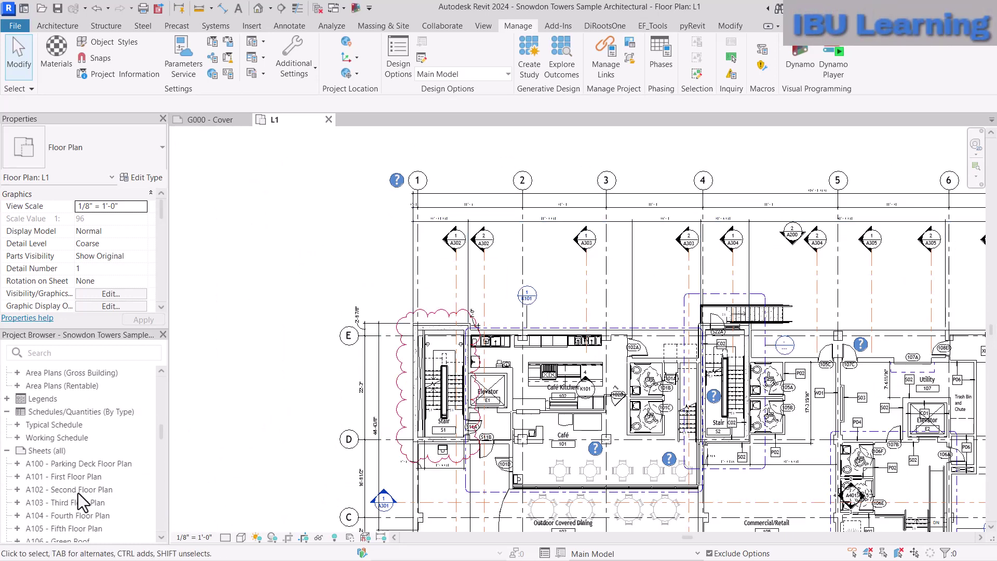
drag(163, 428, 146, 379)
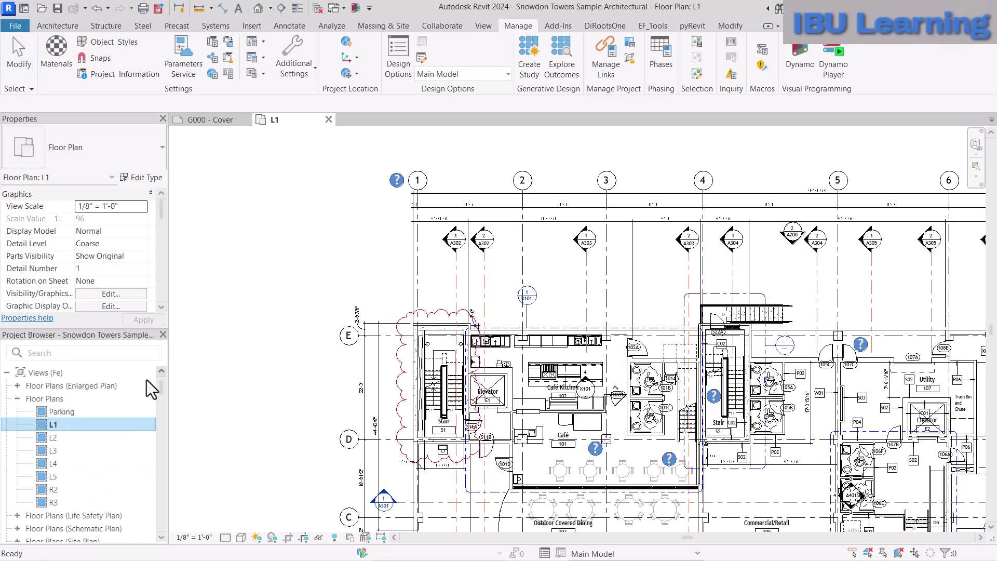
scroll(483, 416, down, 2)
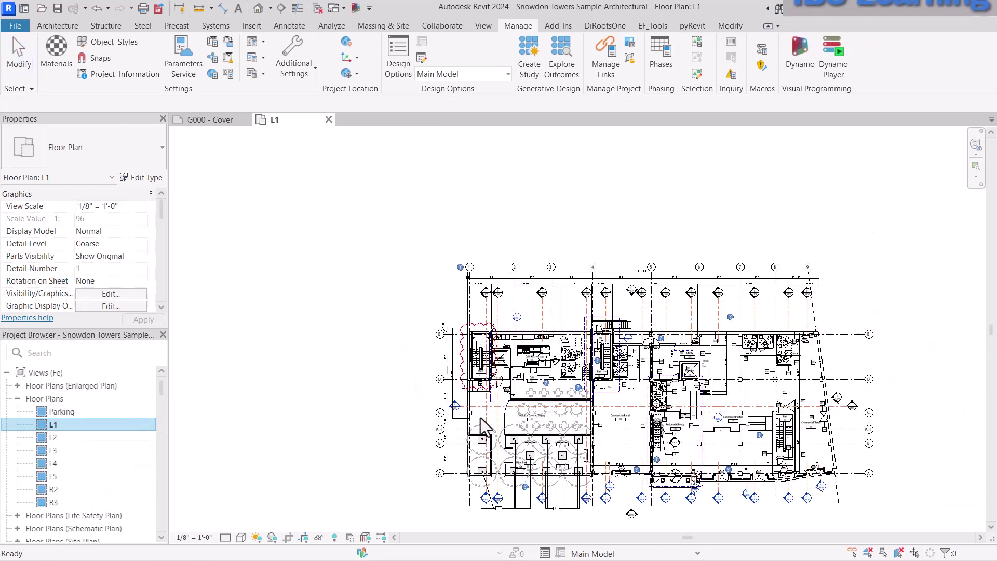
scroll(486, 415, up, 2)
click(479, 399)
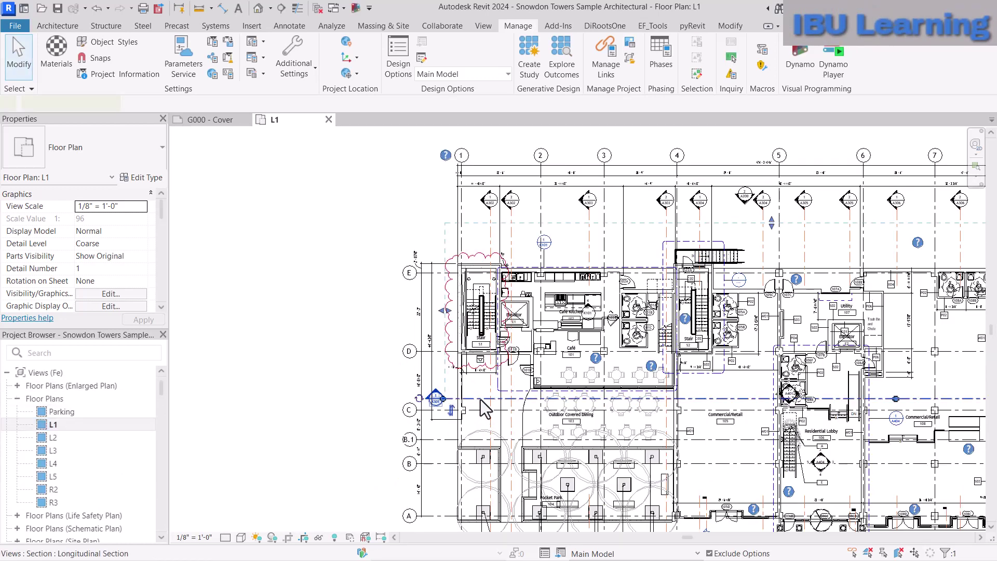
- Open the Longitudinal Section view showing the level tags and grid heads
right_click(481, 398)
click(529, 102)
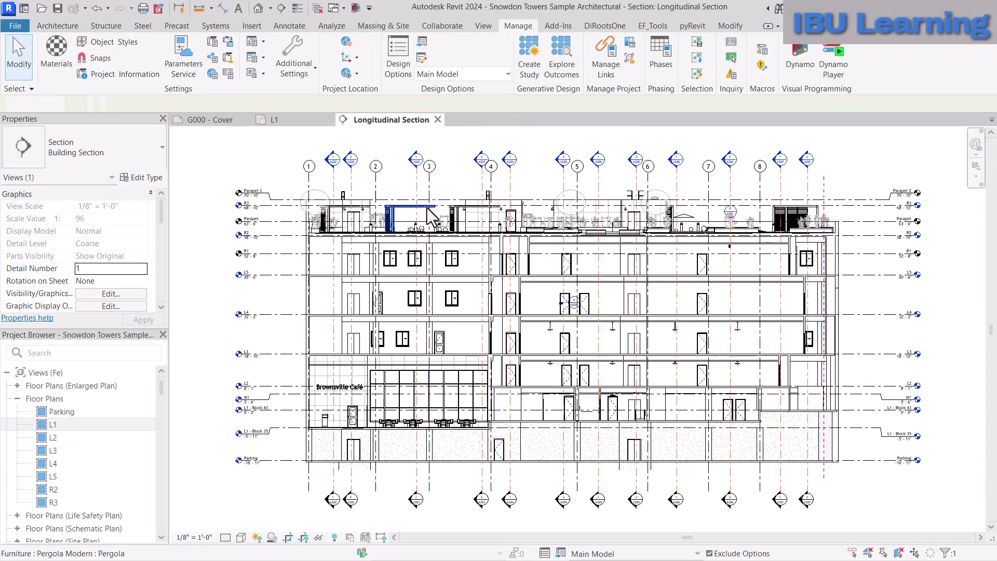
scroll(286, 218, up, 5)
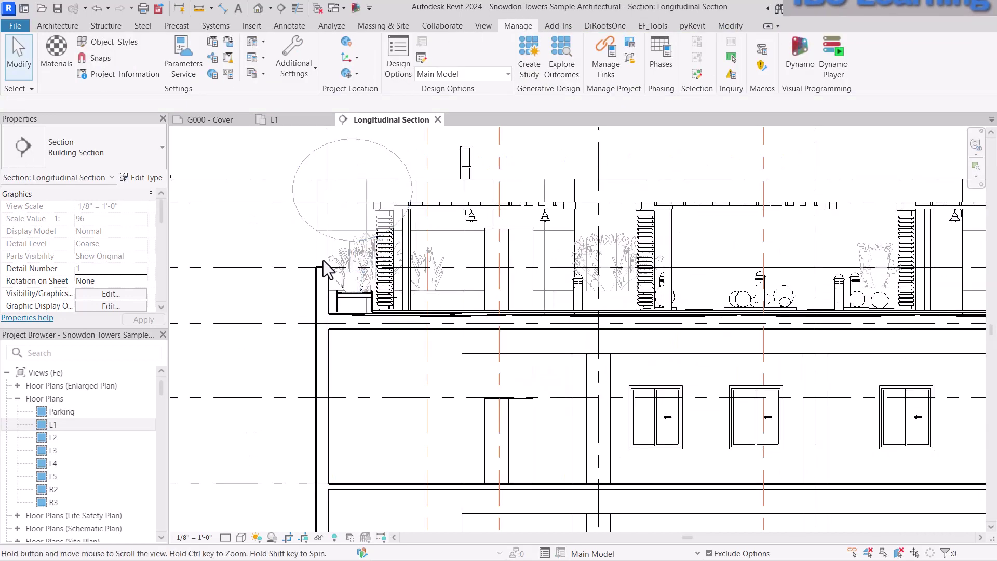
middle_drag(323, 267, 535, 378)
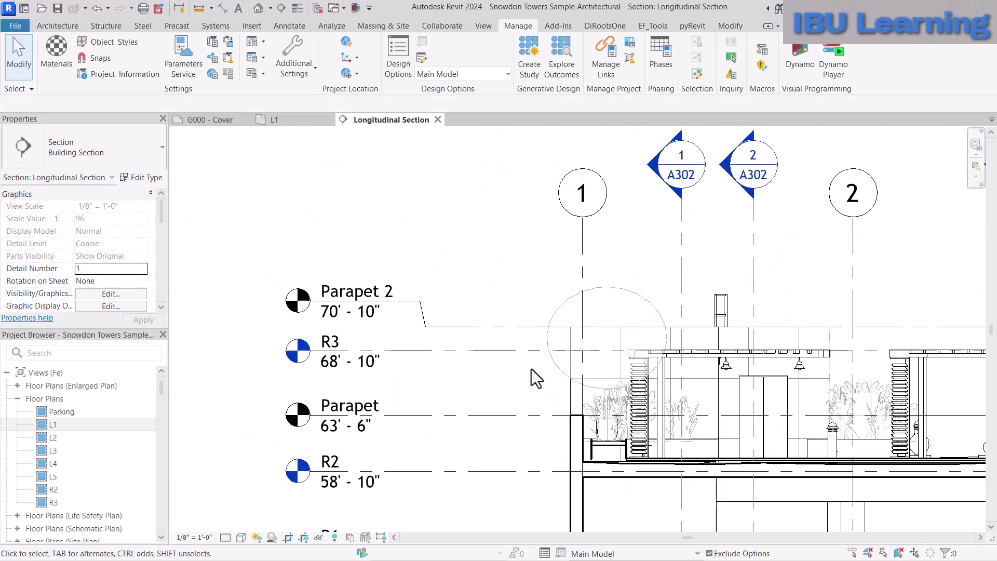
- Change the Parapet 2 level elevation to 72' - 0"
click(518, 316)
click(339, 310)
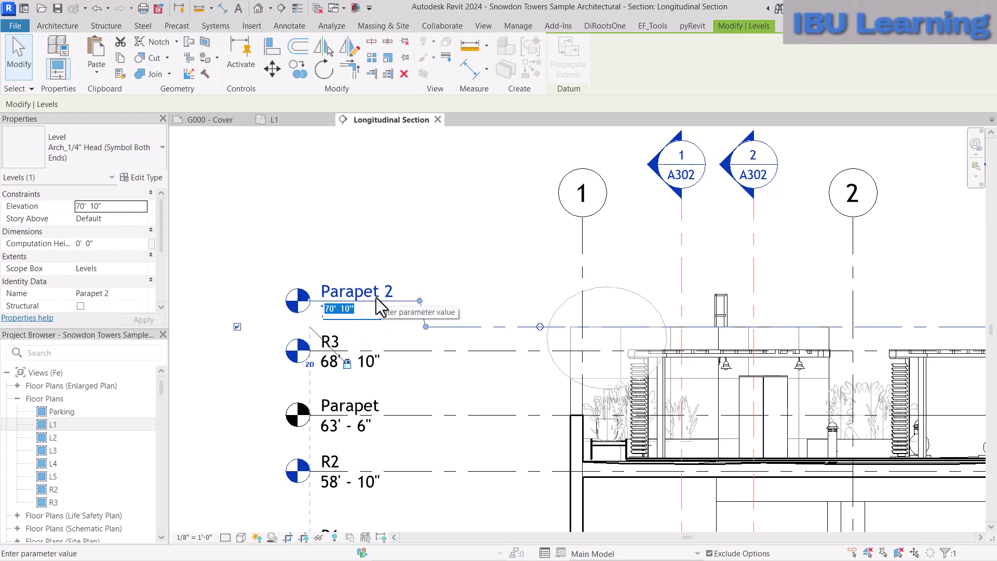
text(72)
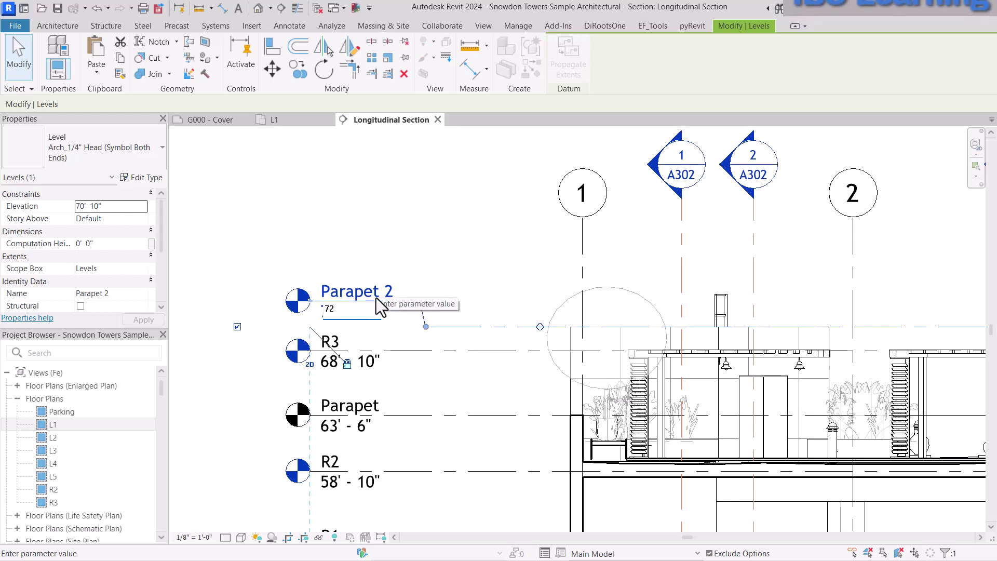
text(')
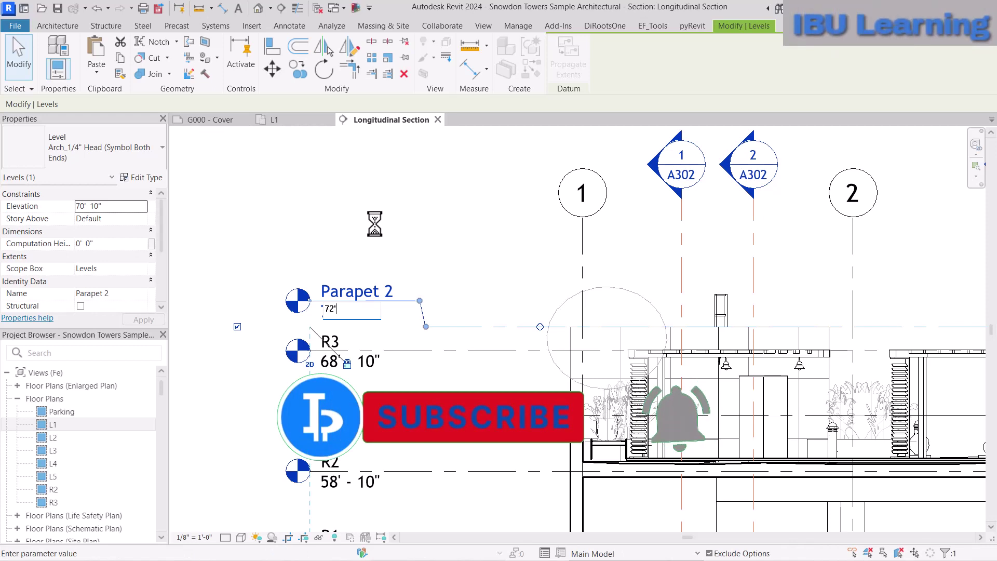
key(Return)
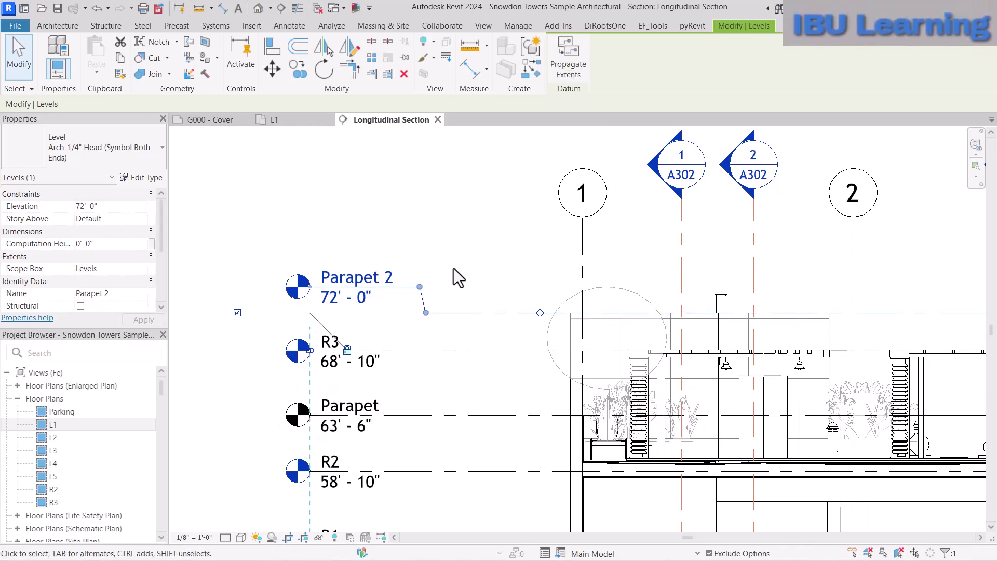
scroll(401, 240, down, 4)
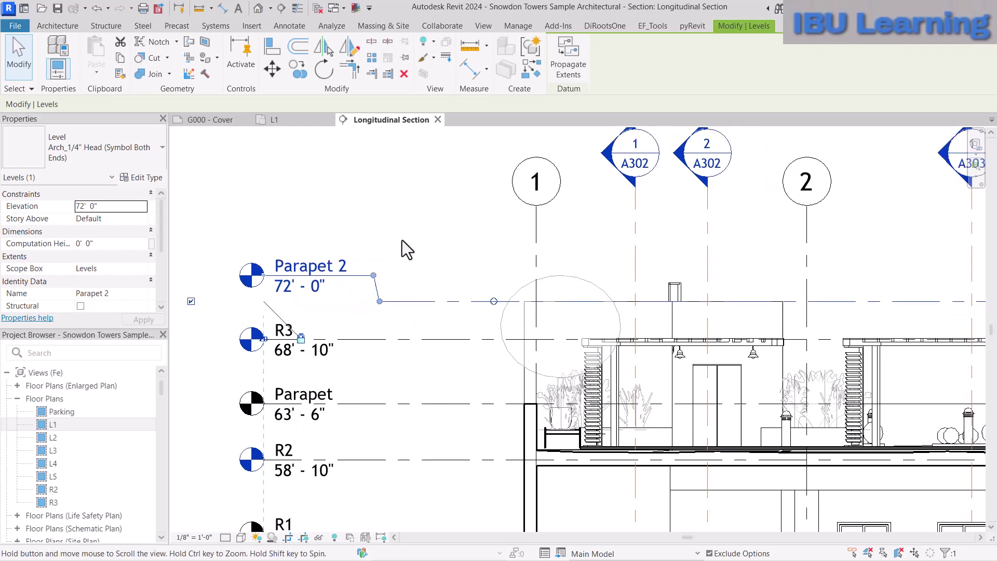
key(Escape)
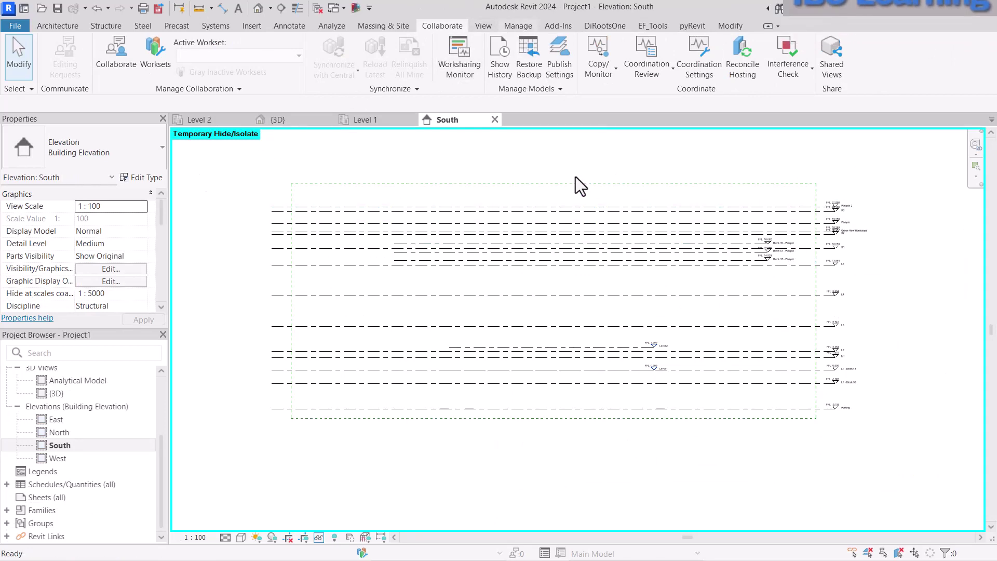
- Review the Snowdon Towers link in Manage Links, then select it to confirm it is visible again
click(518, 26)
click(606, 54)
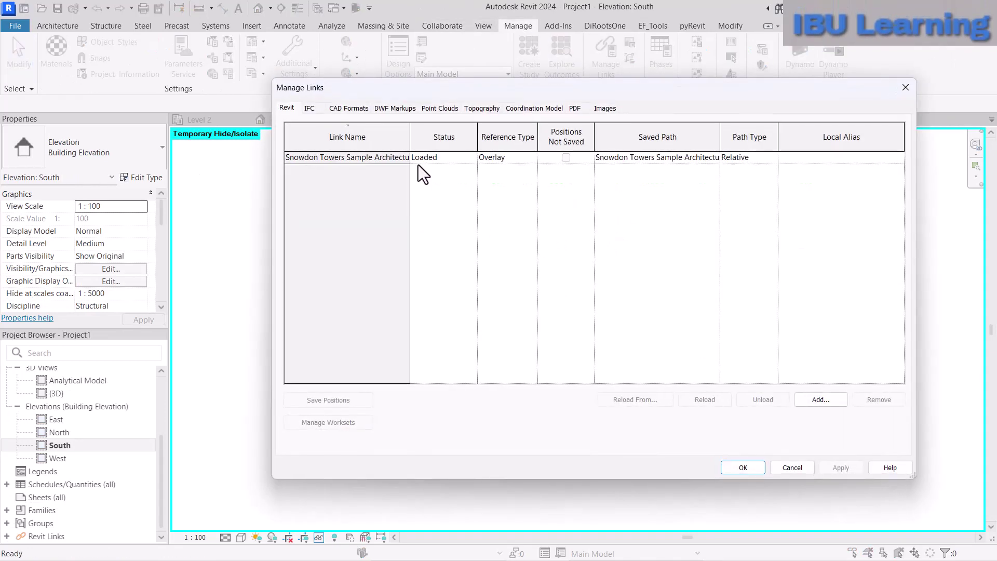
drag(503, 88, 429, 113)
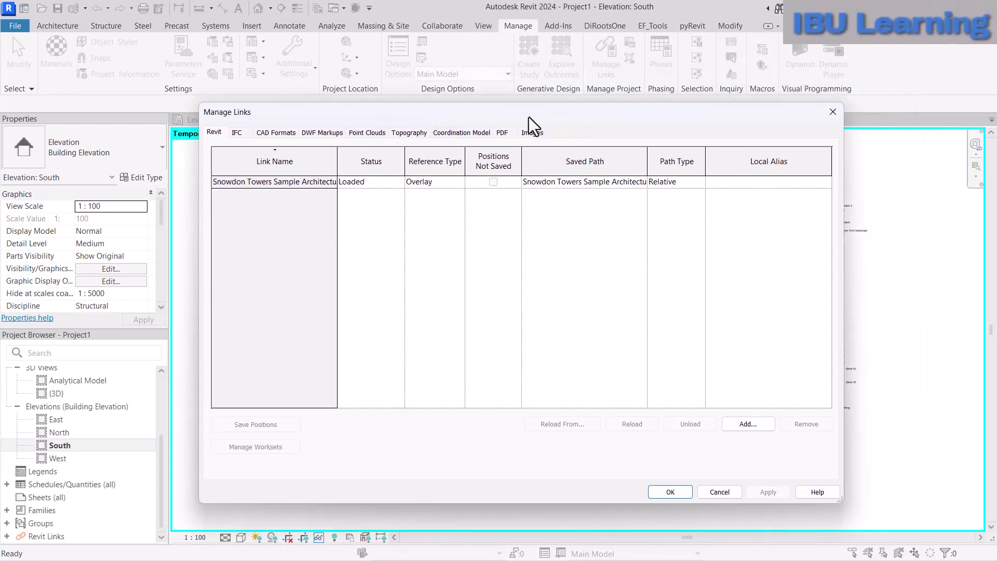
double_click(338, 160)
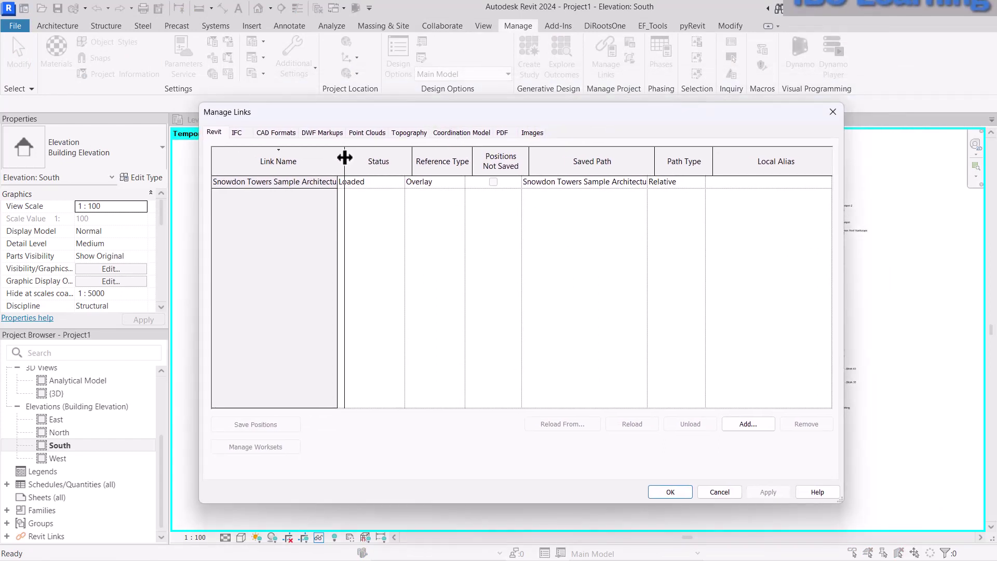
mouse_move(541, 114)
mouse_down()
mouse_move(579, 211)
mouse_move(553, 114)
mouse_up()
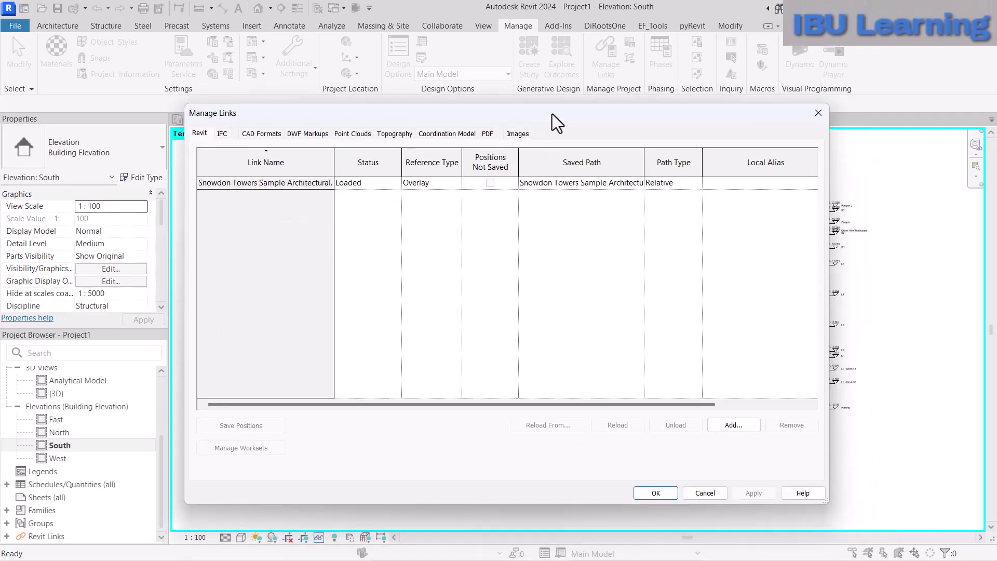
click(816, 113)
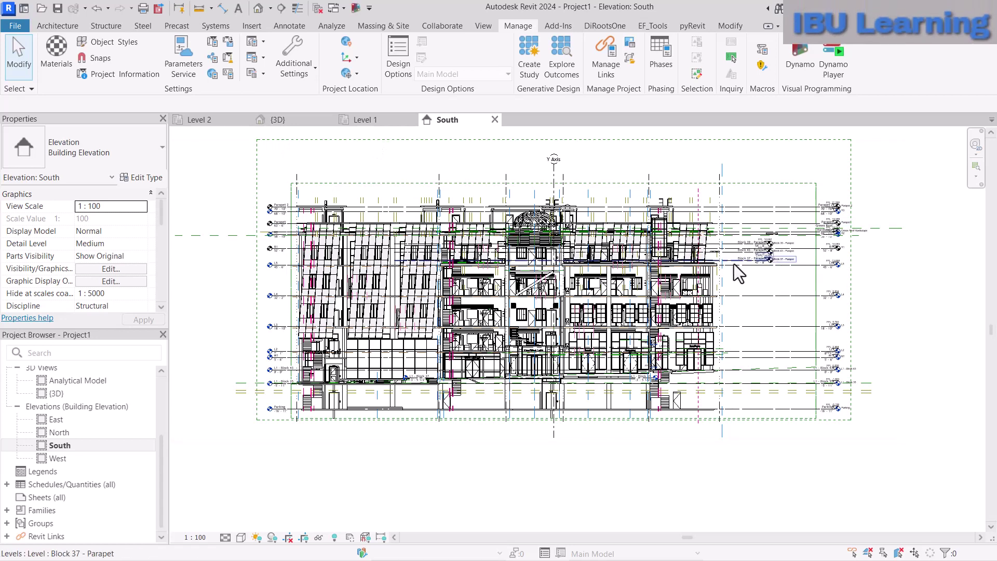
click(701, 294)
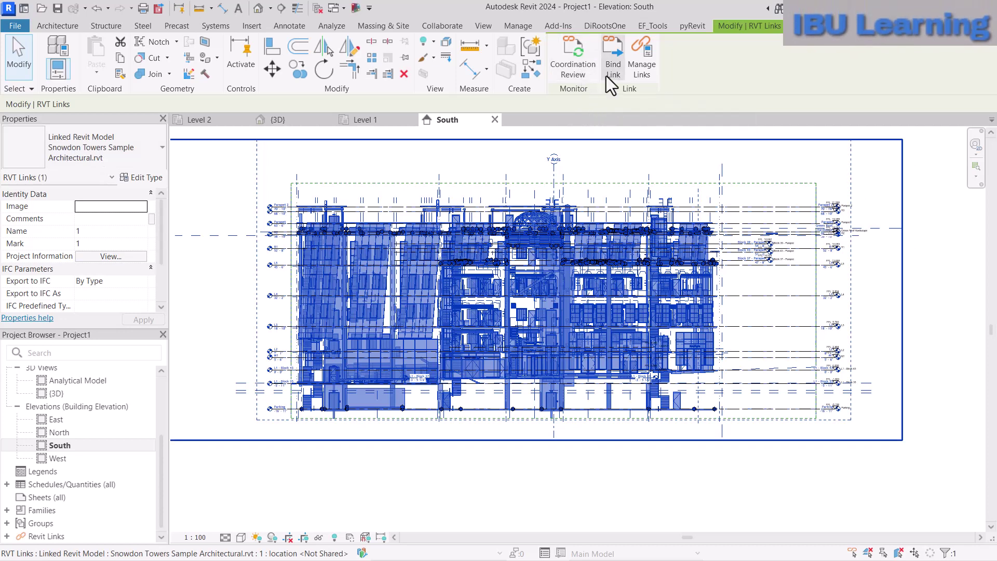
key(Escape)
- Reload the Snowdon Towers link in Manage Links and acknowledge its Coordination Review warning
click(599, 58)
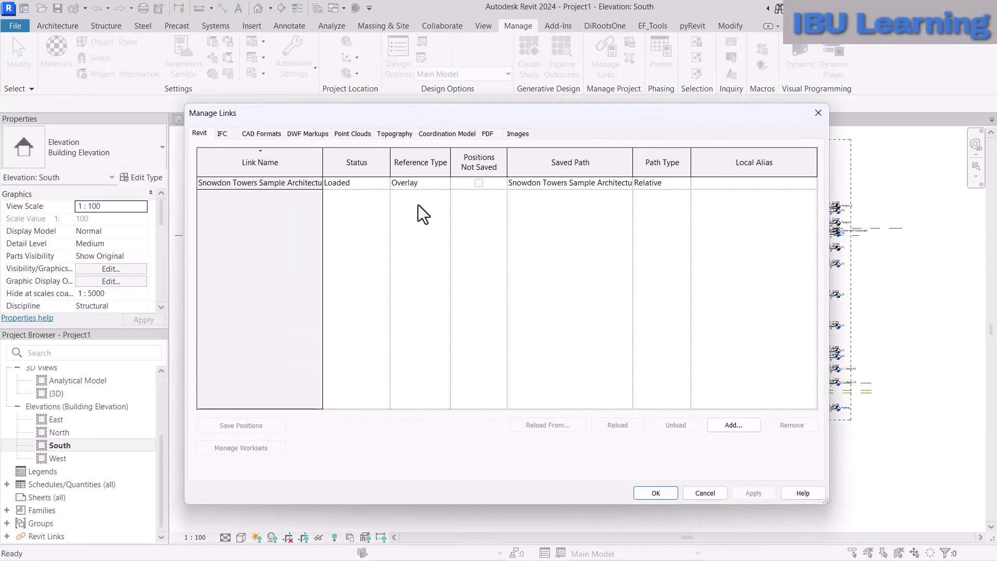
click(307, 182)
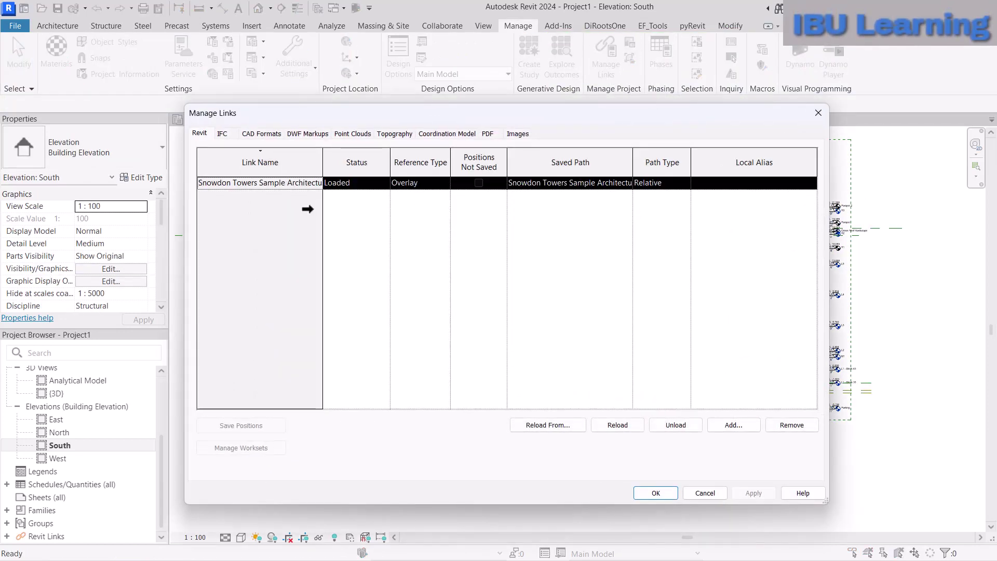
click(618, 425)
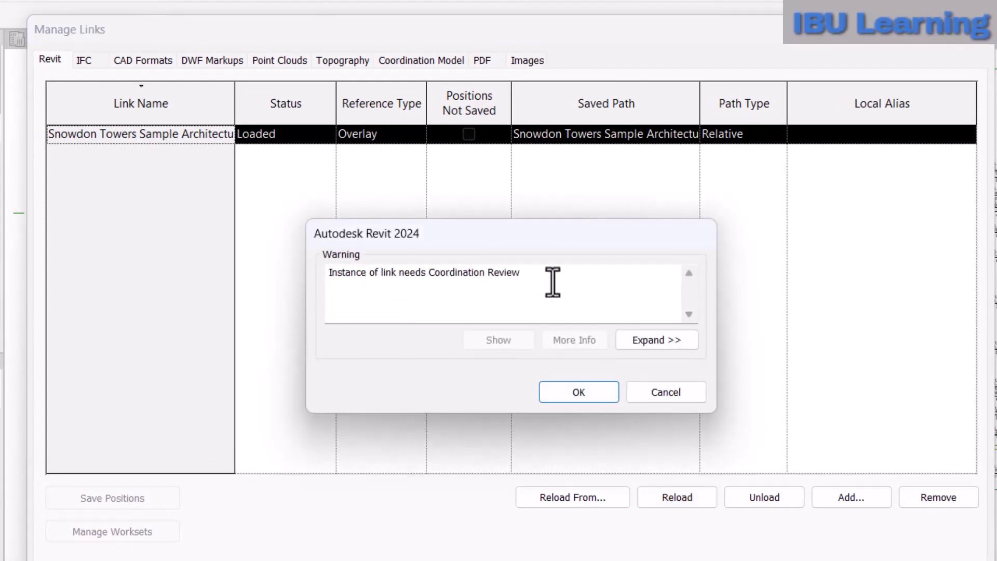
drag(328, 273, 524, 274)
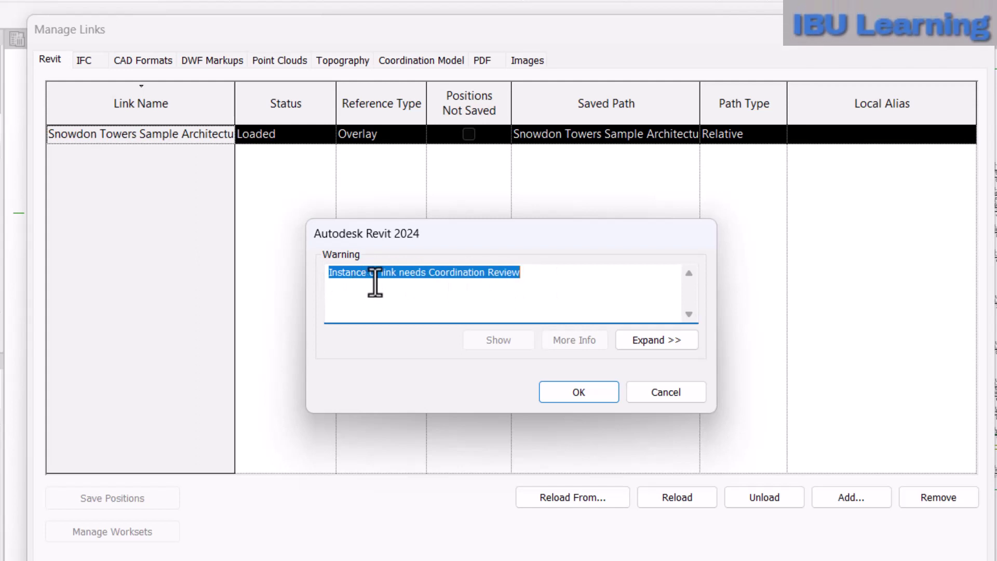
drag(397, 275, 427, 275)
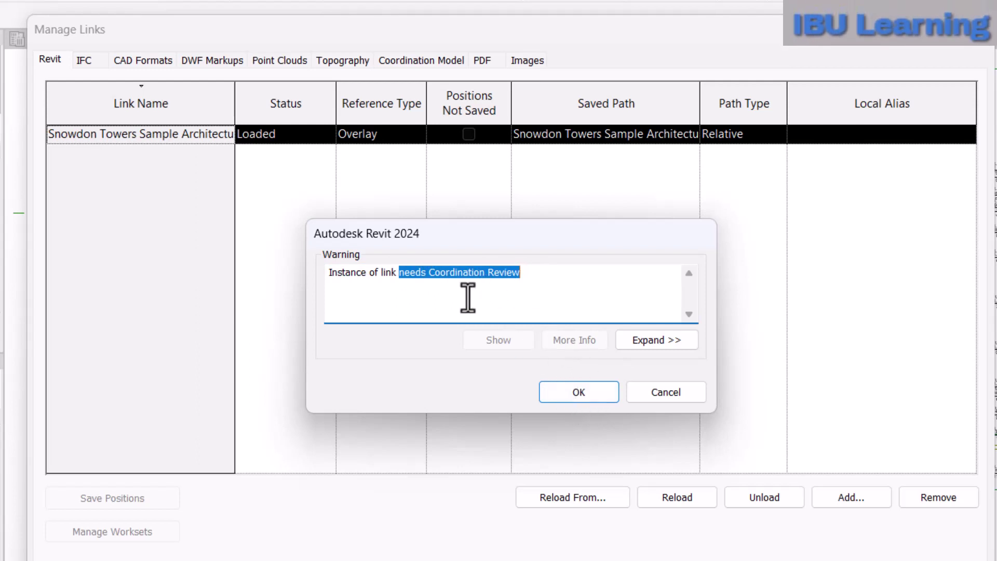
click(570, 397)
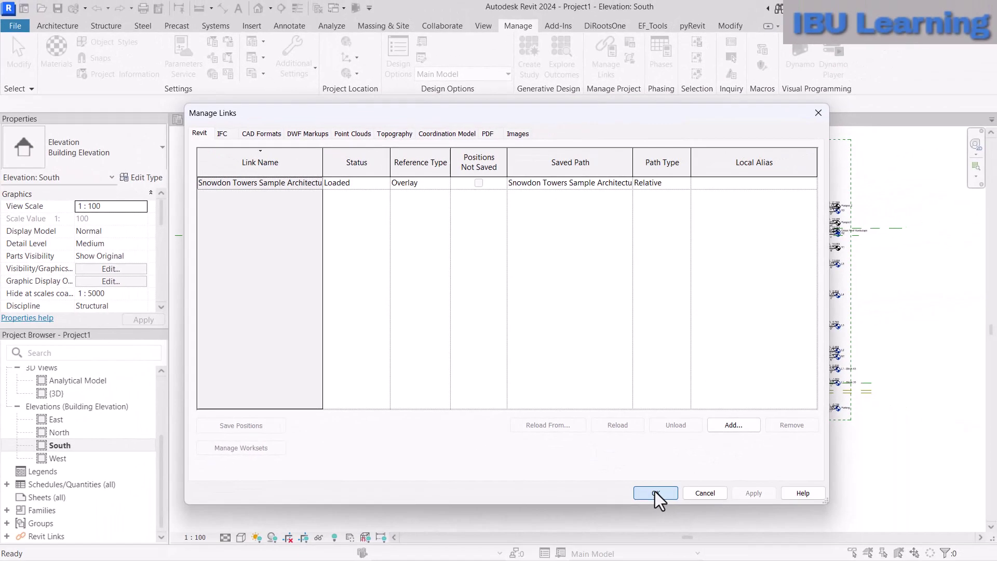
click(656, 492)
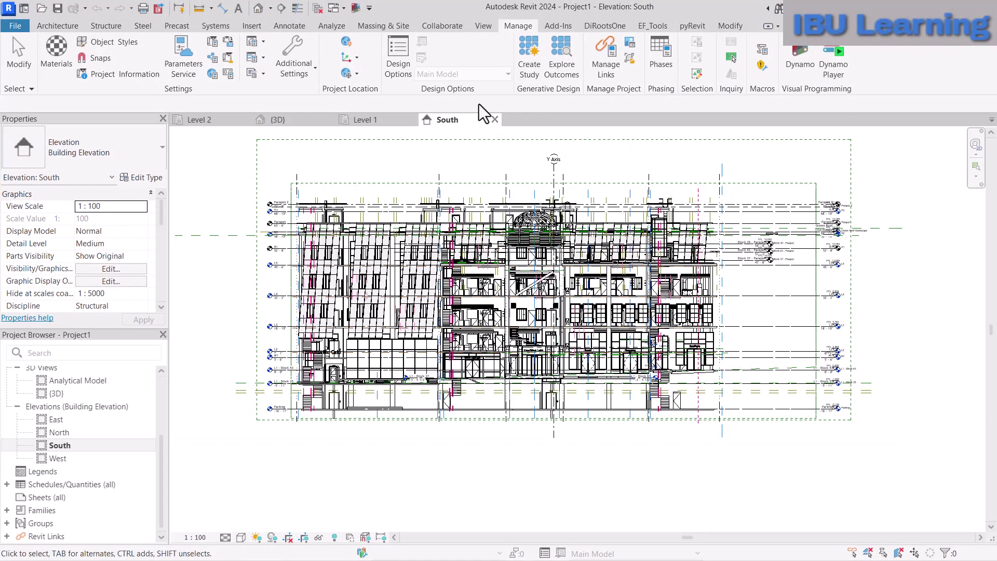
- Compare the host and linked Parapet 2 levels in the South elevation, moving host level heads clear
scroll(772, 278, up, 3)
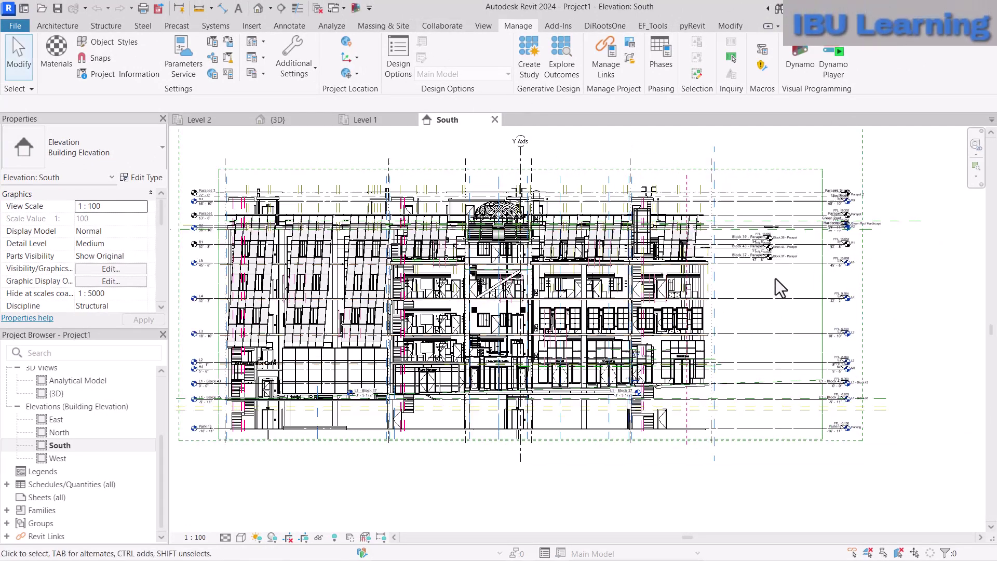
scroll(686, 217, up, 5)
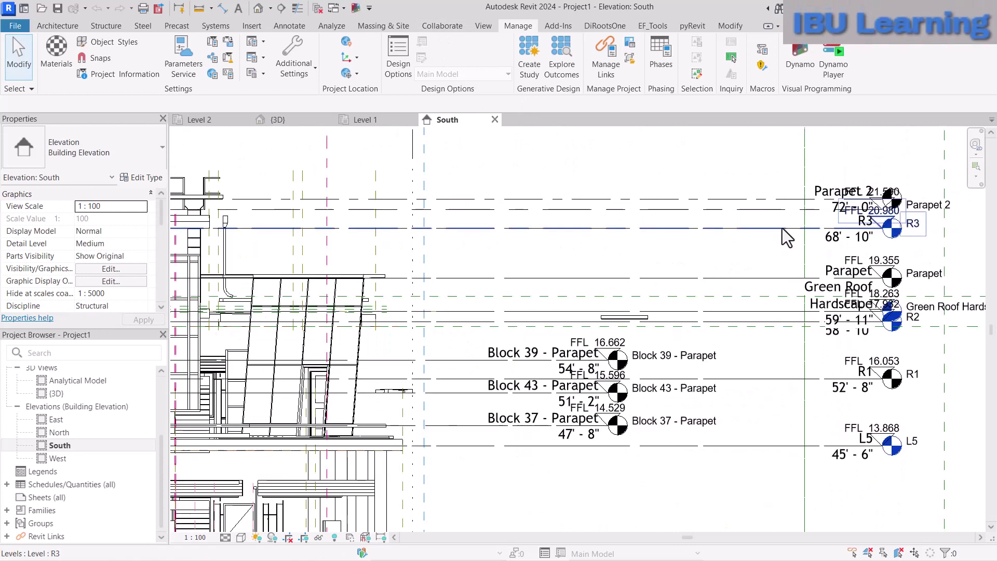
middle_drag(782, 262, 620, 332)
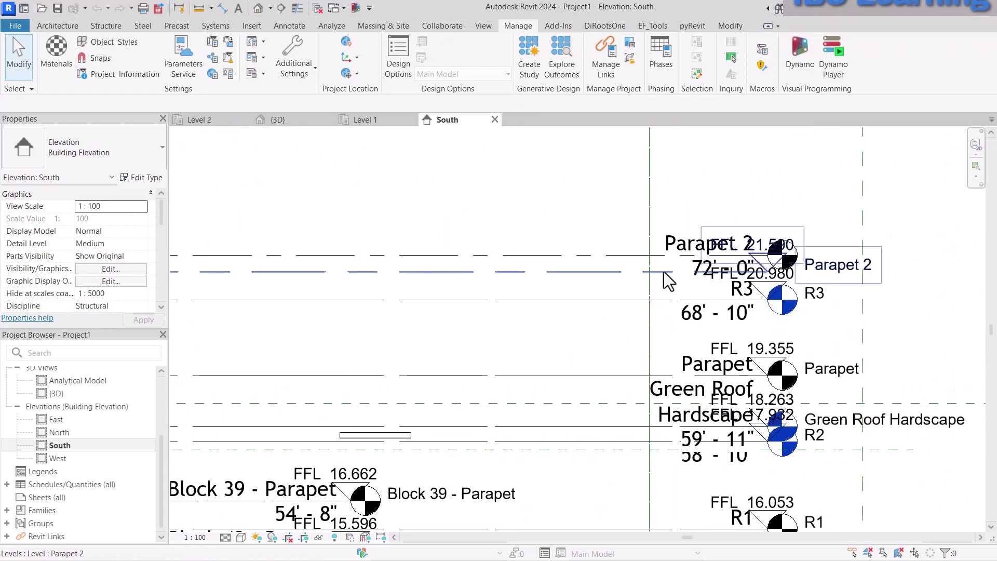
click(612, 278)
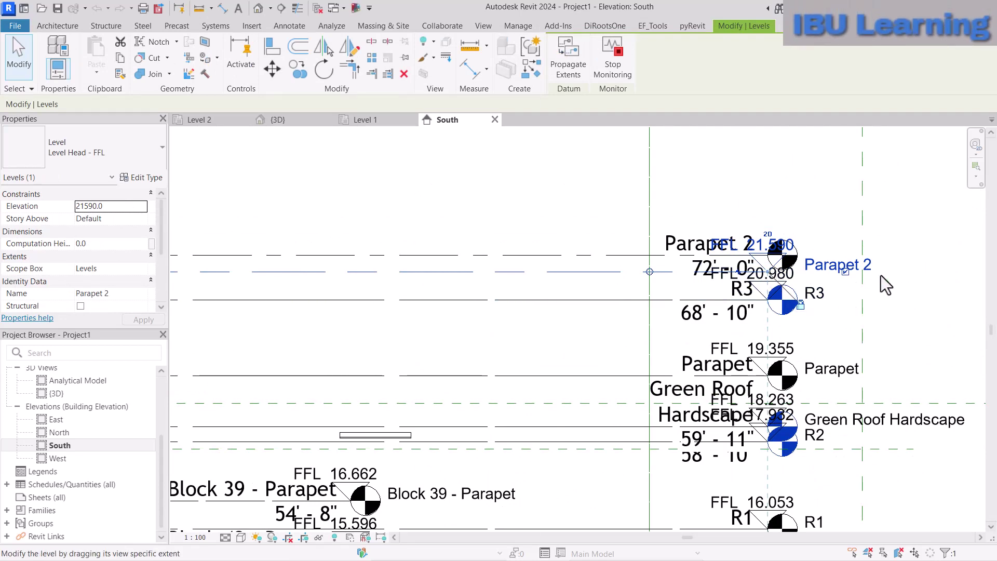
drag(886, 285, 820, 339)
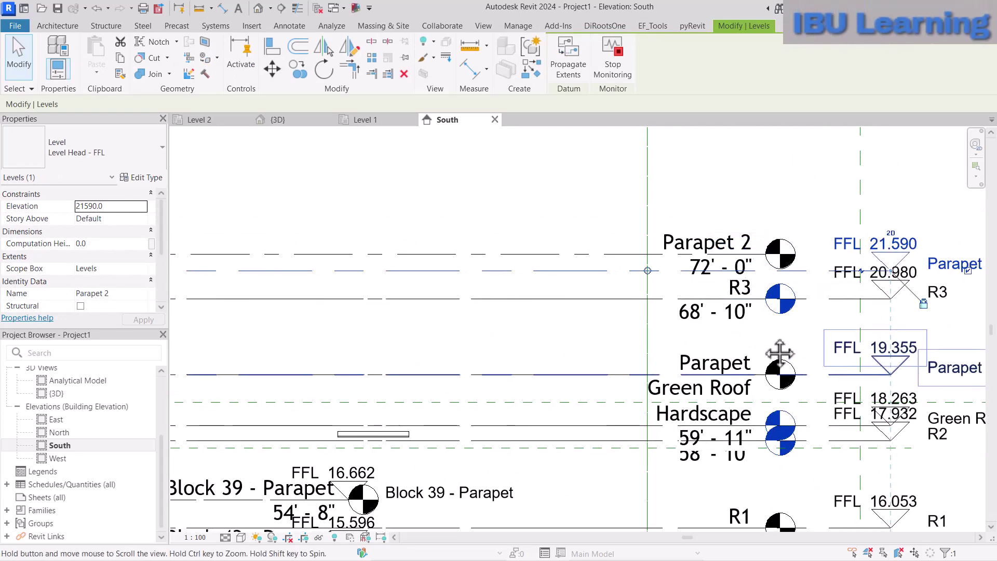
middle_drag(780, 353, 675, 351)
key(Escape)
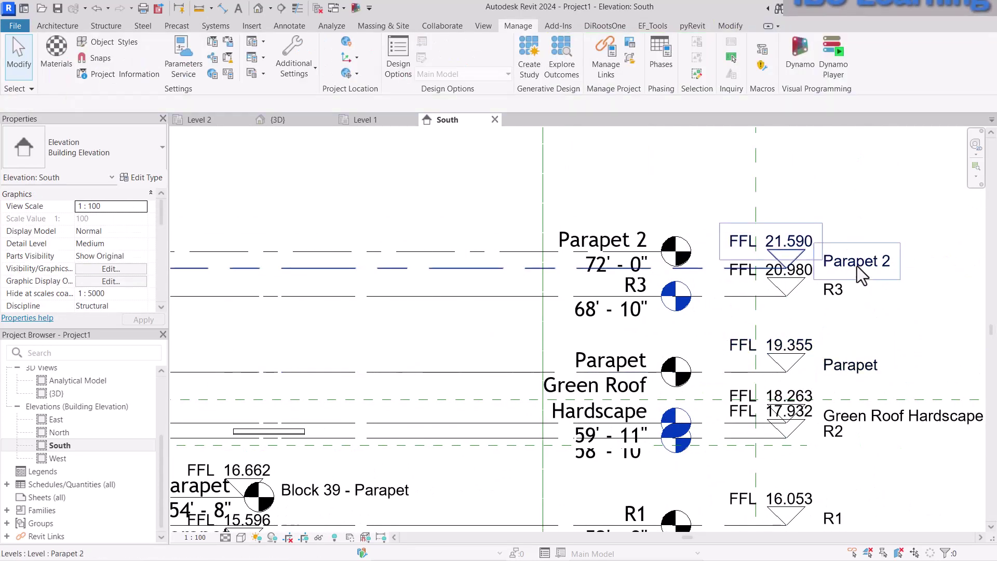
scroll(857, 266, up, 1)
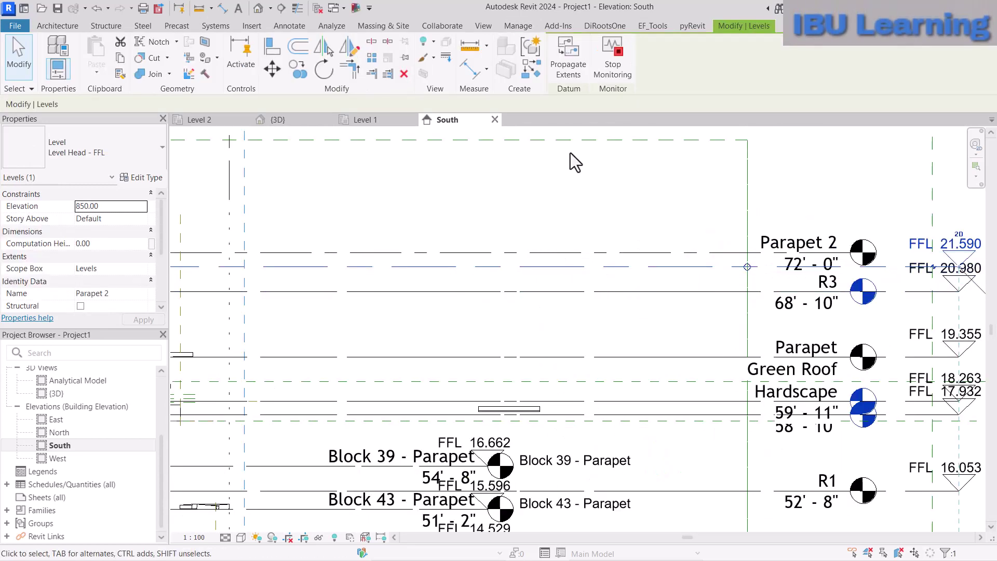
key(Escape)
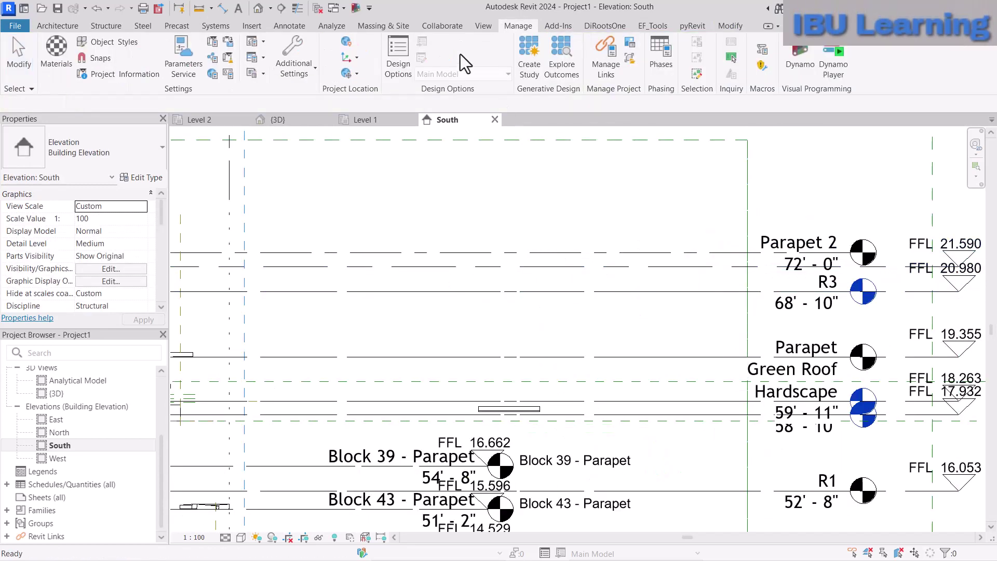
click(444, 26)
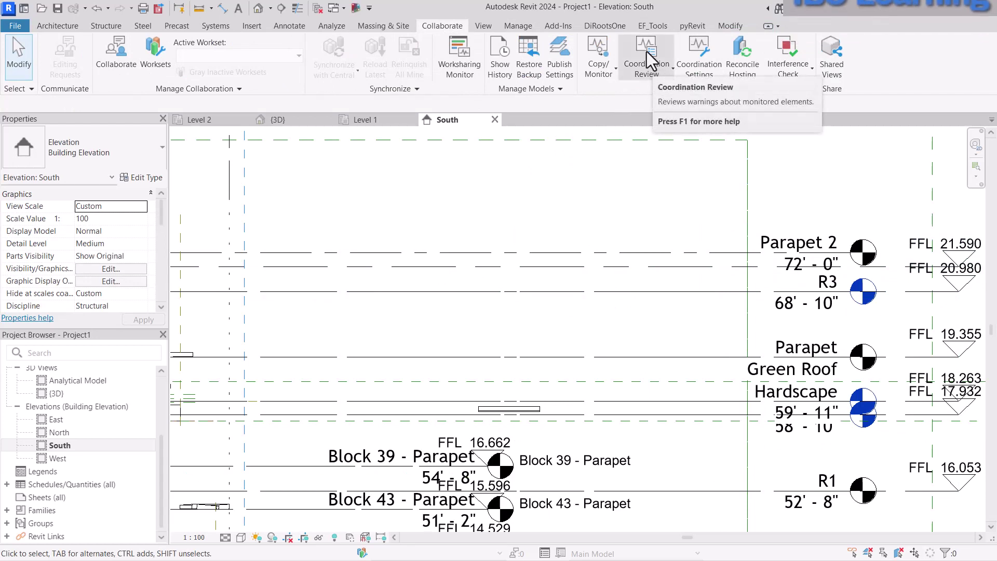
- Open Coordination Review for the Snowdon Towers link and enlarge its window
click(648, 72)
click(652, 123)
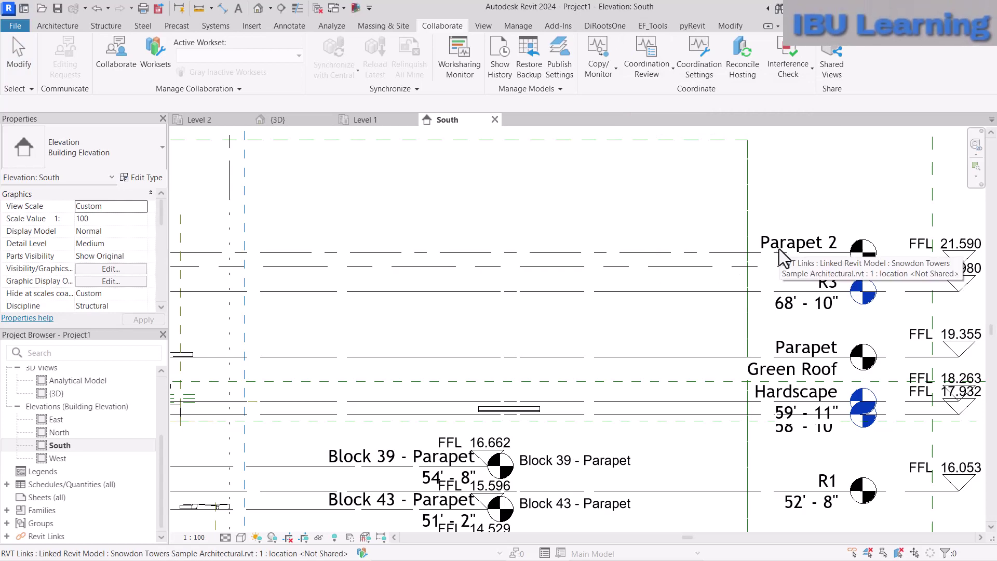
click(751, 373)
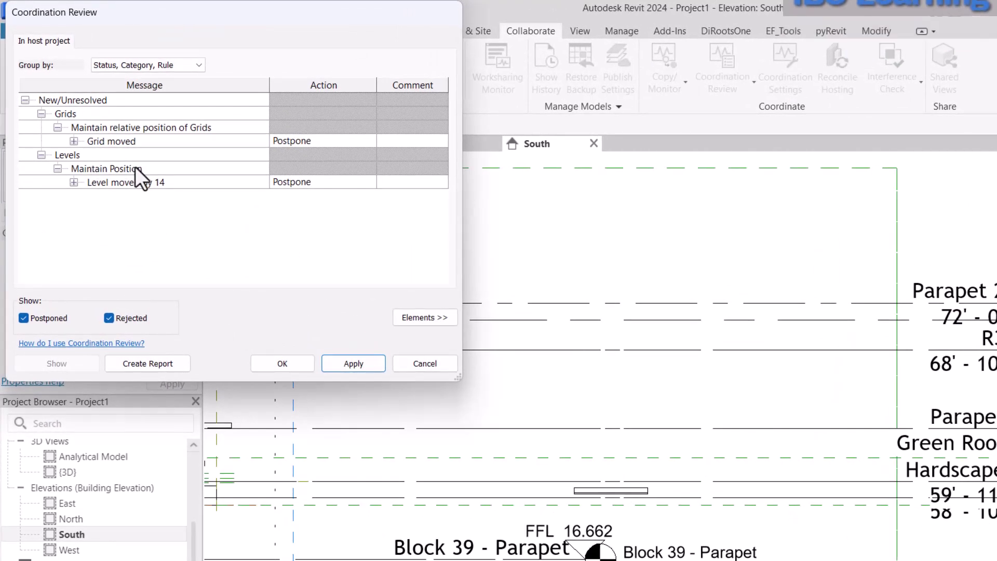
drag(457, 383, 655, 509)
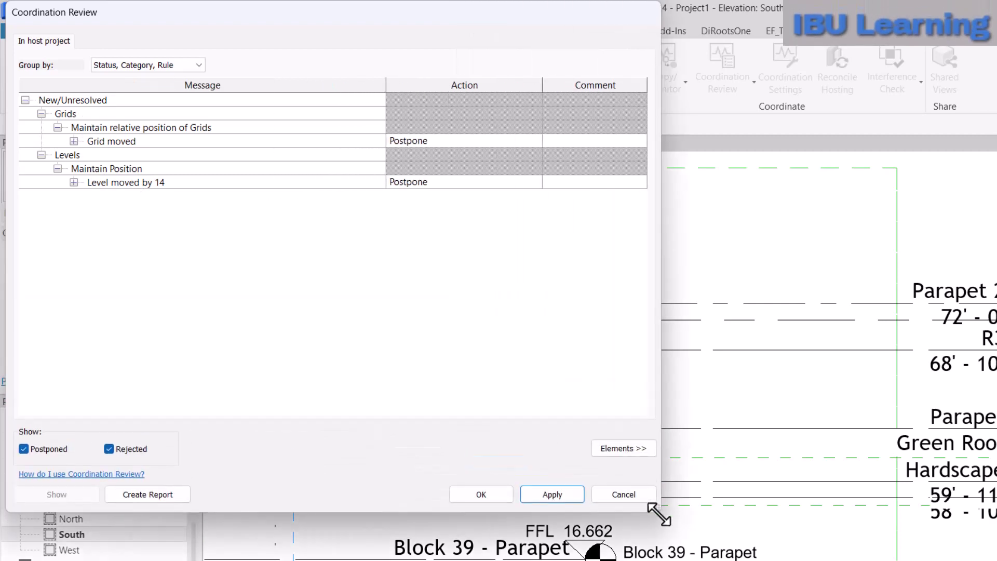
drag(472, 18, 571, 58)
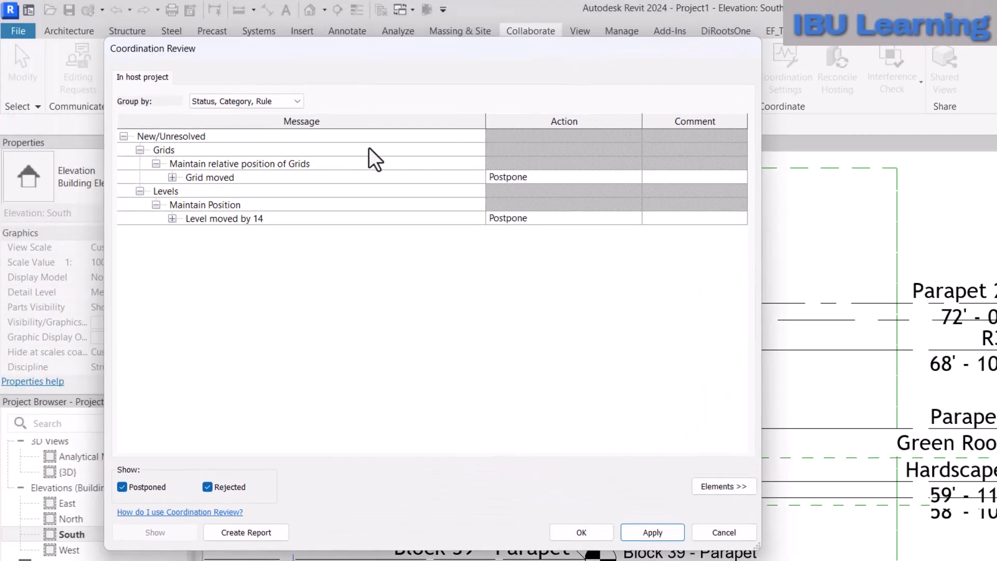
- Inspect the 'Grid moved' and 'Level moved by 14' changes and open the level's Action choices
click(166, 150)
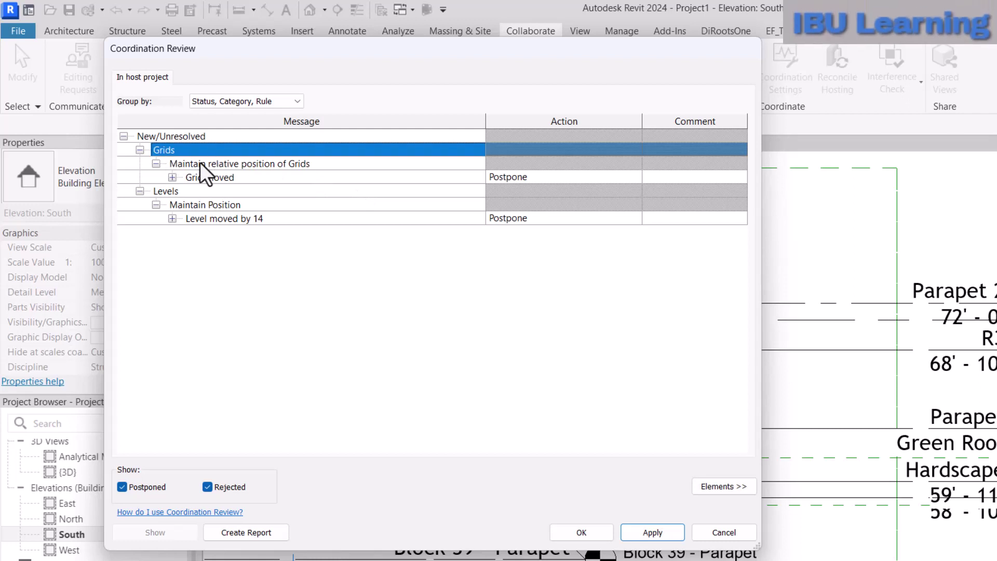
click(210, 169)
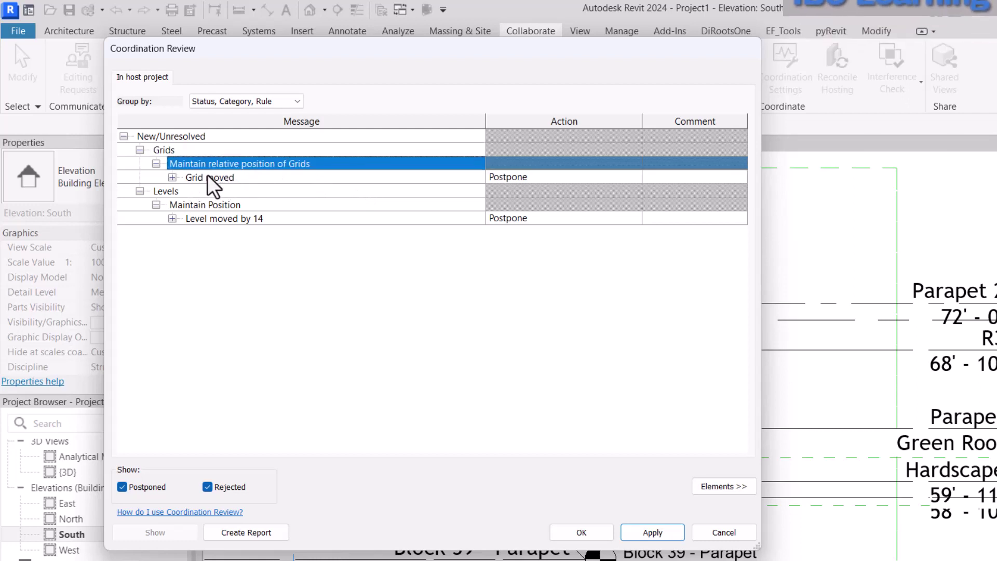
click(207, 175)
click(234, 218)
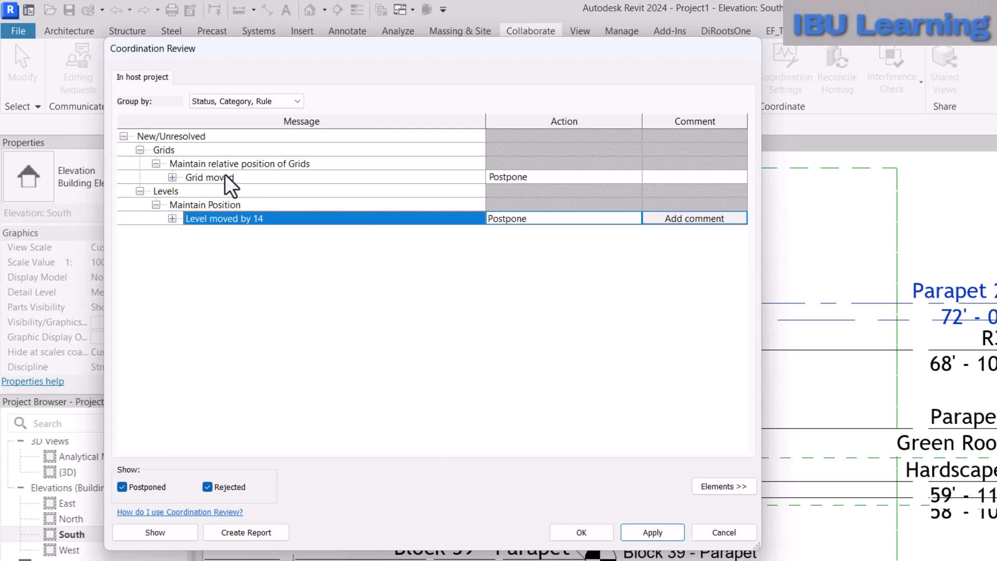
click(225, 177)
click(248, 218)
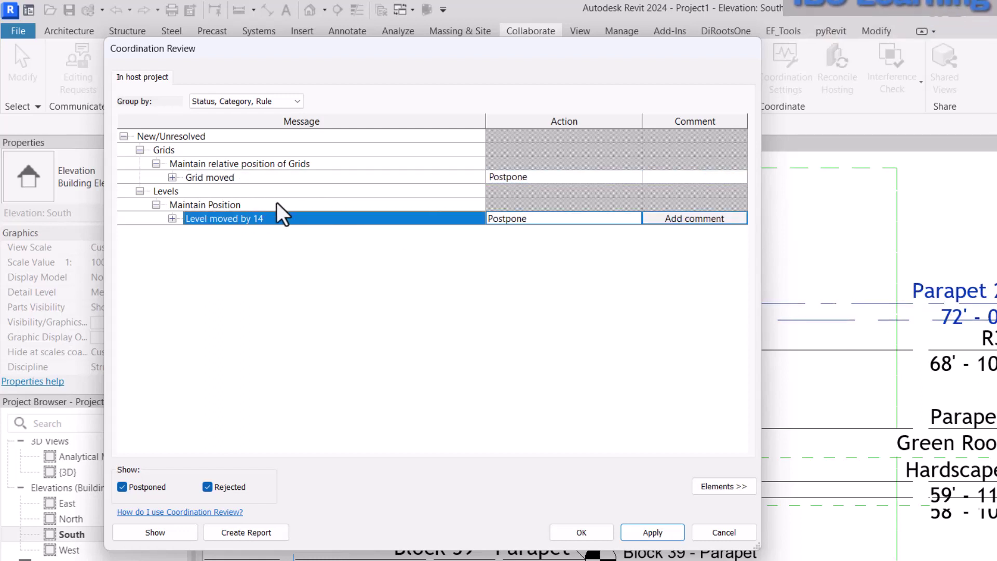
click(291, 178)
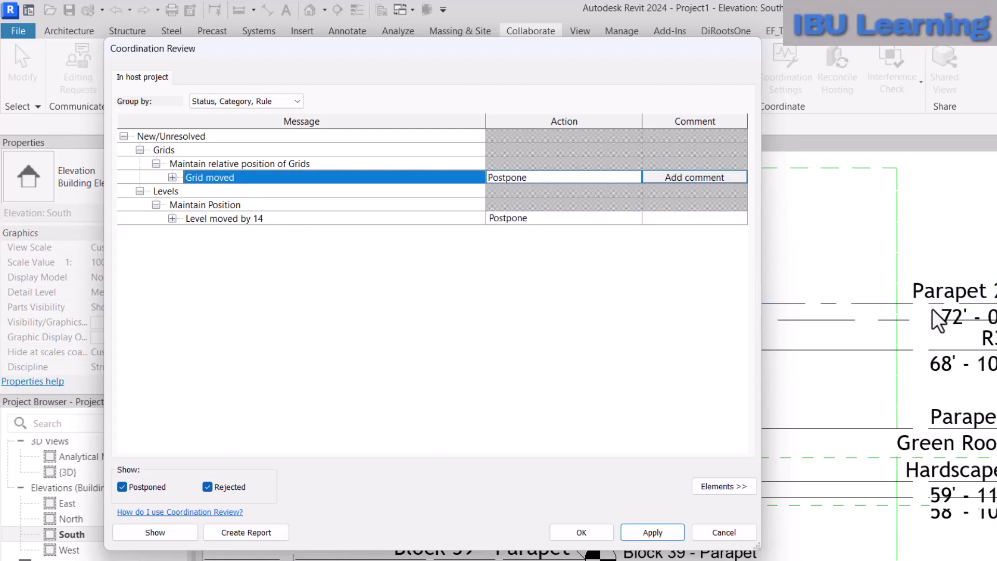
click(254, 218)
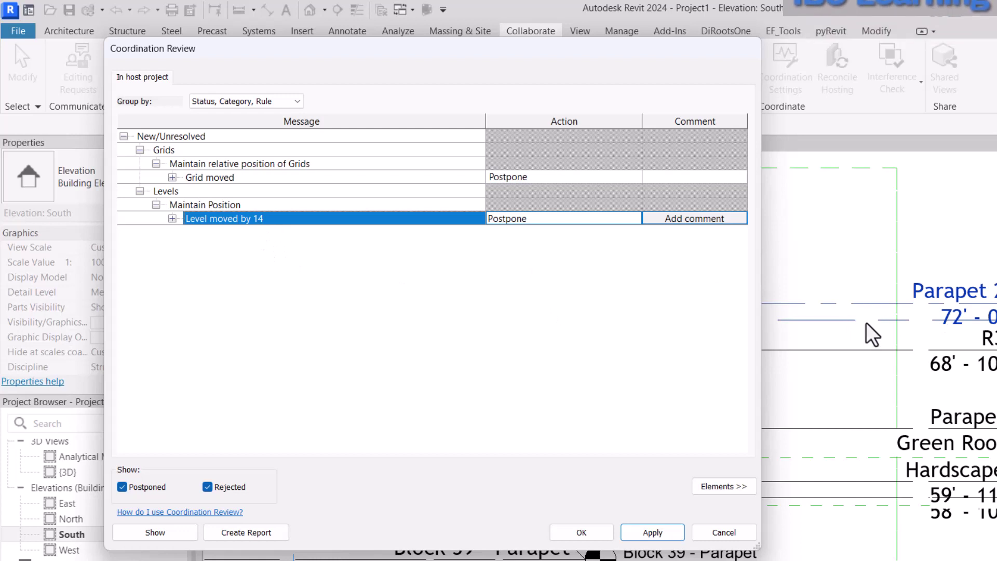
click(634, 218)
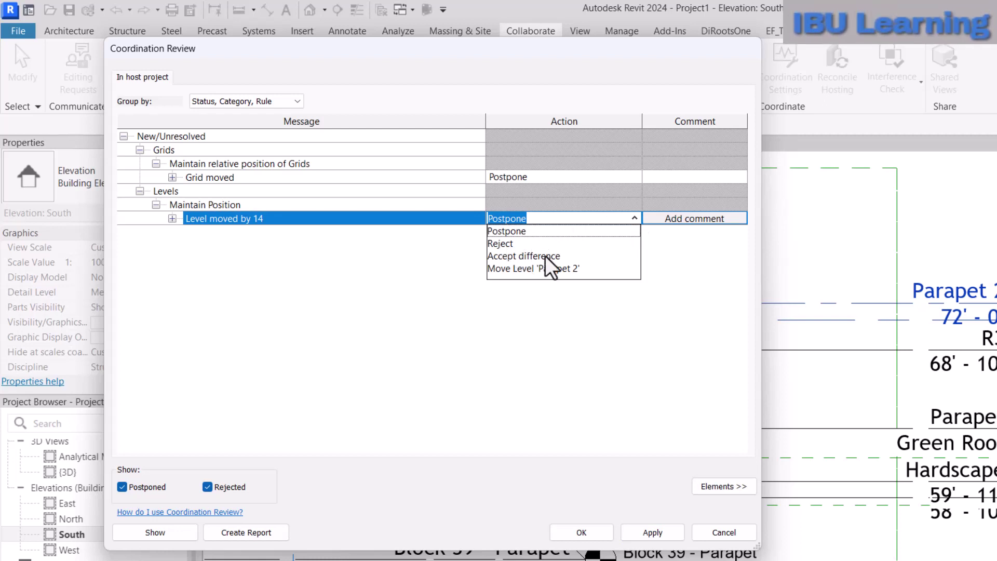
- Set 'Level moved by 14' to Move Level 'Parapet 2', apply it, and close Coordination Review
click(525, 269)
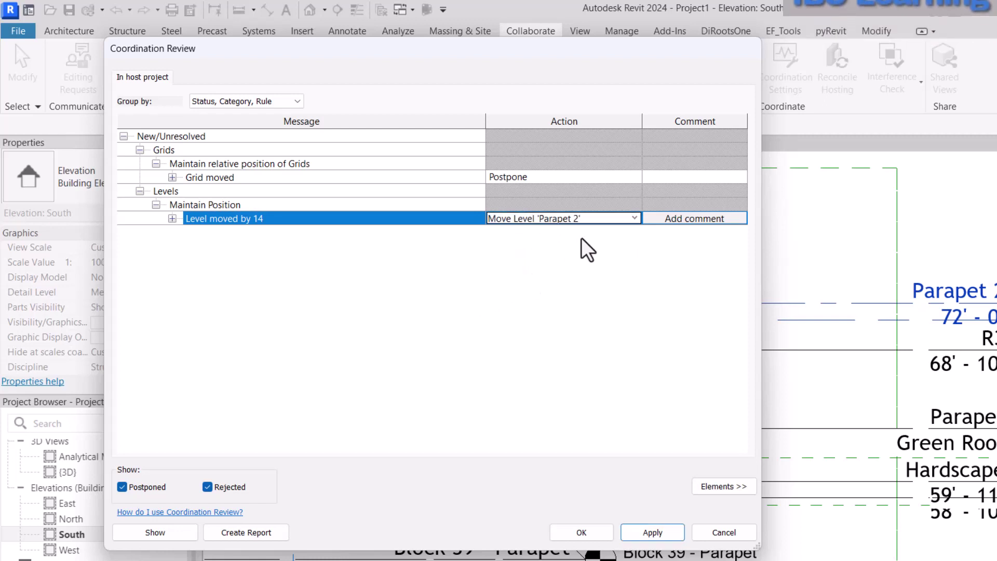
click(671, 538)
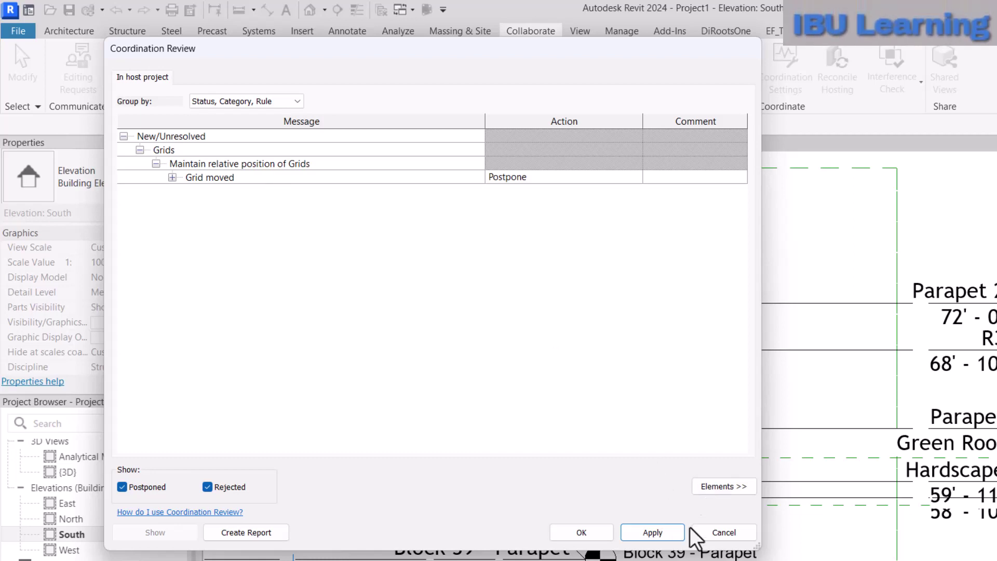
click(581, 532)
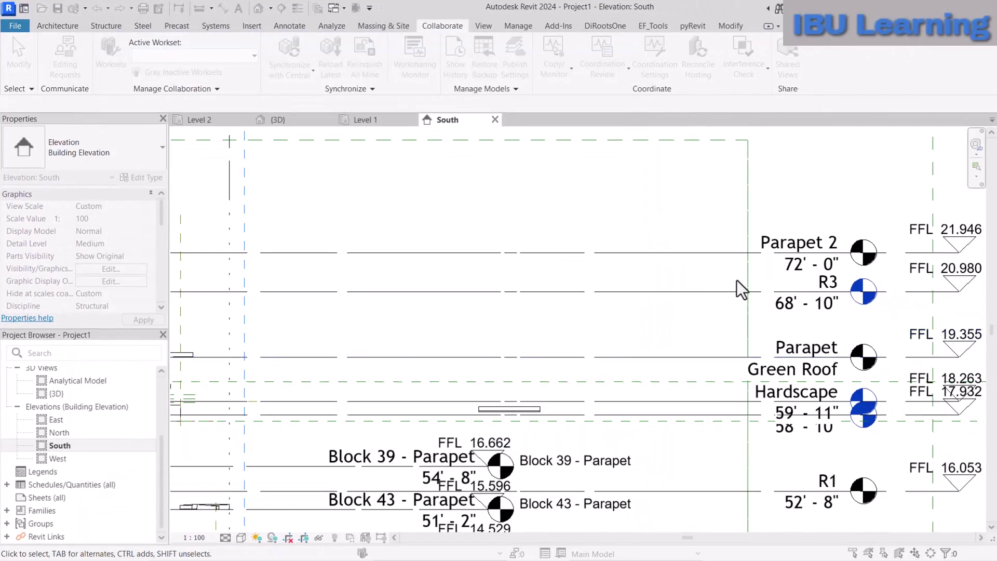
- Show Structural Plan Level 1 with Reset Temporary Hide/Isolate, revealing the linked building and its grids
click(367, 120)
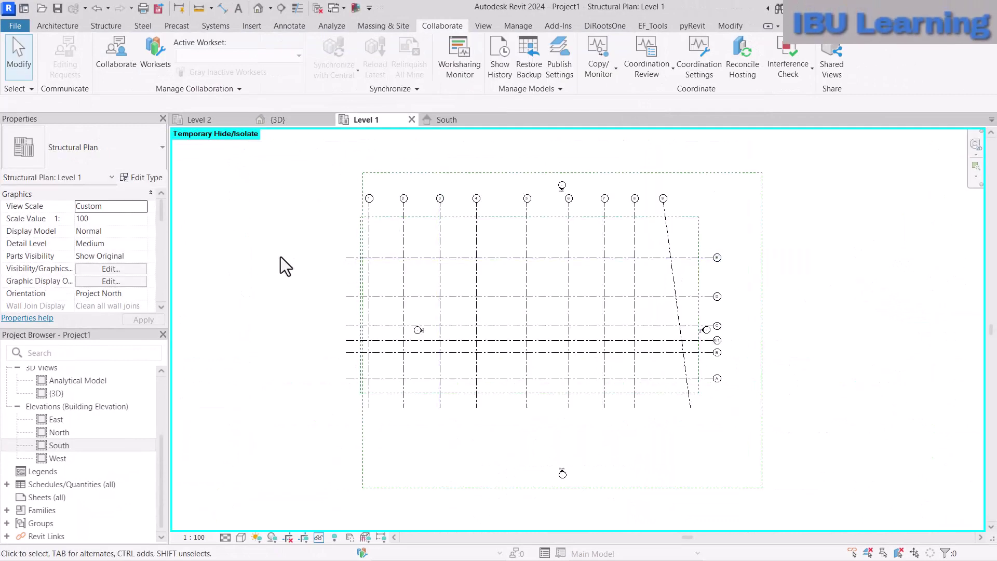
click(319, 537)
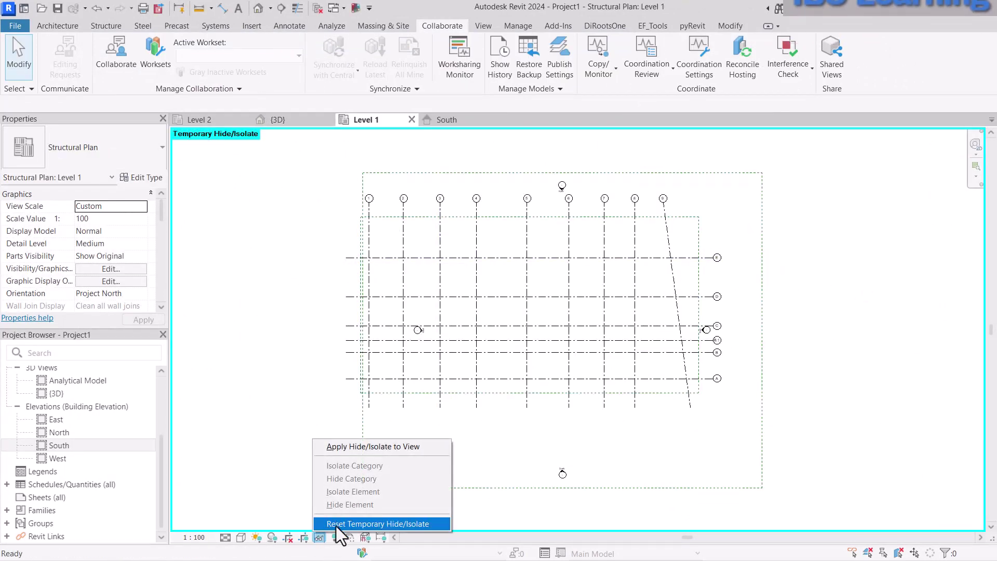
click(378, 524)
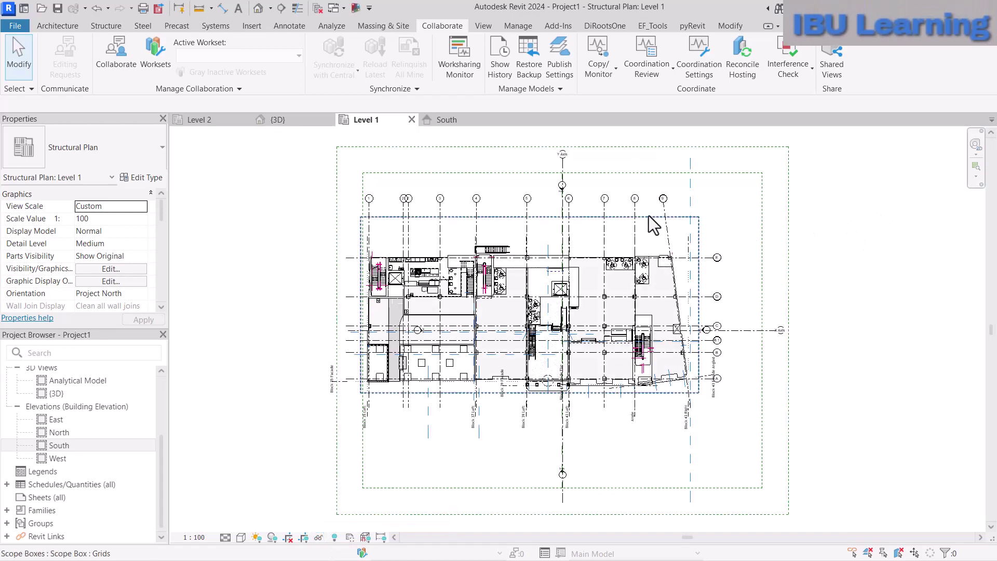
scroll(644, 228, up, 3)
middle_drag(400, 238, 508, 262)
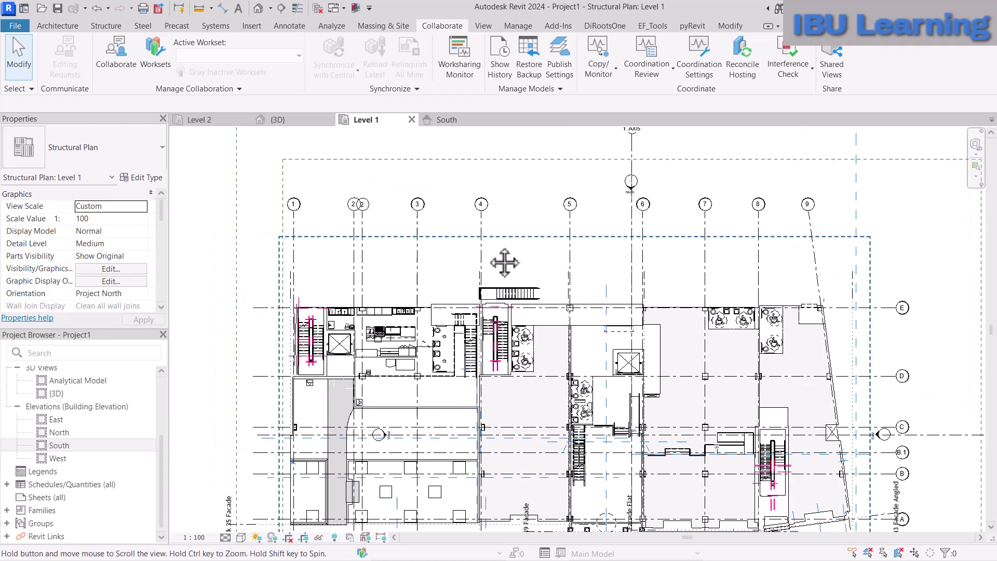
scroll(357, 213, up, 2)
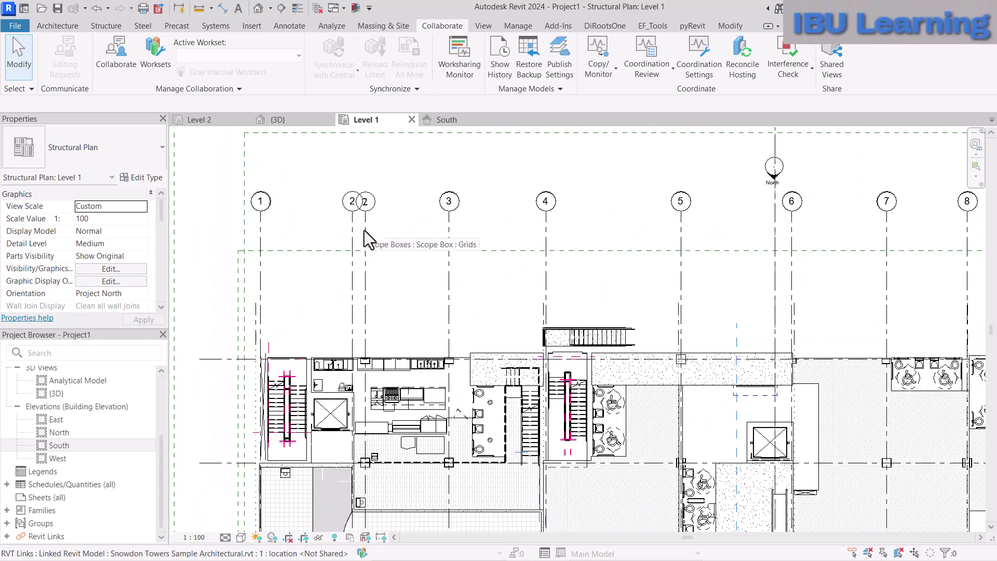
click(368, 227)
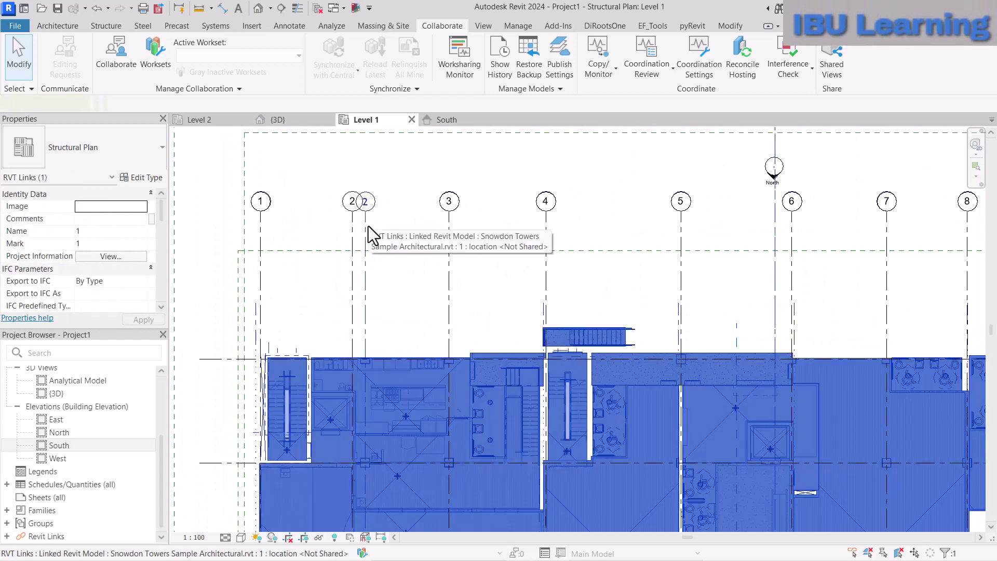
click(410, 172)
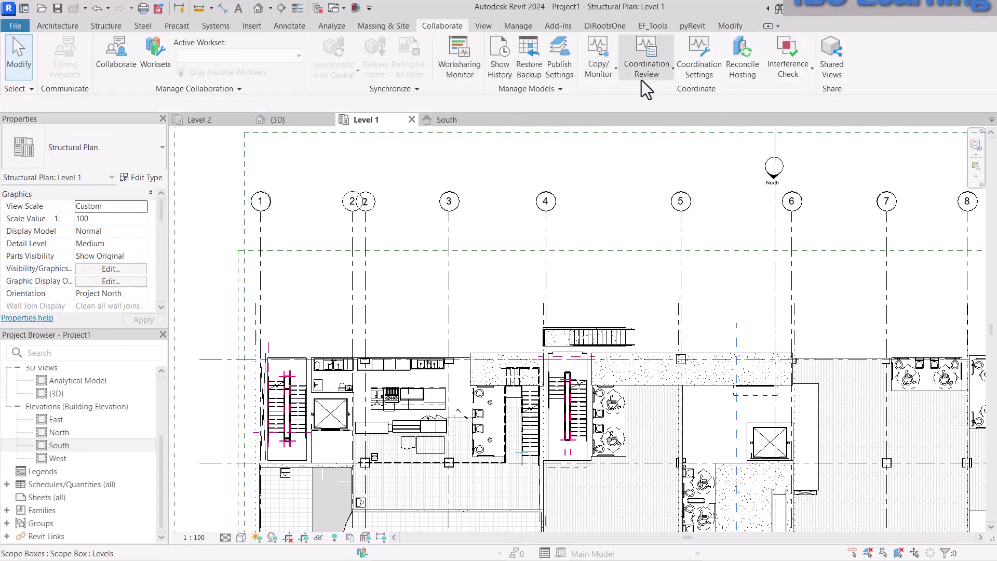
click(646, 59)
- In Coordination Review for Snowdon Towers, set 'Grid moved' to Modify Grid '2', then apply and close
click(662, 121)
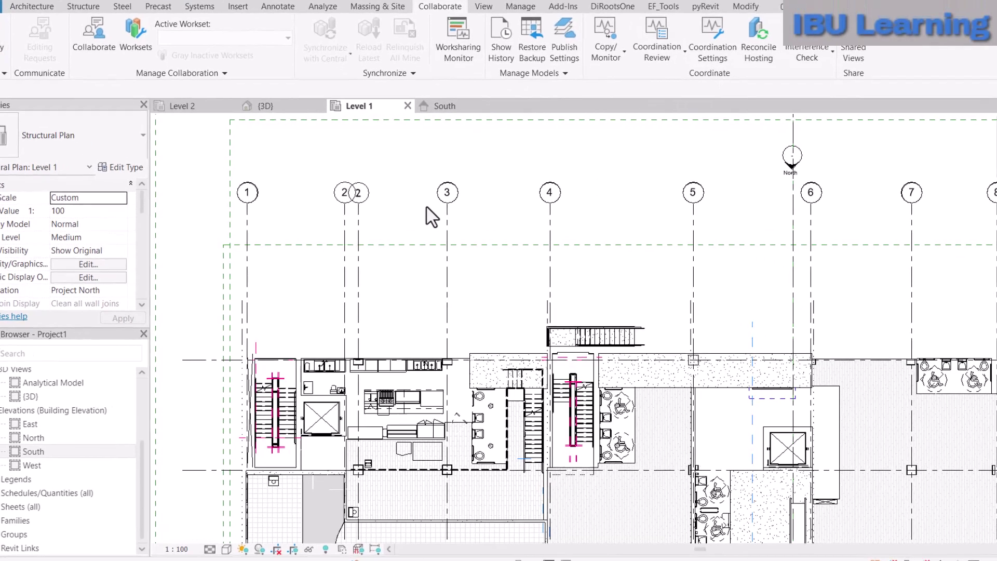
click(379, 220)
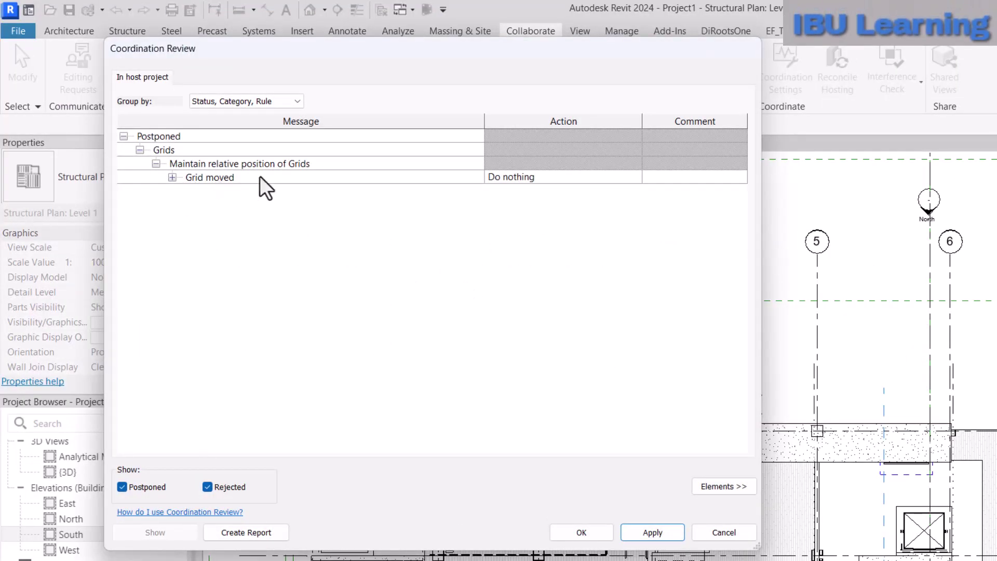
drag(719, 140, 800, 120)
click(665, 247)
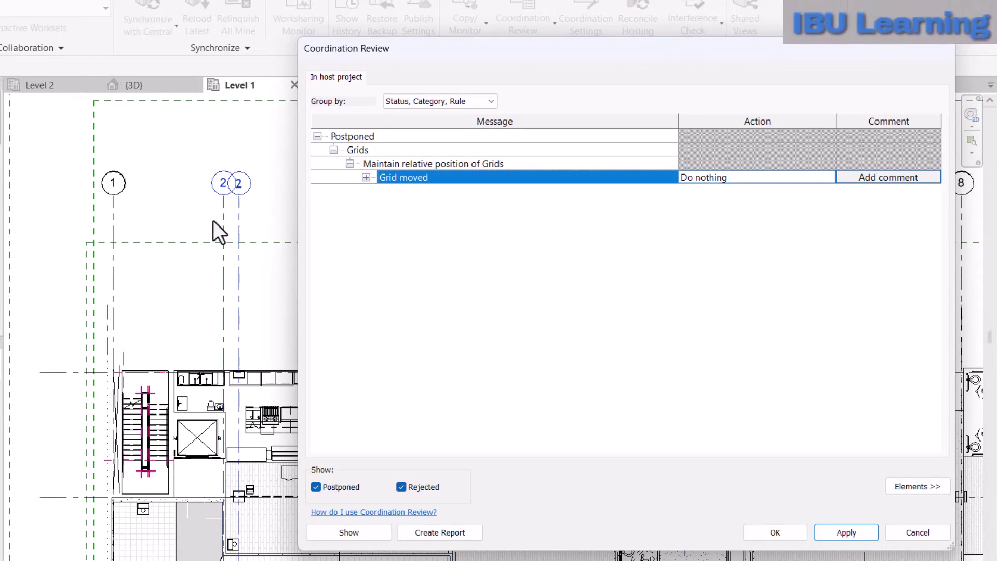
click(830, 179)
click(828, 178)
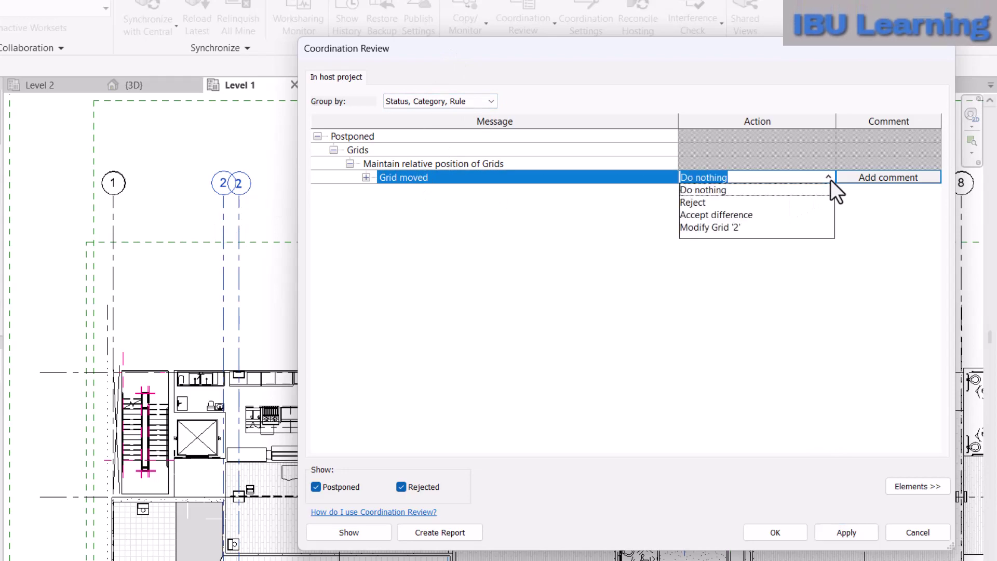
click(708, 227)
click(857, 533)
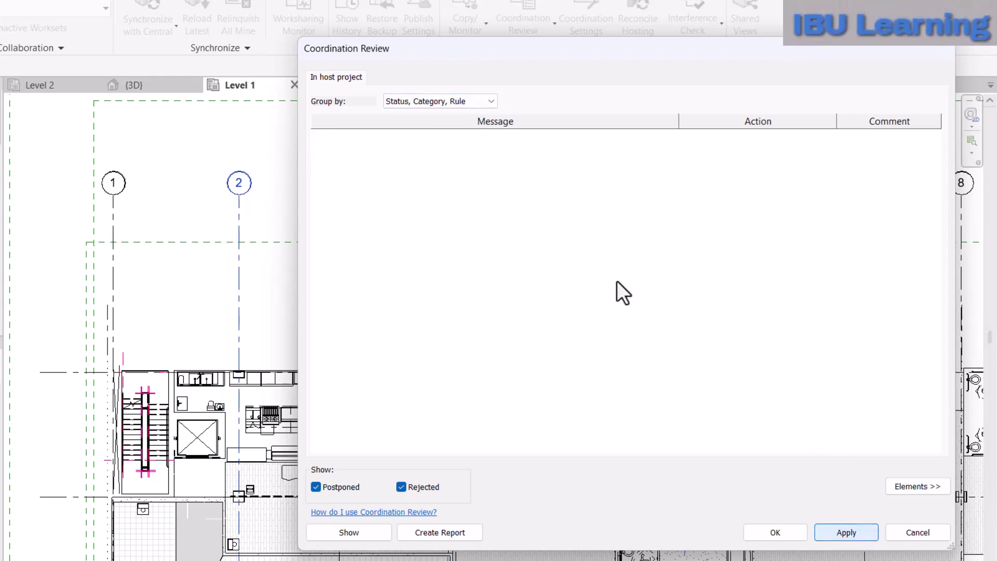
click(774, 532)
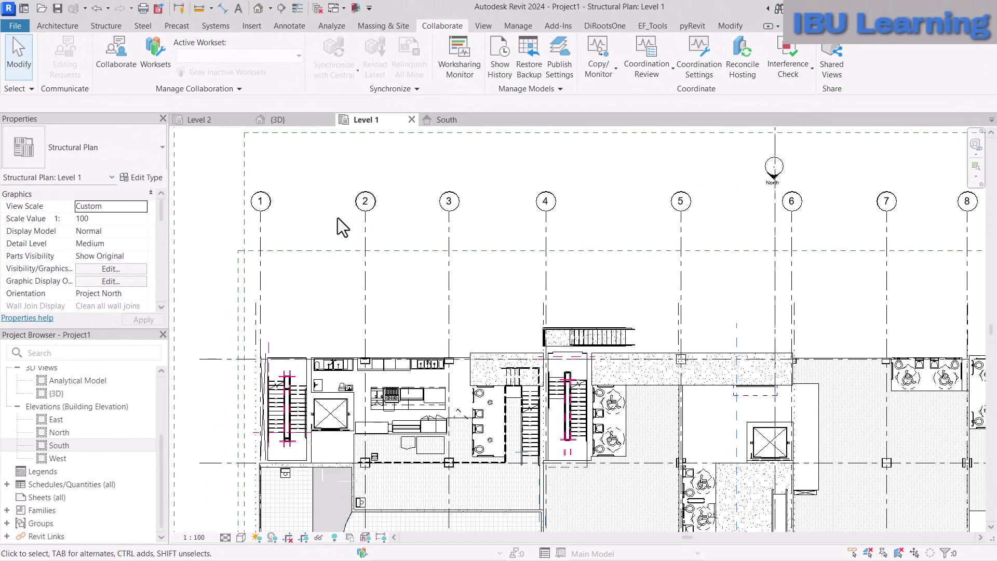
middle_drag(455, 237, 393, 247)
scroll(406, 248, down, 3)
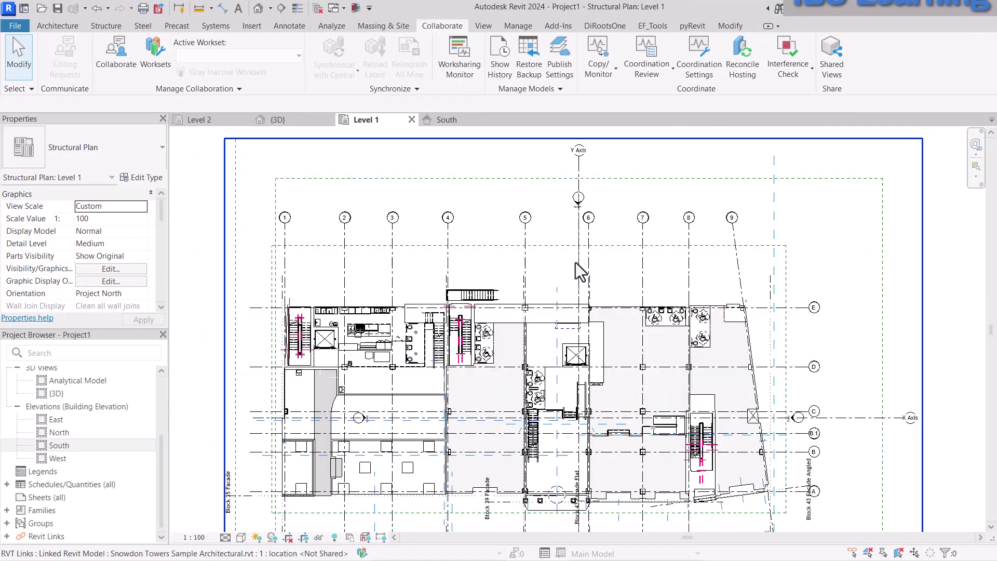
click(344, 260)
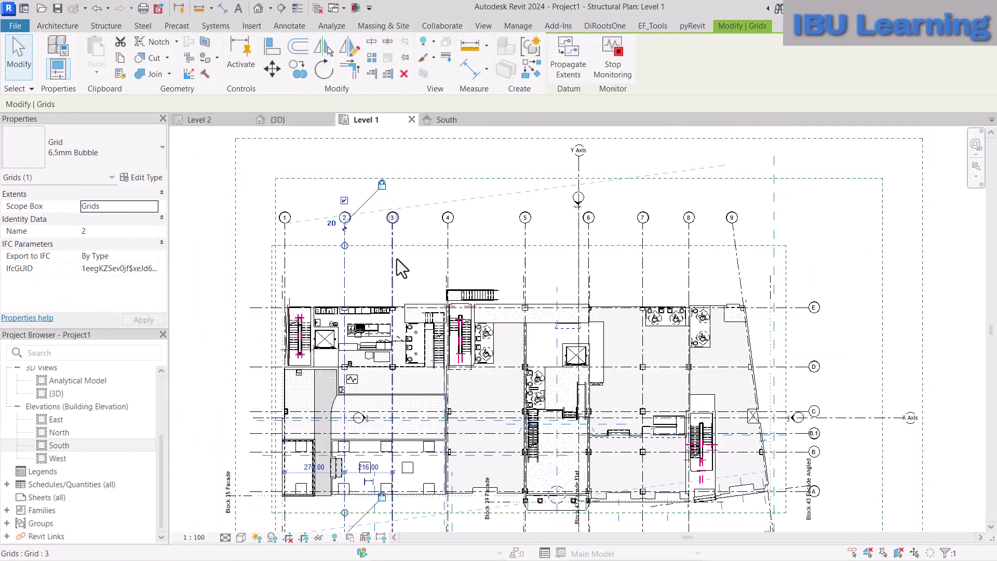
click(448, 271)
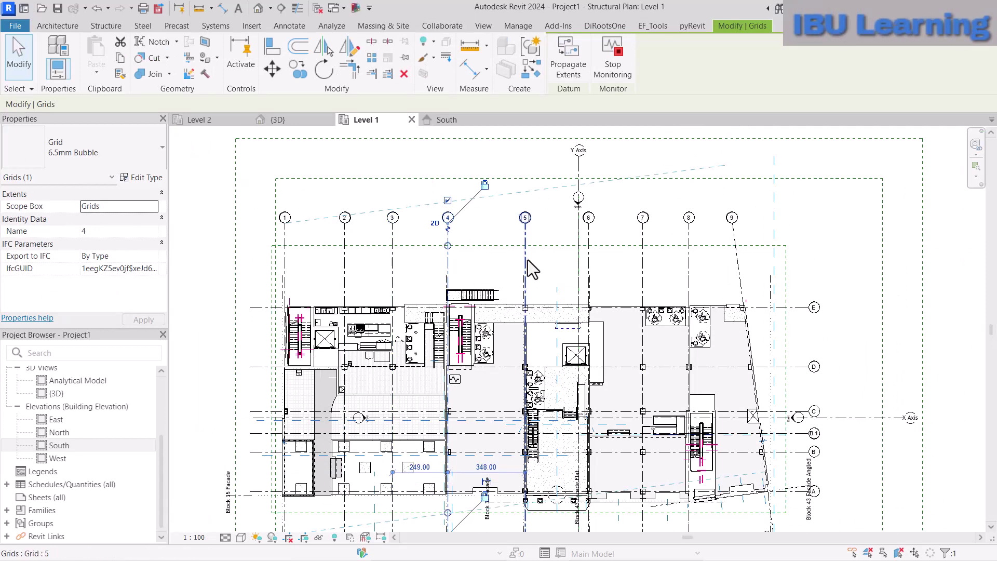
click(589, 257)
click(646, 263)
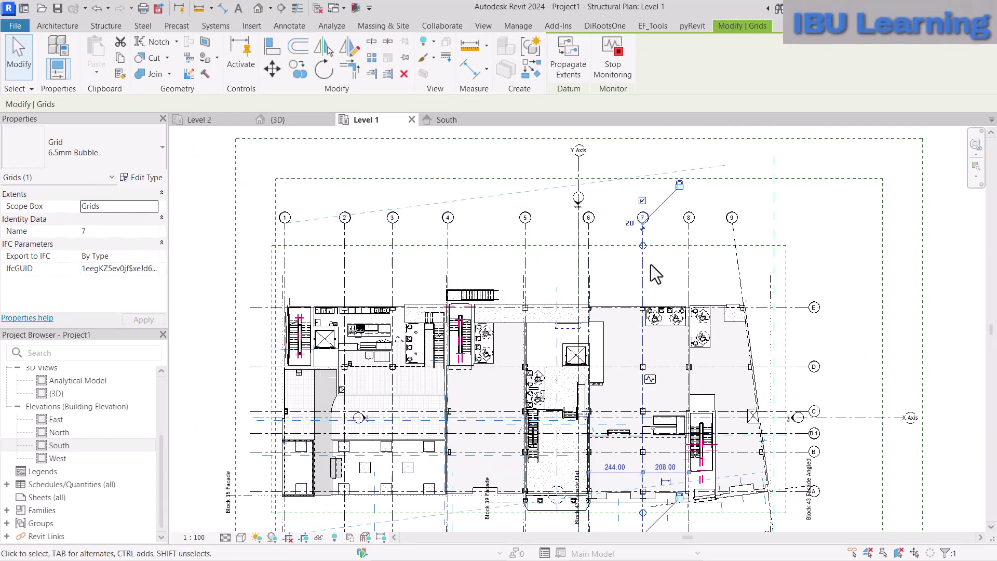